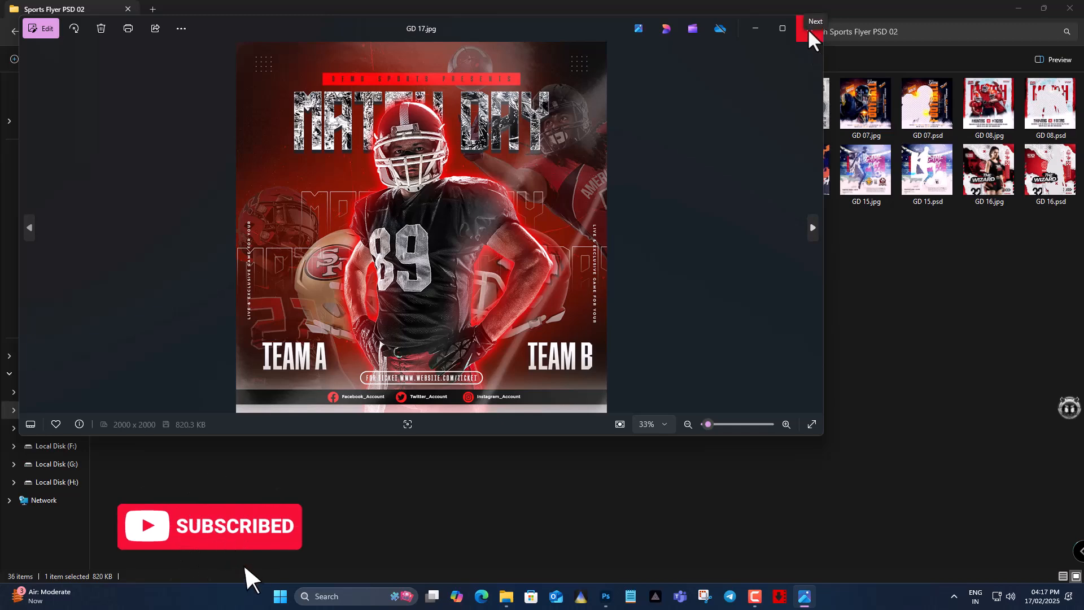
# - Preview GD 18.jpg from the Sports Flyer PSD 02 folder
pyautogui.click(811, 37)
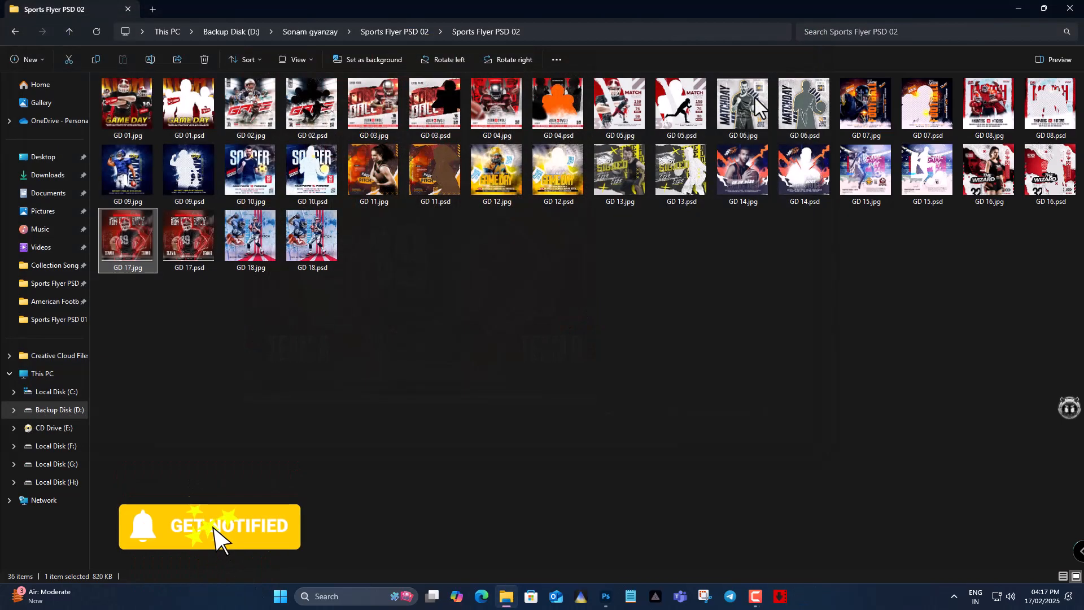
pyautogui.doubleClick(249, 228)
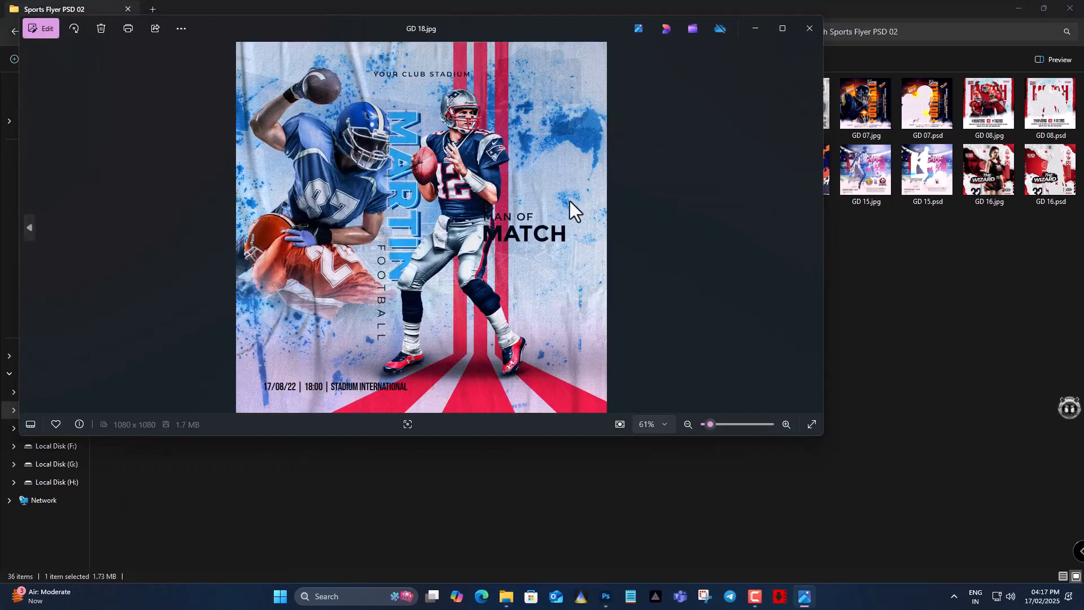
pyautogui.click(811, 30)
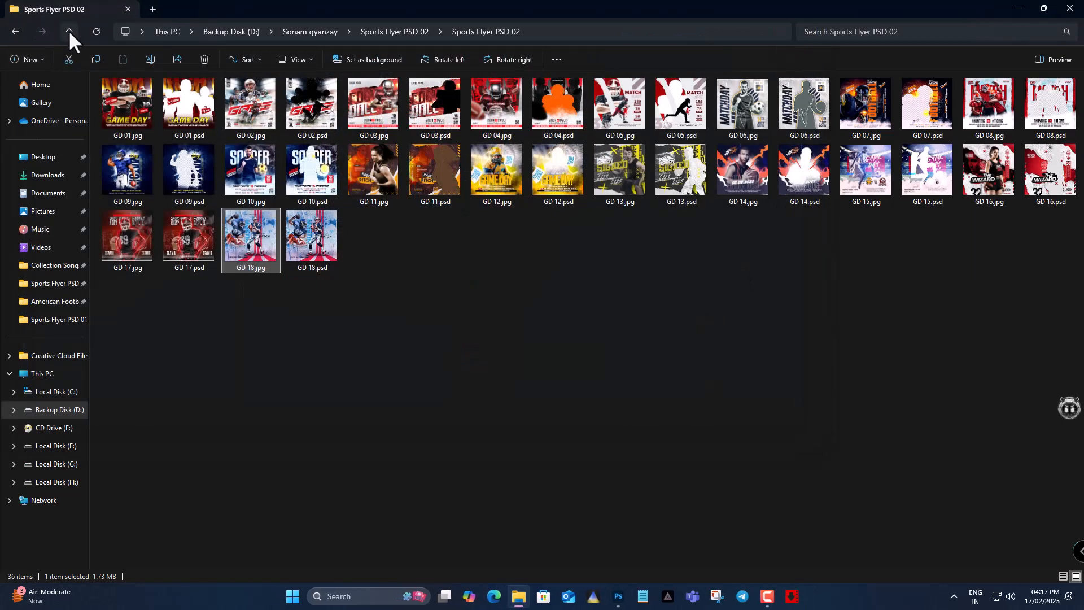
# - Go to the Sports Flyer PSD 01 folder and its inner folder, and preview GD 01.jpg
pyautogui.click(69, 30)
pyautogui.click(70, 31)
pyautogui.click(171, 168)
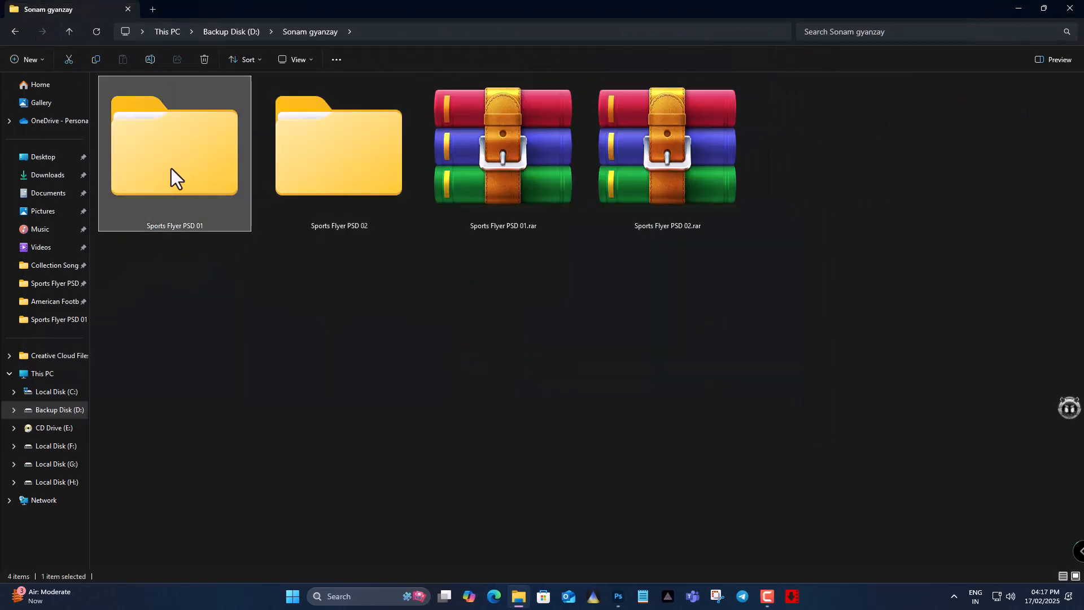
pyautogui.doubleClick(172, 169)
pyautogui.doubleClick(147, 100)
pyautogui.doubleClick(117, 111)
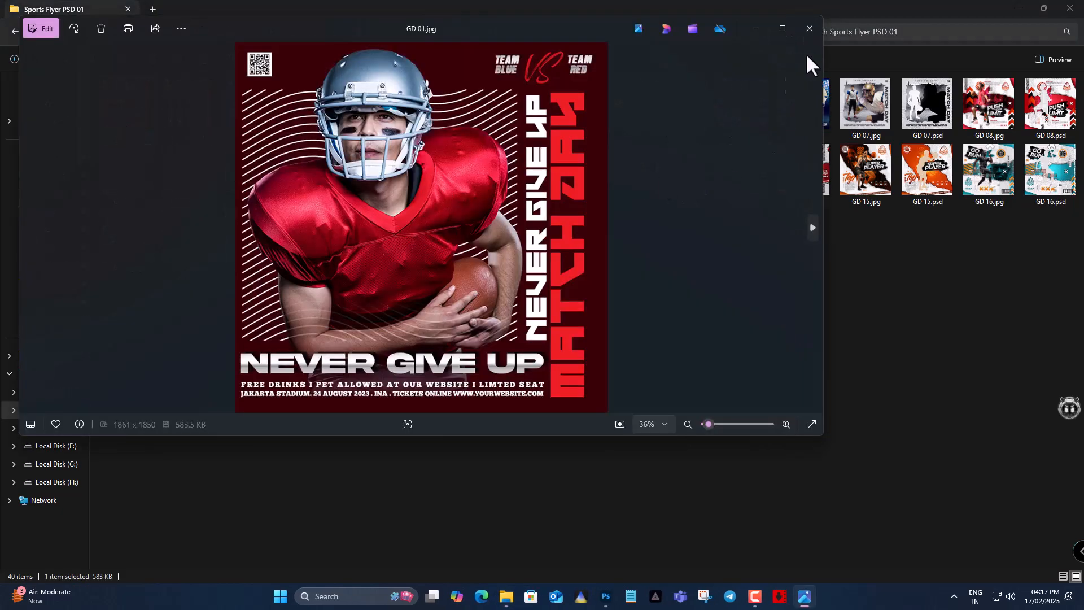
pyautogui.click(810, 28)
# - Preview the flyer images GD 02.jpg, GD 03.jpg and GD 04.jpg one after another
pyautogui.doubleClick(235, 121)
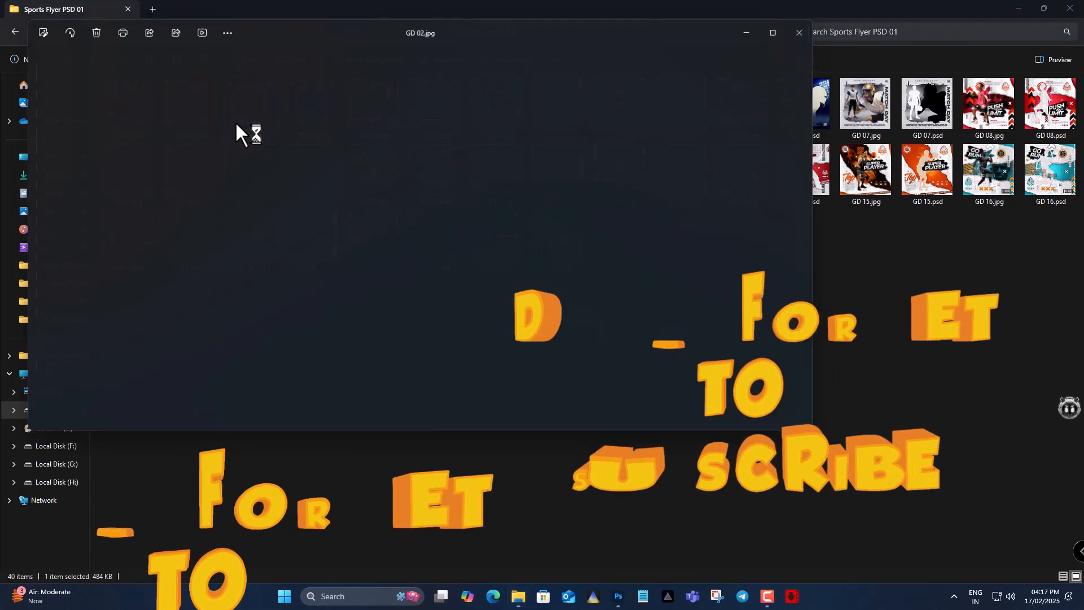
pyautogui.click(808, 32)
pyautogui.doubleClick(372, 117)
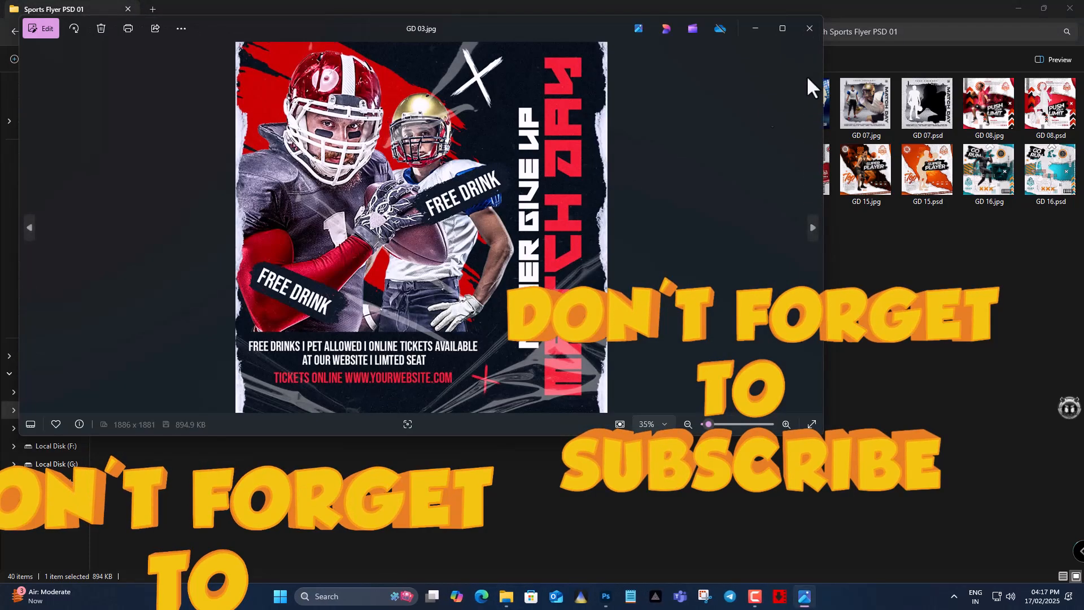
pyautogui.click(809, 26)
pyautogui.doubleClick(498, 114)
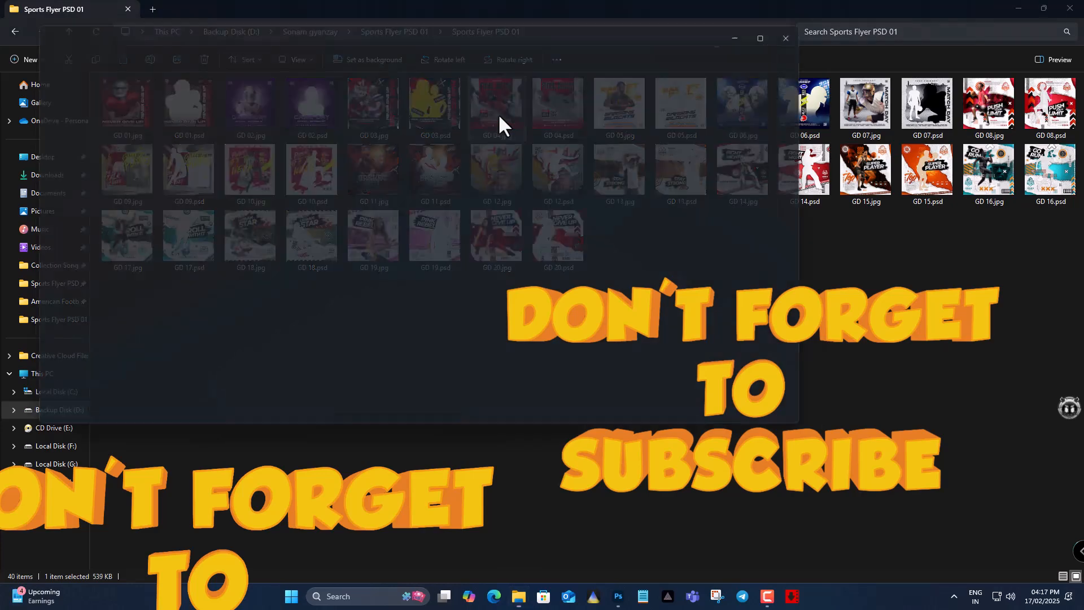
pyautogui.click(816, 31)
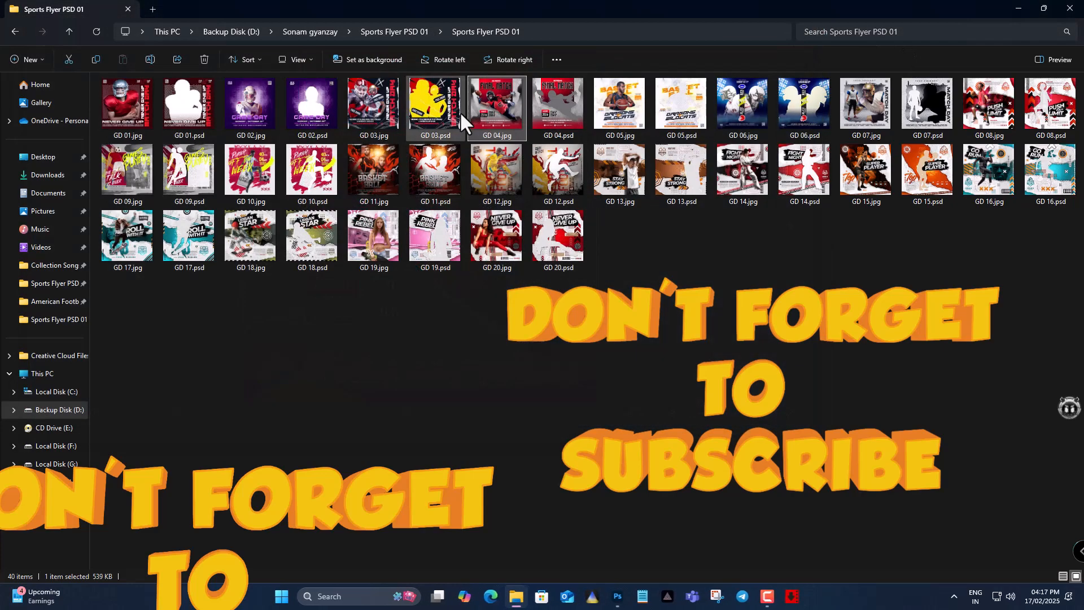
# - Preview the flyer images GD 05.jpg, GD 06.jpg and GD 07.jpg one after another
pyautogui.doubleClick(612, 114)
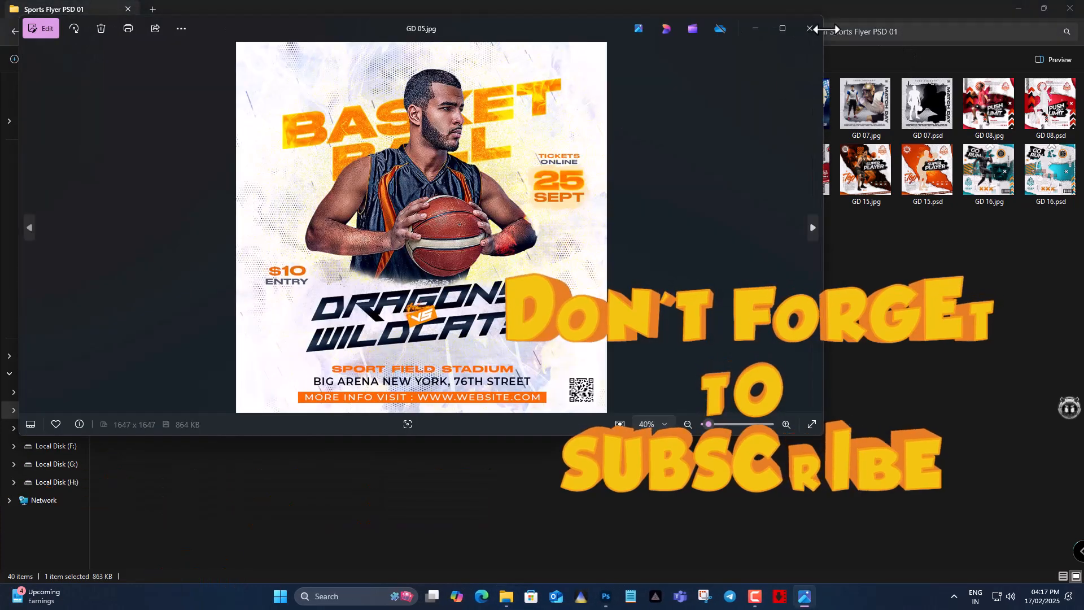
pyautogui.click(809, 28)
pyautogui.doubleClick(737, 109)
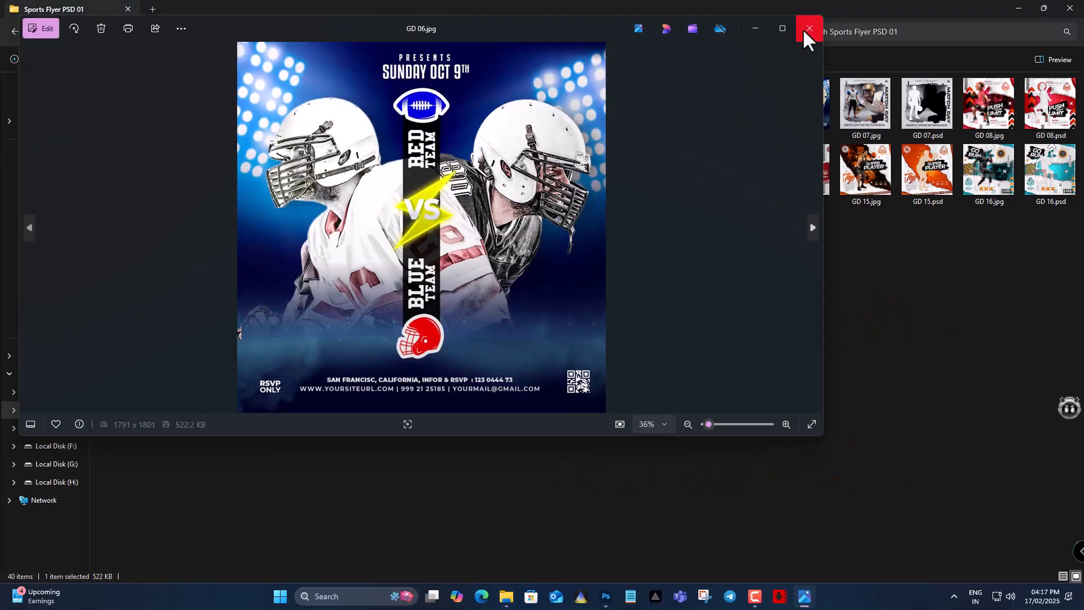
pyautogui.click(809, 29)
pyautogui.doubleClick(849, 105)
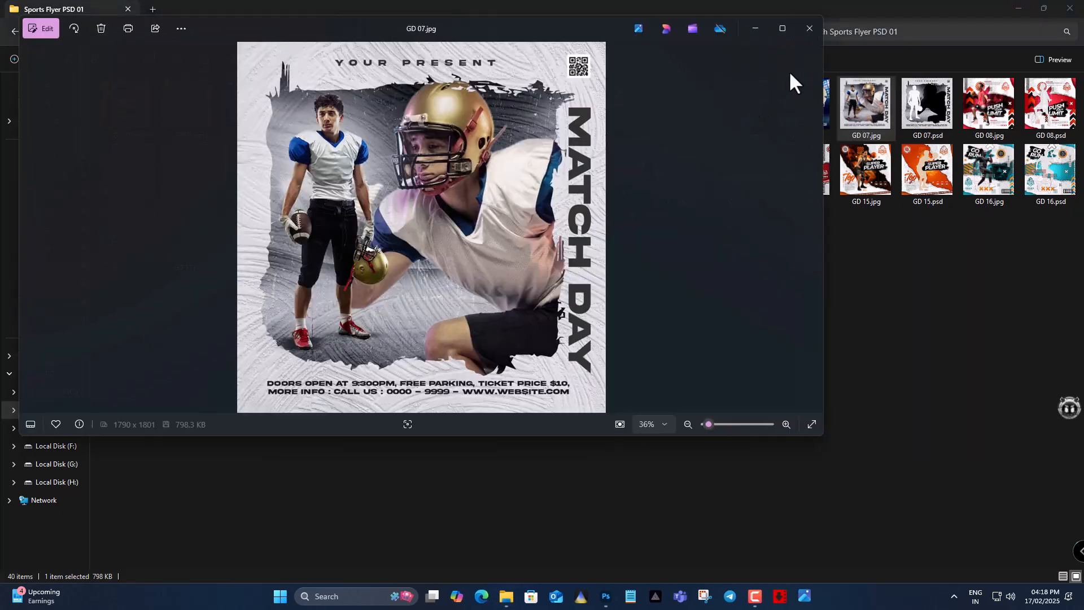
pyautogui.click(810, 26)
# - Preview the flyer images GD 08.jpg, GD 09.jpg, GD 11.jpg and GD 12.jpg in turn
pyautogui.click(981, 110)
pyautogui.doubleClick(981, 109)
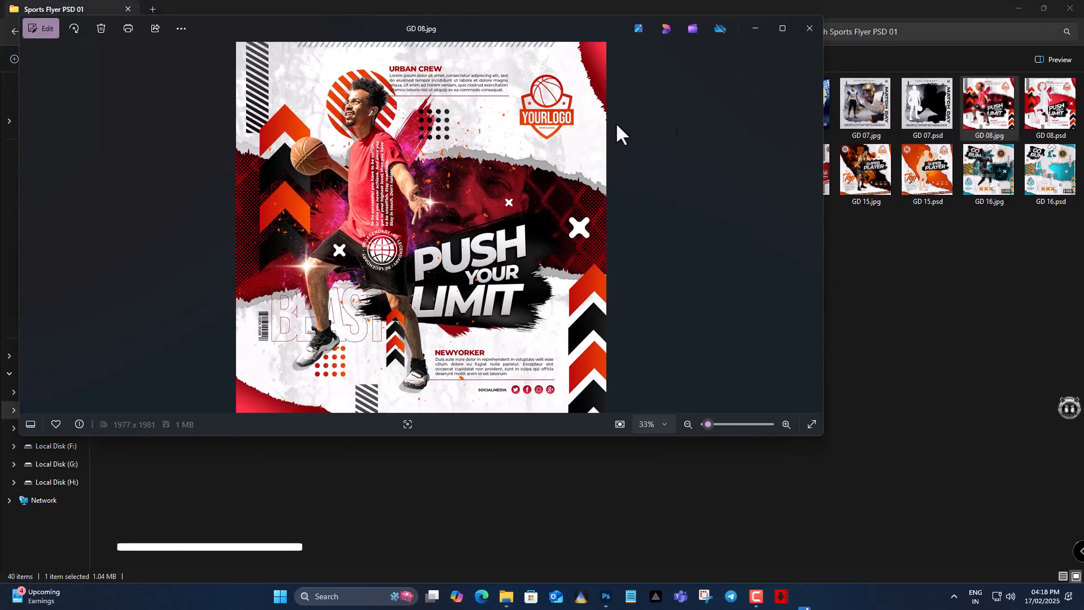
pyautogui.click(810, 27)
pyautogui.doubleClick(127, 170)
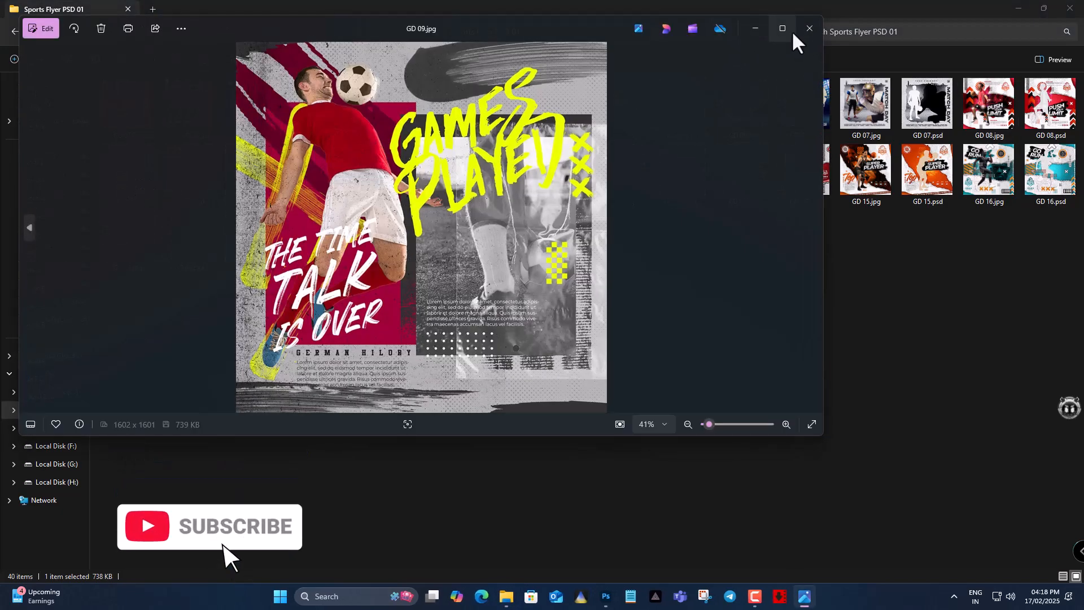
pyautogui.click(809, 28)
pyautogui.doubleClick(377, 175)
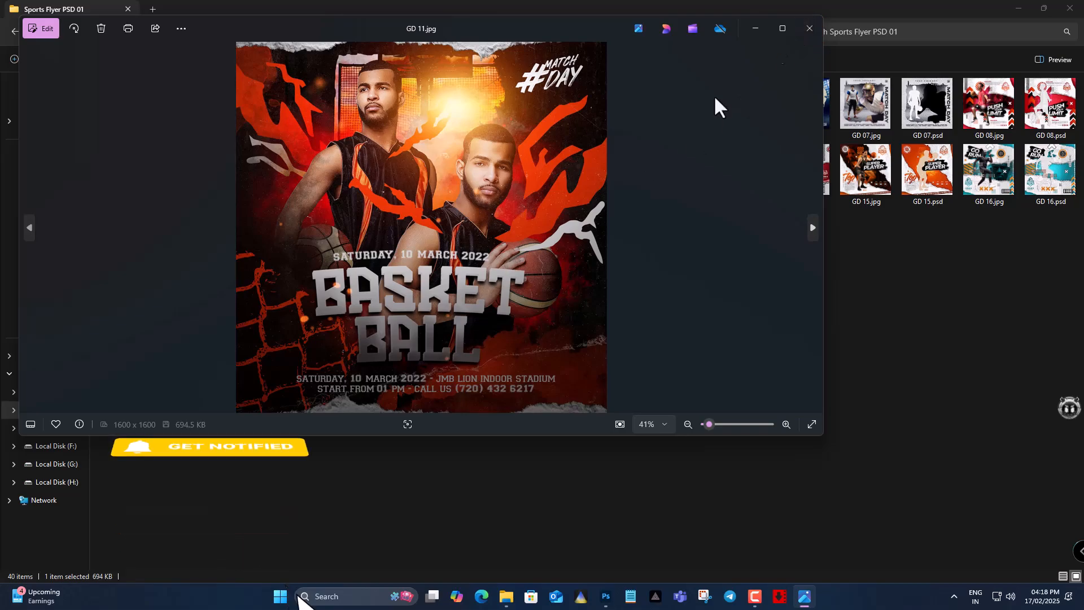
pyautogui.click(812, 30)
pyautogui.doubleClick(502, 172)
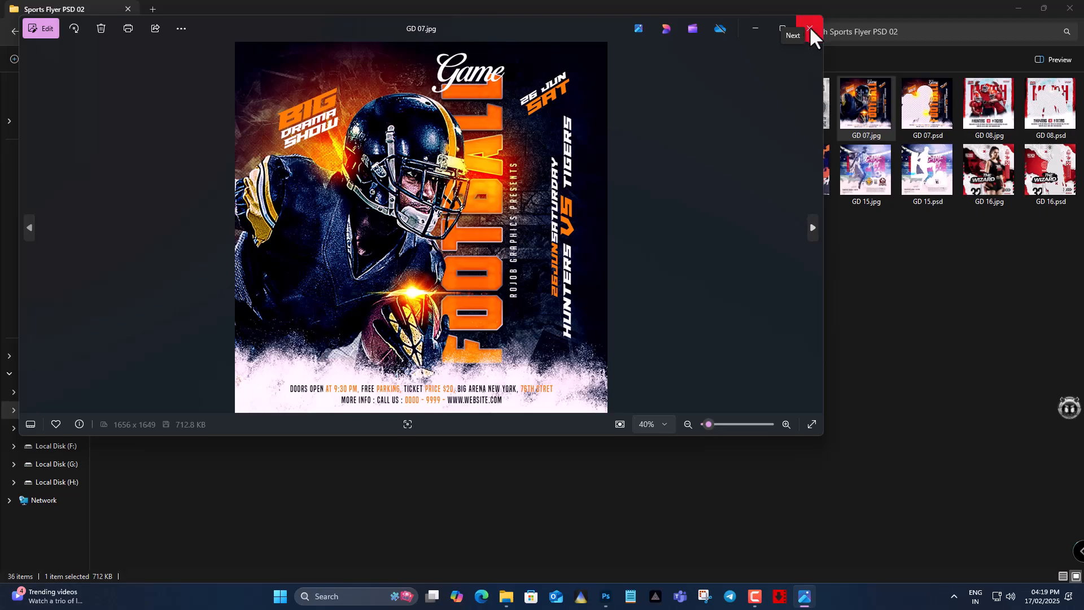
# - Bring GD 07.psd from the Sports Flyer PSD 02 folder up in Photoshop and dismiss the Selective Tool palette
pyautogui.click(810, 26)
pyautogui.click(917, 102)
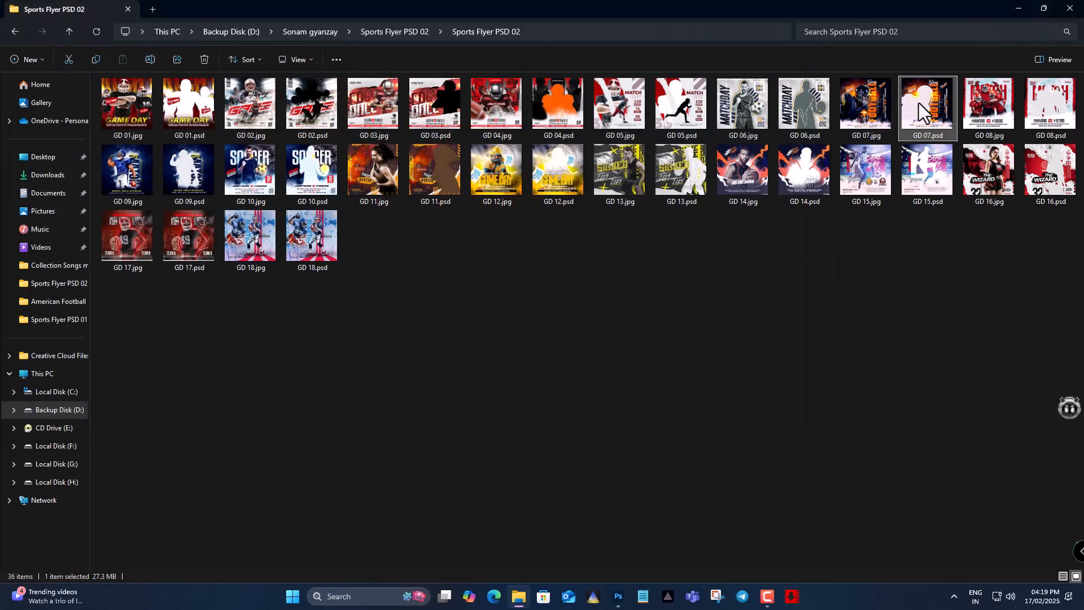
pyautogui.click(1071, 9)
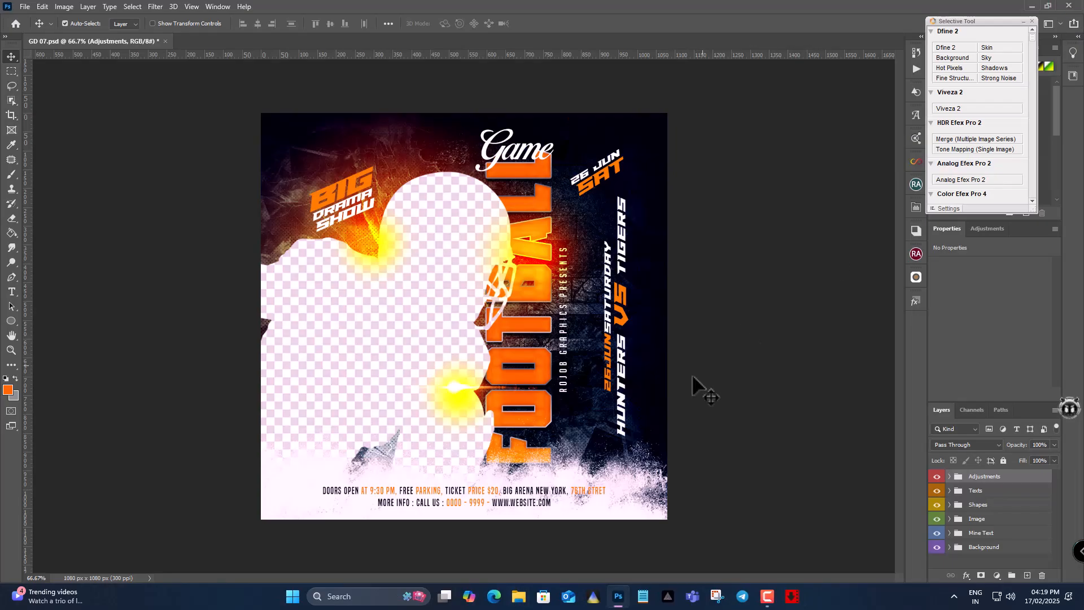
pyautogui.click(1033, 21)
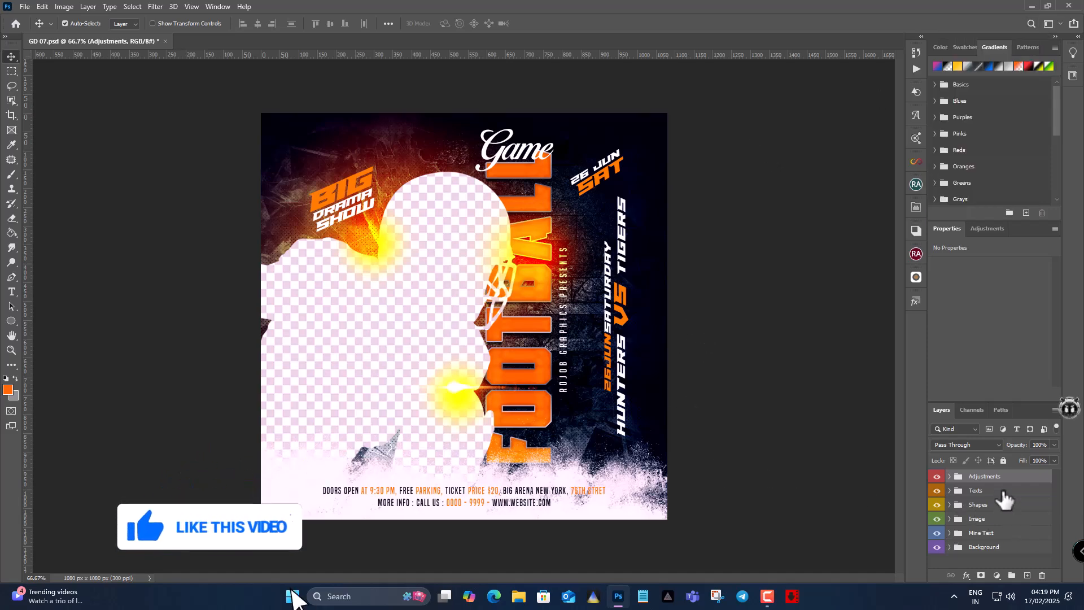
# - Toggle the visibility of the Adjustments, Texts, Shapes, Image, Mine Text and Background groups to examine what each contains
pyautogui.click(961, 488)
pyautogui.click(937, 477)
pyautogui.click(937, 477)
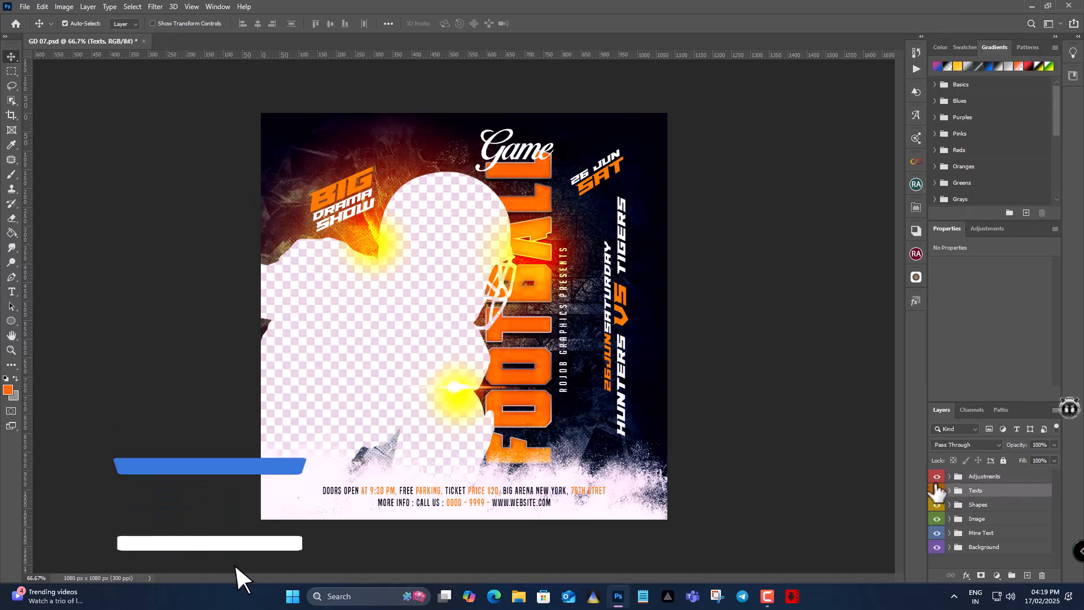
pyautogui.click(937, 491)
pyautogui.click(938, 491)
pyautogui.click(937, 505)
pyautogui.click(937, 505)
pyautogui.click(937, 518)
pyautogui.click(937, 519)
pyautogui.click(938, 533)
pyautogui.click(938, 533)
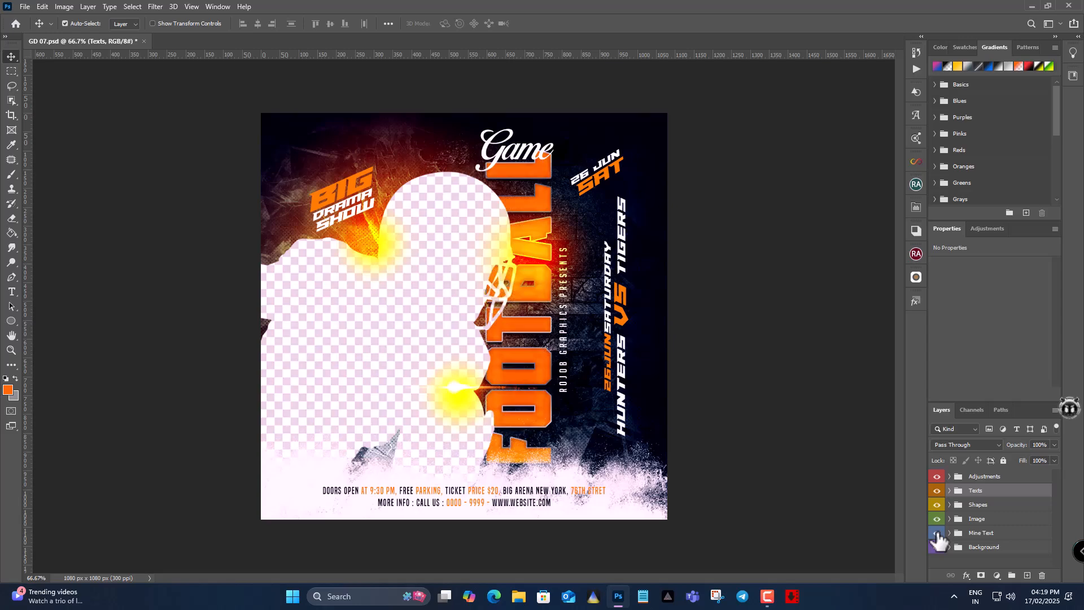
pyautogui.click(937, 547)
pyautogui.click(937, 547)
# - Place My project (31).png as an embedded object above the Image layer in the Image group
pyautogui.click(1005, 519)
pyautogui.click(949, 519)
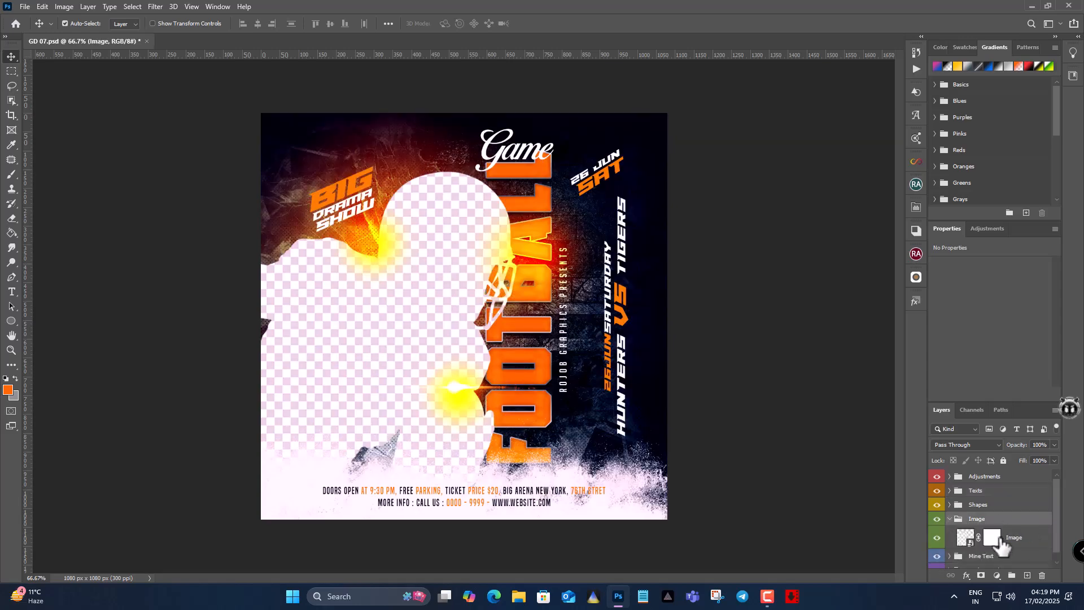
pyautogui.click(1036, 530)
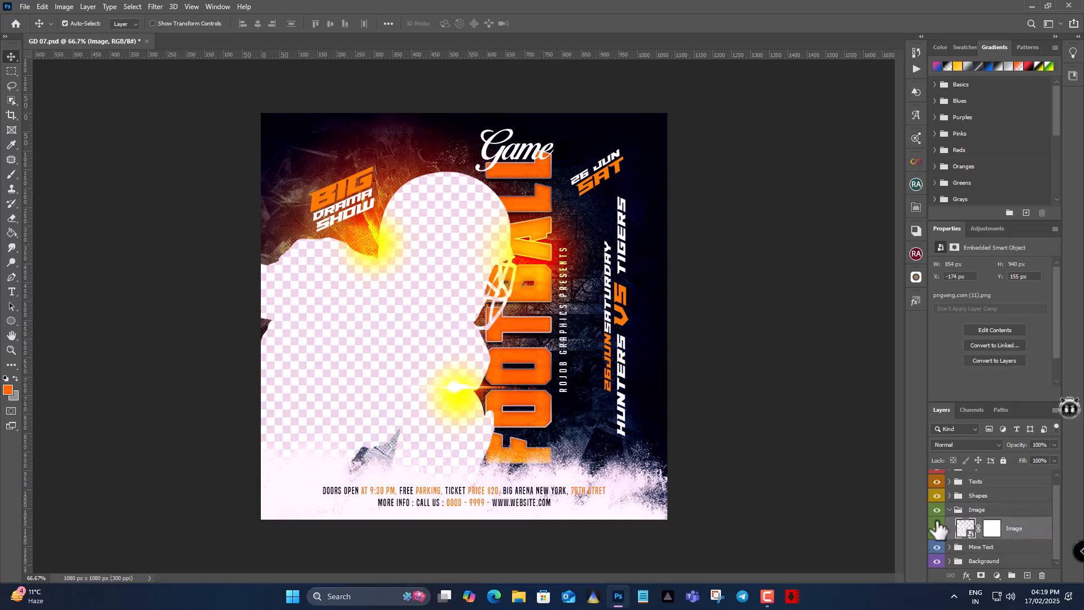
pyautogui.click(25, 6)
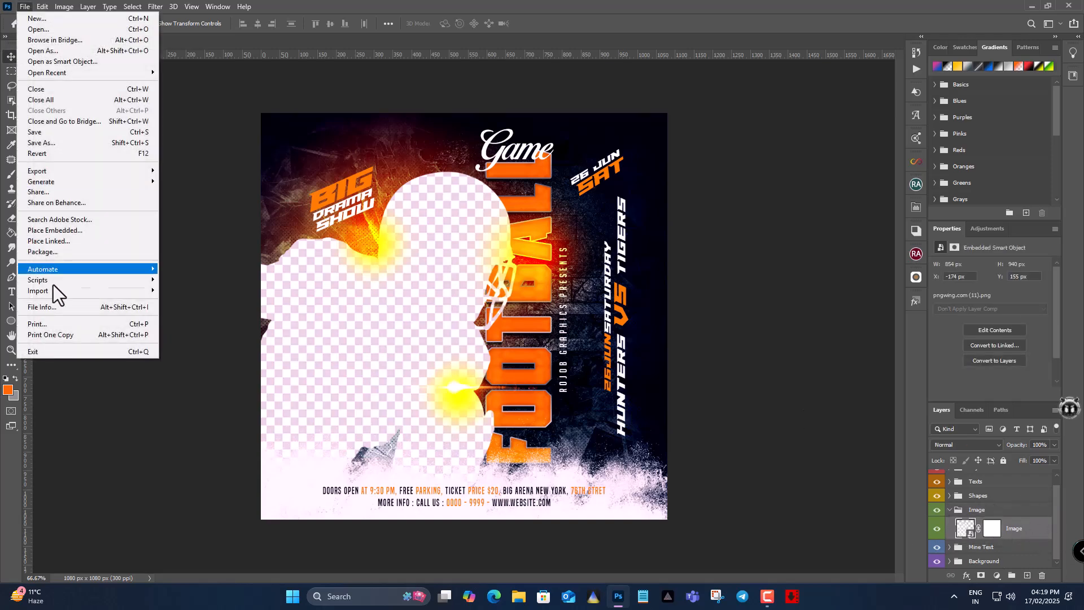
pyautogui.click(63, 232)
pyautogui.click(860, 198)
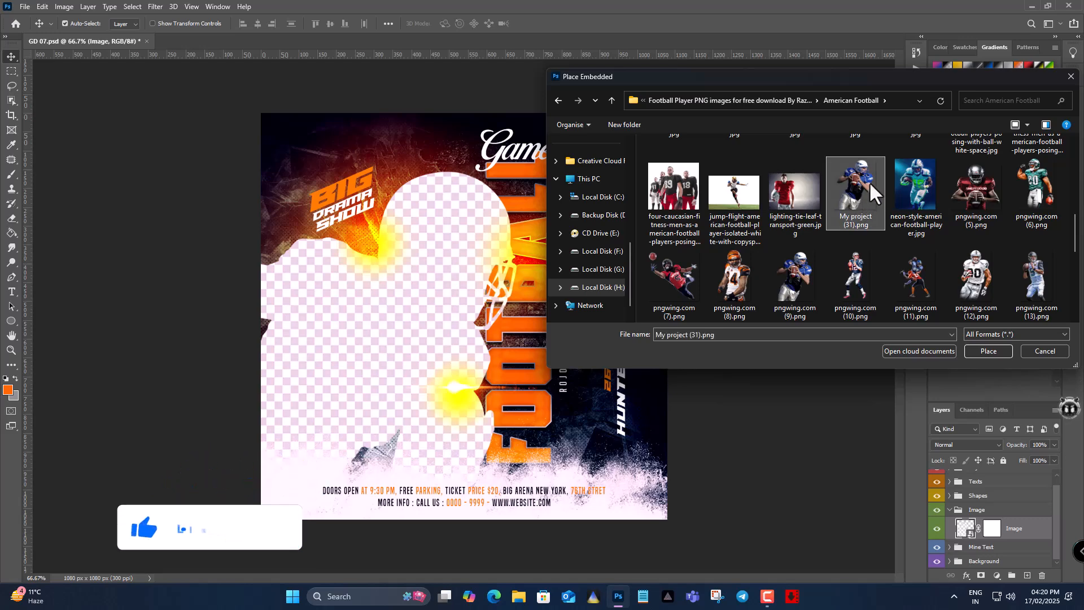
pyautogui.click(989, 350)
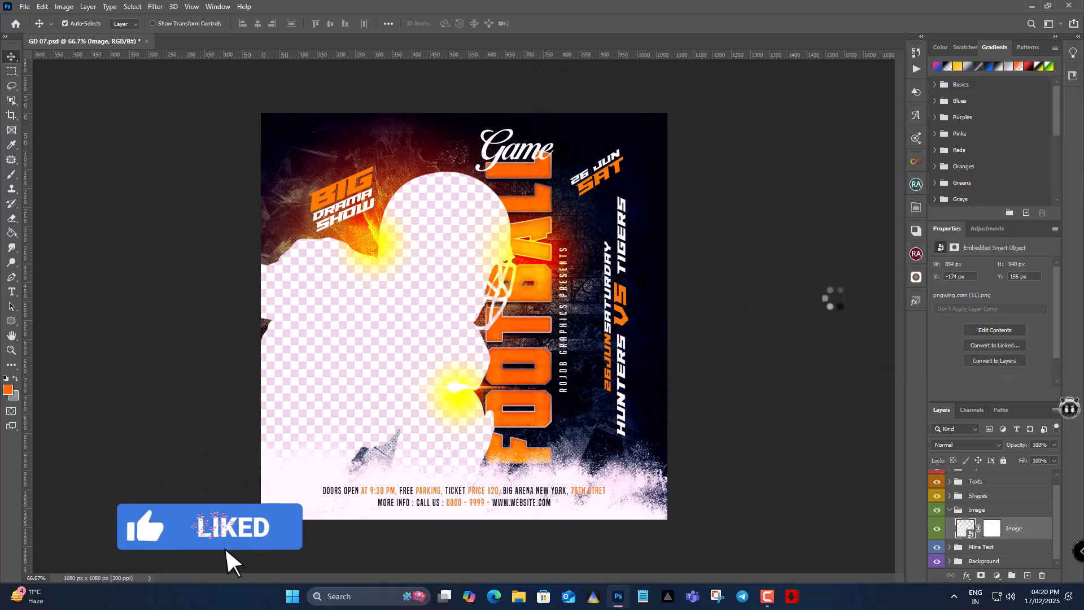
# - Scale the placed football player to about 10.77% and position it over the flyer's empty player silhouette
pyautogui.moveTo(531, 280); pyautogui.dragTo(451, 311)
pyautogui.moveTo(552, 348); pyautogui.dragTo(501, 343)
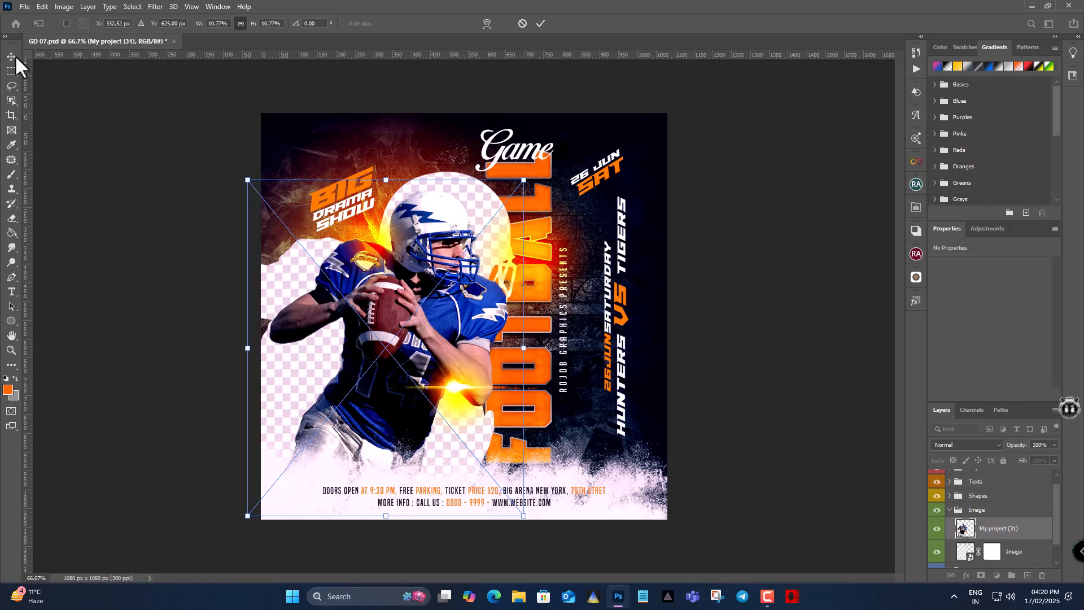
pyautogui.click(10, 54)
# - Hide the original Image placeholder layer and select the My project (31) layer
pyautogui.click(1030, 549)
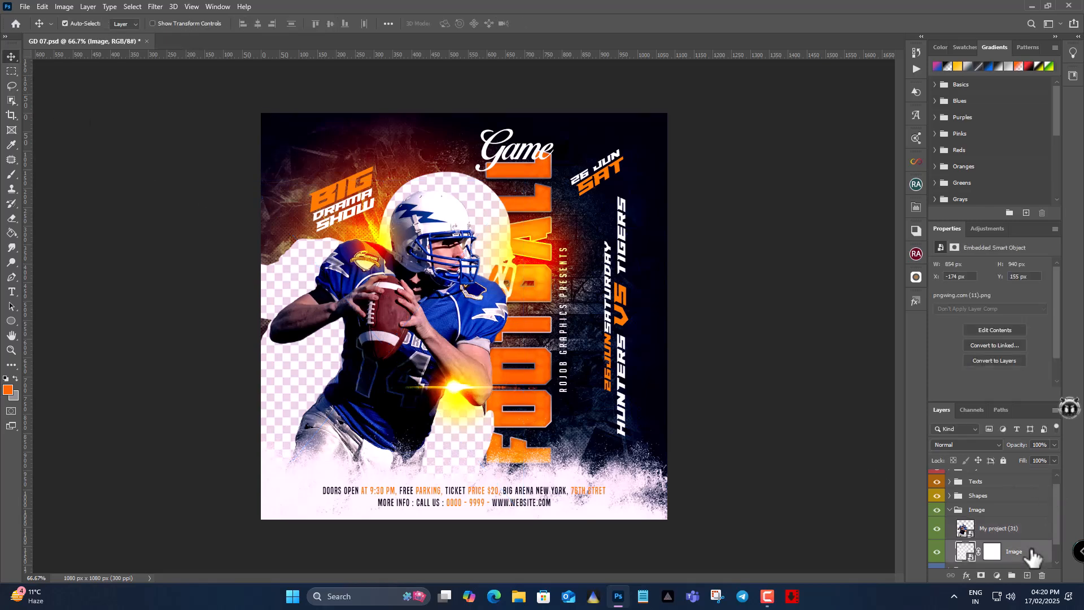
pyautogui.click(937, 552)
pyautogui.scroll(-1, 1025, 525)
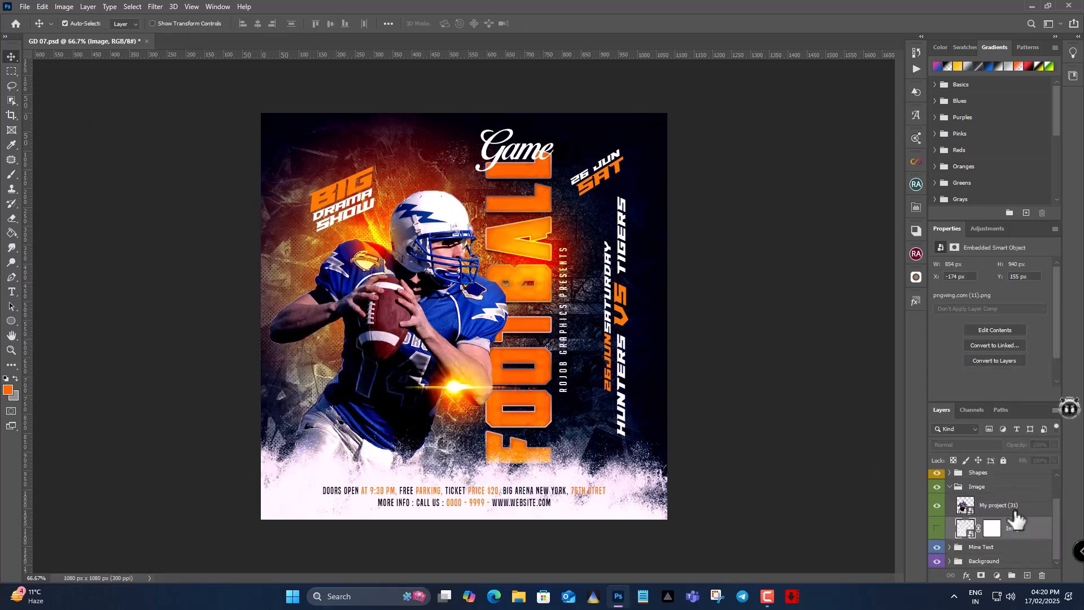
pyautogui.click(1029, 511)
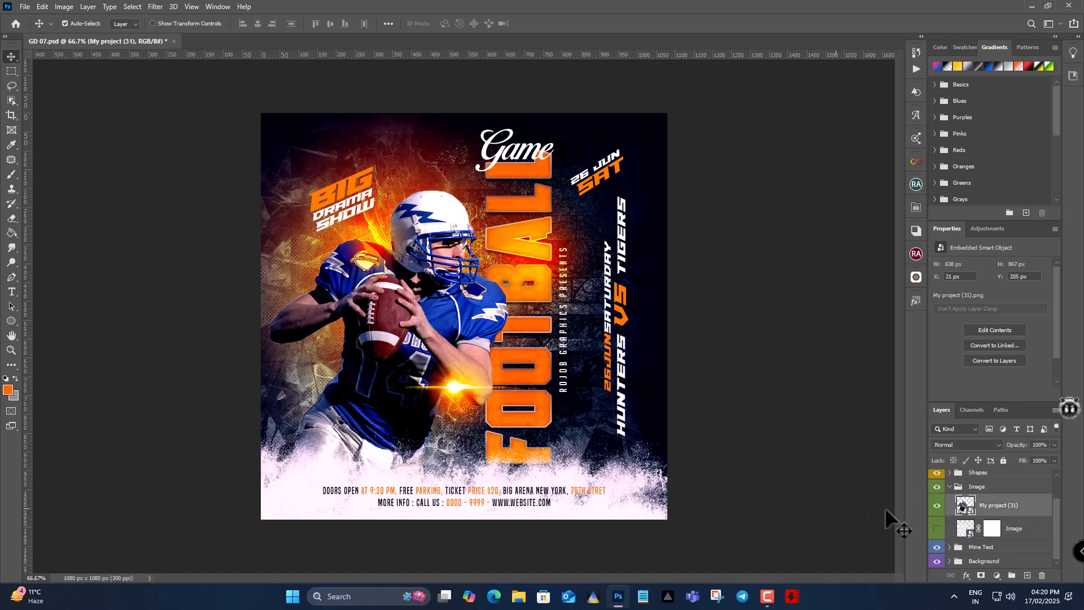
# - Select the two lowest Light layers in the Adjustments group and toggle their visibility to check their effect
pyautogui.click(458, 390)
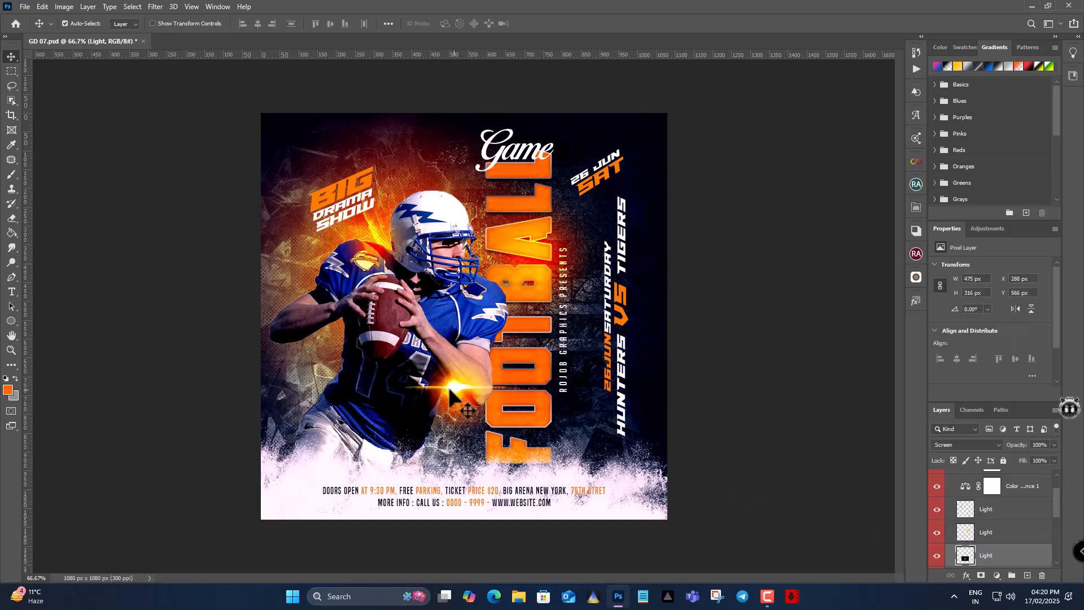
pyautogui.scroll(-2, 1004, 540)
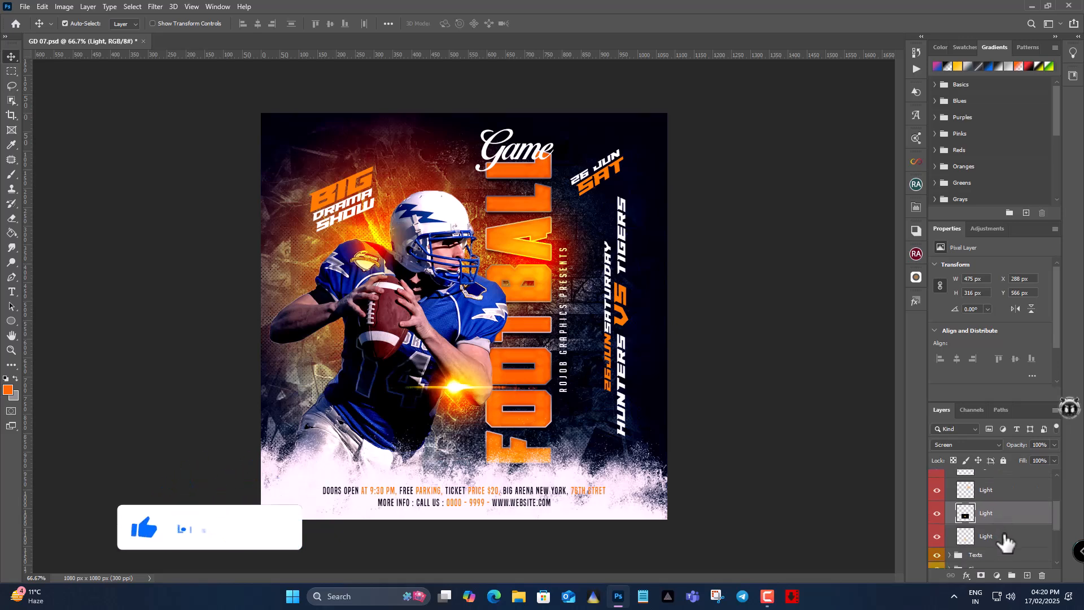
pyautogui.keyDown('shift'); pyautogui.click(996, 539); pyautogui.keyUp('shift')
pyautogui.click(938, 515)
pyautogui.click(937, 538)
pyautogui.click(937, 538)
pyautogui.click(937, 514)
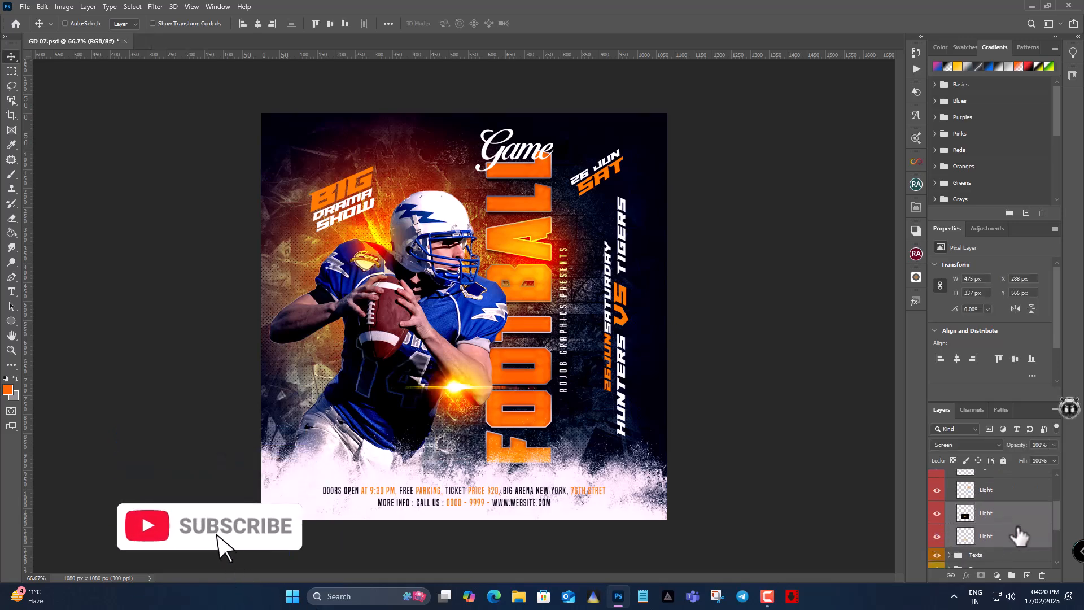
# - Free-transform the two selected Light layers to about 937 × 471 px and position the flare above the BIG DRAMA SHOW text
pyautogui.click(43, 6)
pyautogui.click(66, 254)
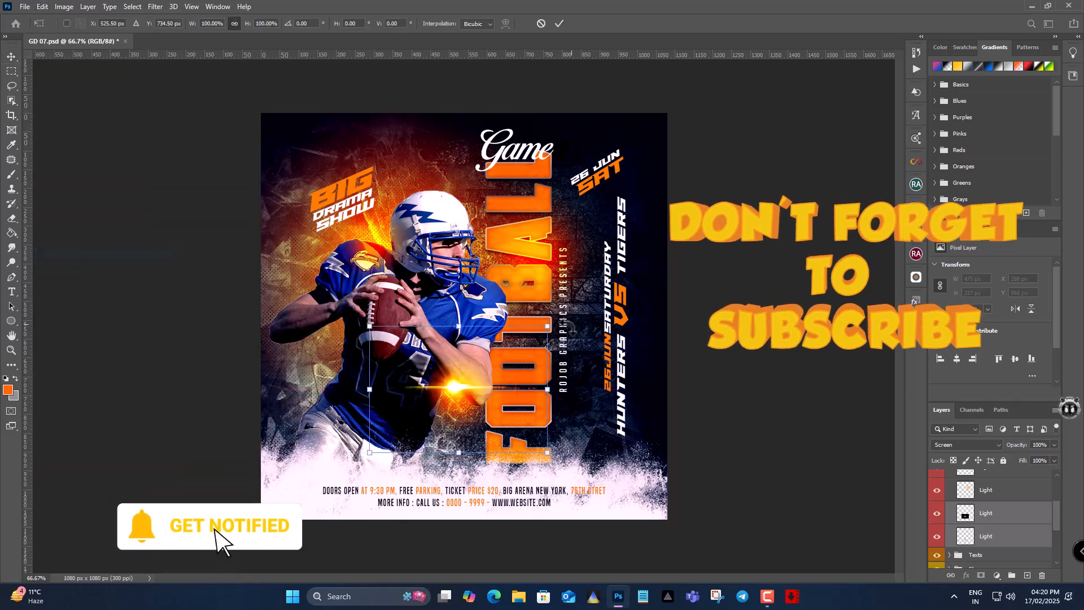
pyautogui.moveTo(525, 394); pyautogui.dragTo(510, 160)
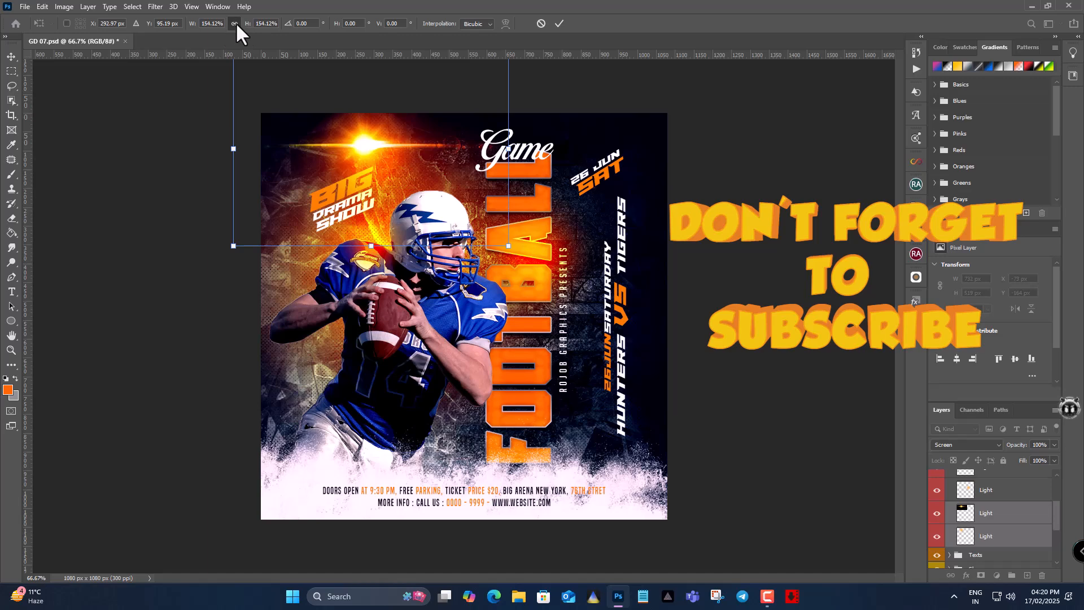
pyautogui.moveTo(376, 243); pyautogui.dragTo(377, 206)
pyautogui.moveTo(431, 141); pyautogui.dragTo(370, 150)
pyautogui.moveTo(447, 145); pyautogui.dragTo(476, 146)
pyautogui.moveTo(367, 142); pyautogui.dragTo(388, 147)
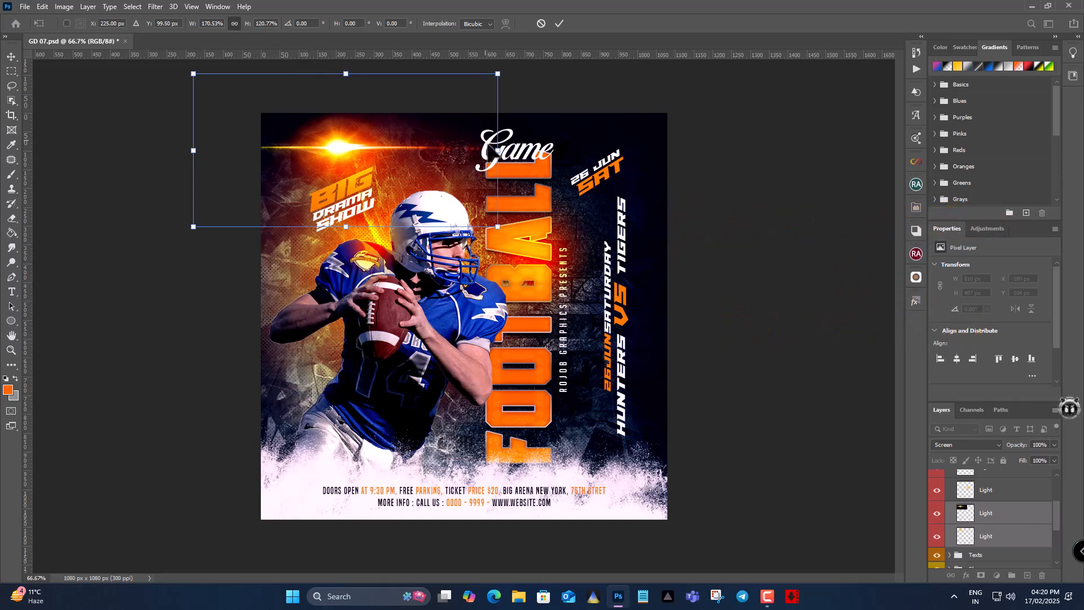
pyautogui.moveTo(504, 153); pyautogui.dragTo(441, 170)
pyautogui.press('Return')
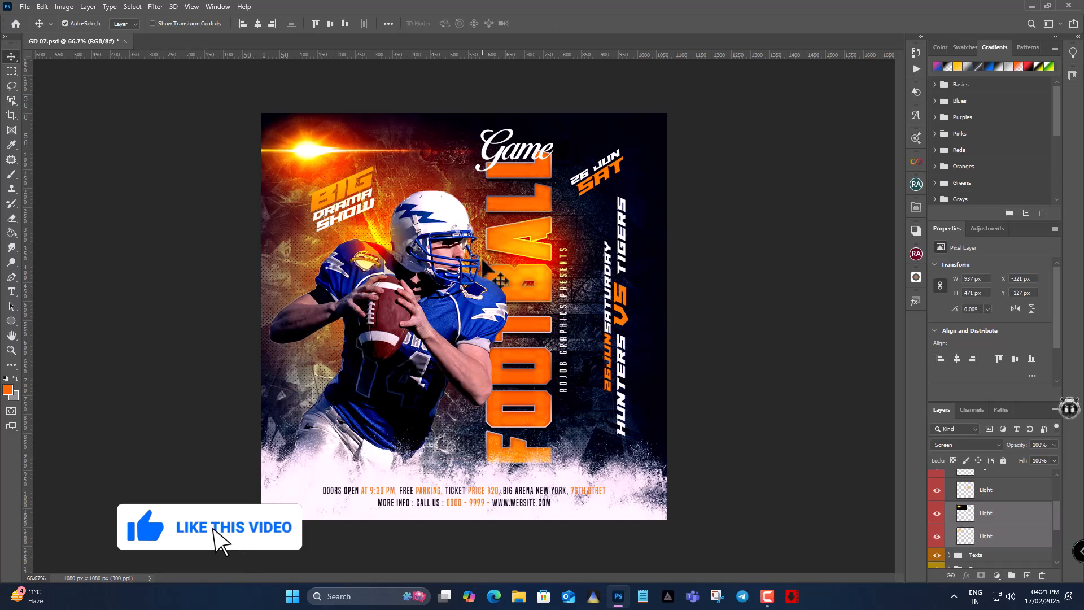
# - Select the uppermost Light layer in the Adjustments group and toggle the upper Light layers' visibility to check their effect
pyautogui.scroll(1, 1011, 503)
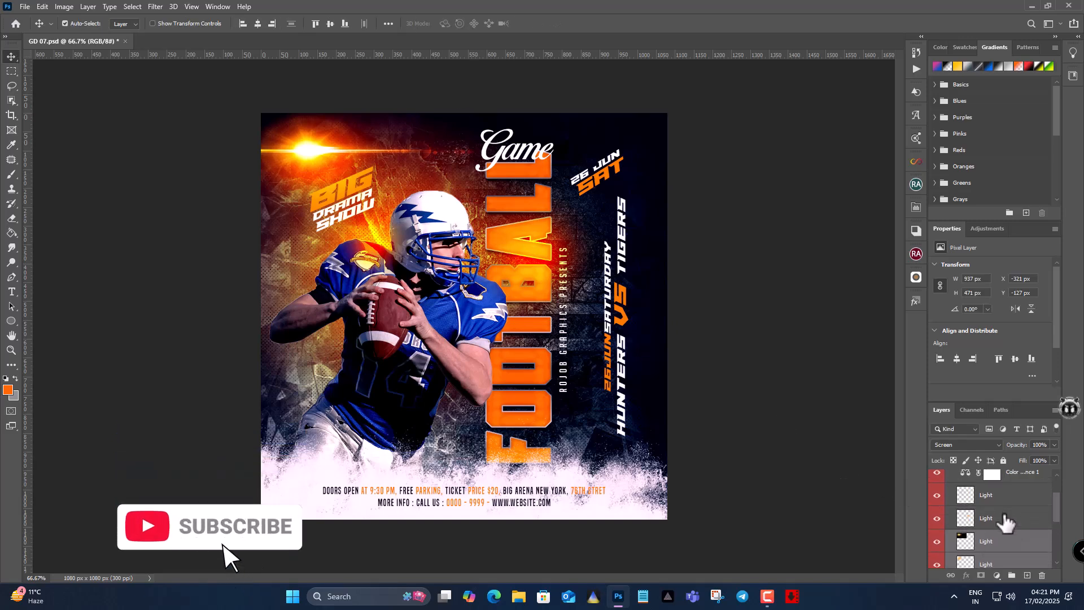
pyautogui.click(1016, 502)
pyautogui.scroll(2, 1018, 545)
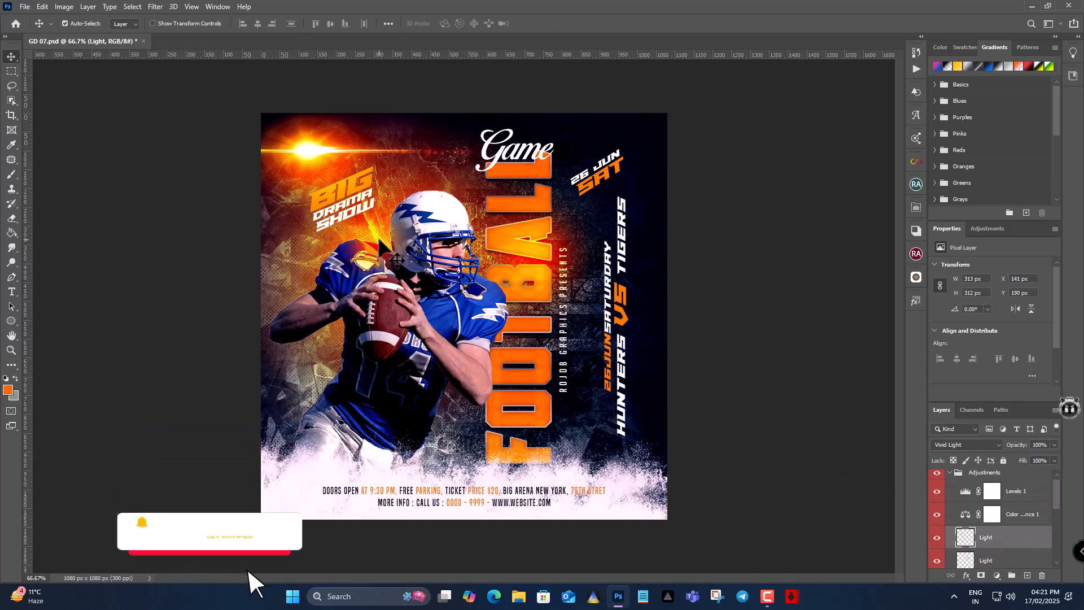
pyautogui.scroll(-1, 935, 526)
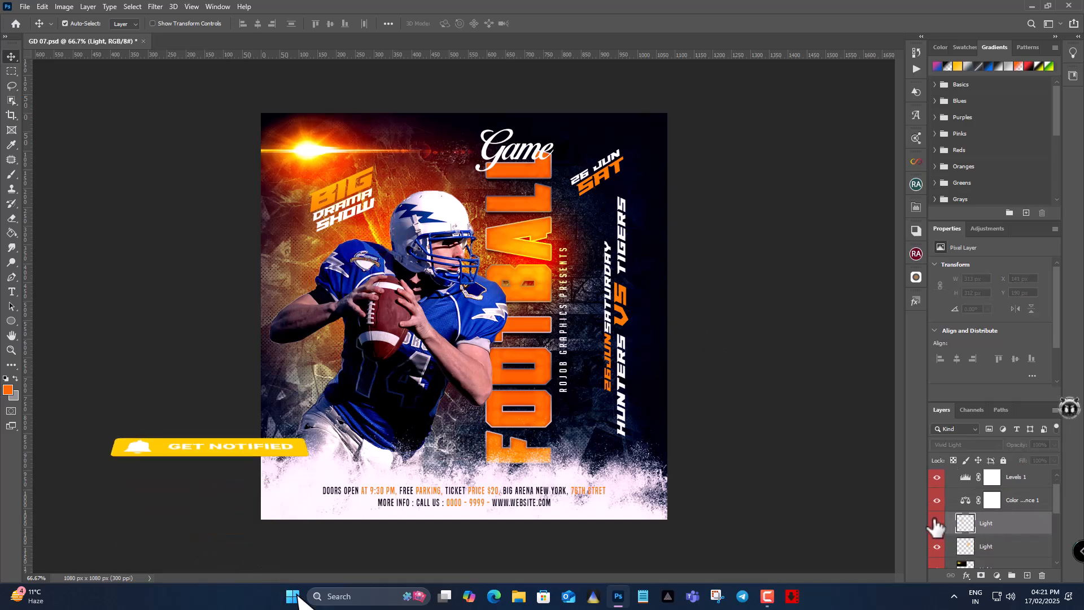
pyautogui.click(936, 546)
pyautogui.click(936, 546)
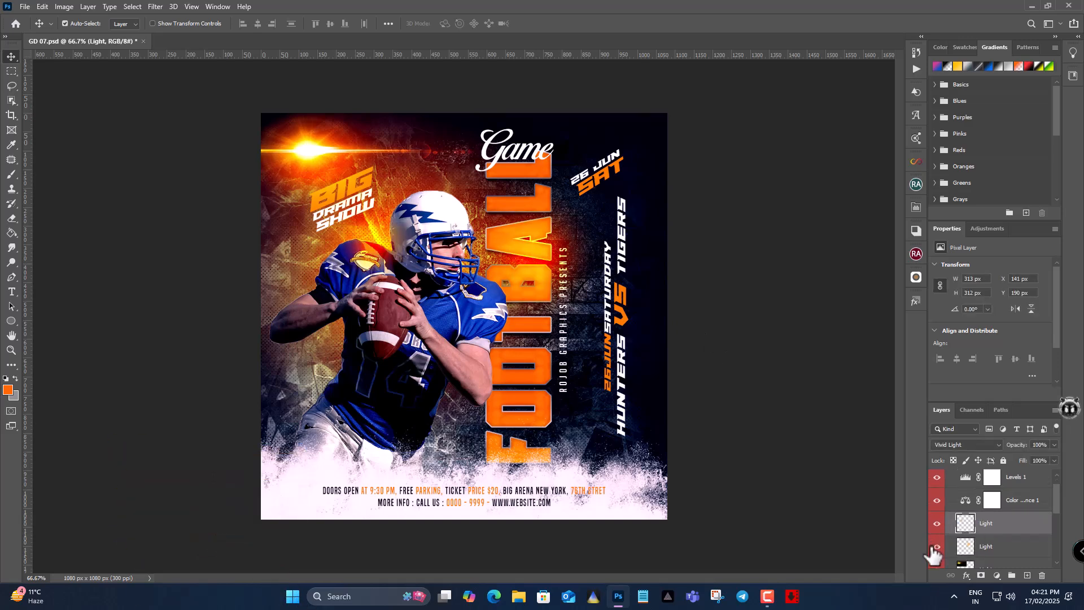
# - Scale the uppermost Light layer to about 169% and position its glow over the player's throwing-side shoulder beneath the BIG DRAMA SHOW text
pyautogui.click(42, 6)
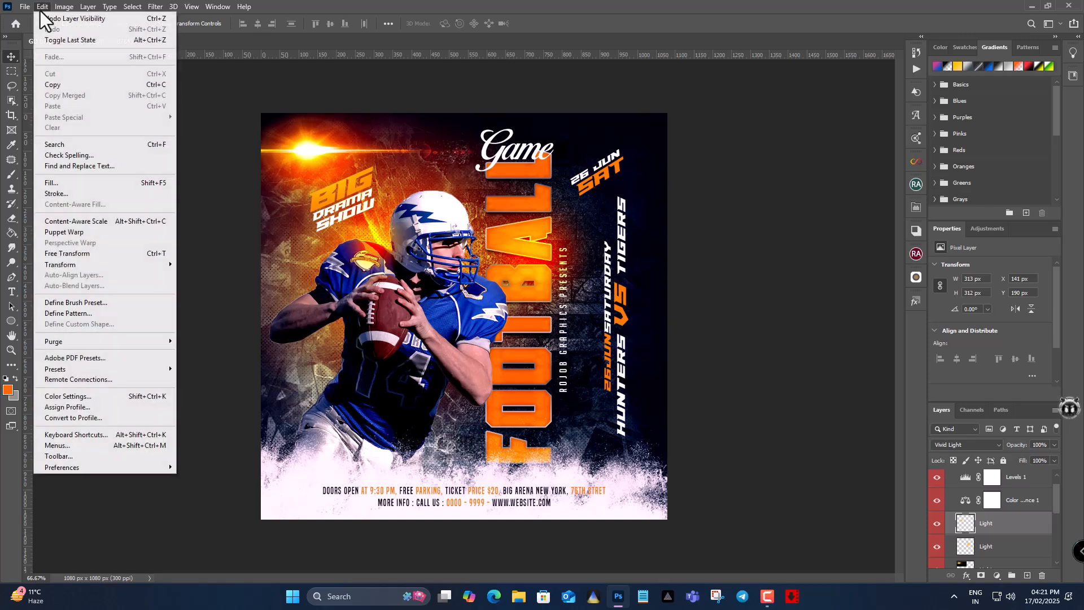
pyautogui.click(94, 252)
pyautogui.moveTo(398, 261); pyautogui.dragTo(353, 260)
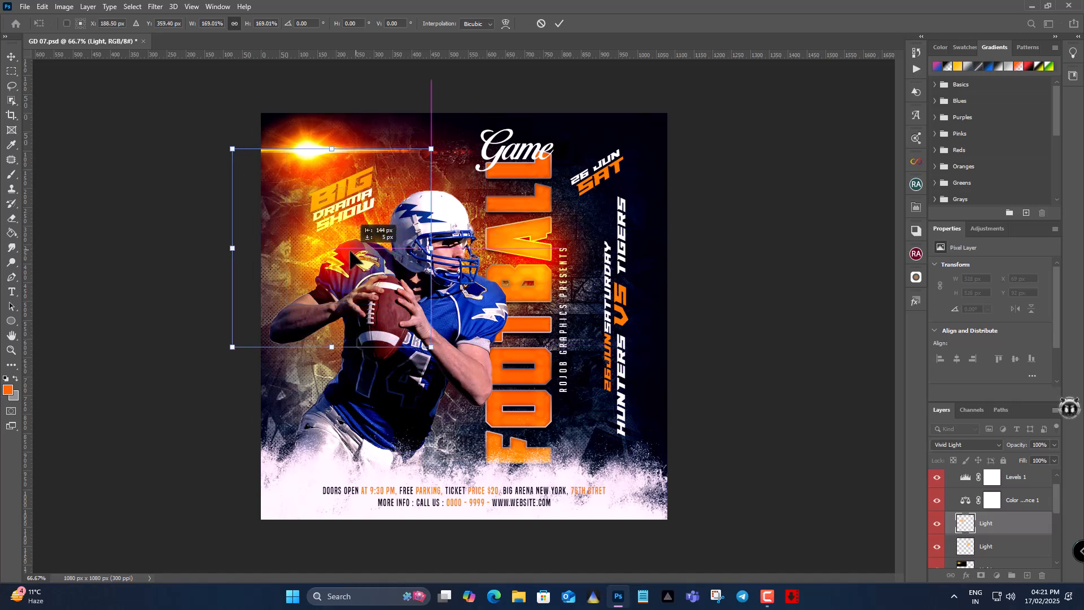
pyautogui.click(11, 56)
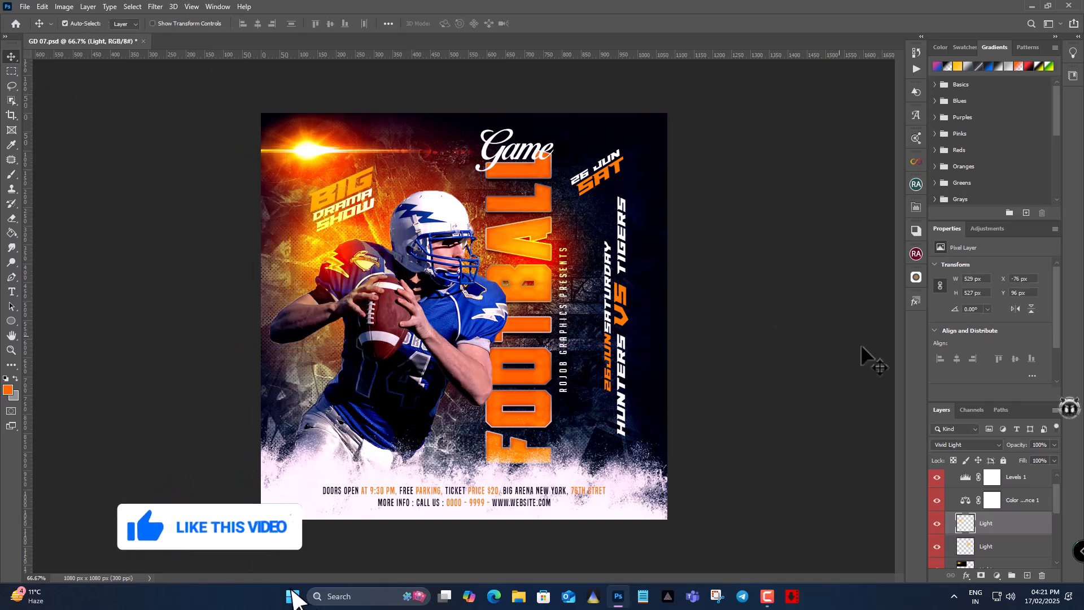
# - Select the second Light layer in the Adjustments group, check its effect by toggling visibility, and set its opacity to 47%
pyautogui.scroll(-3, 994, 477)
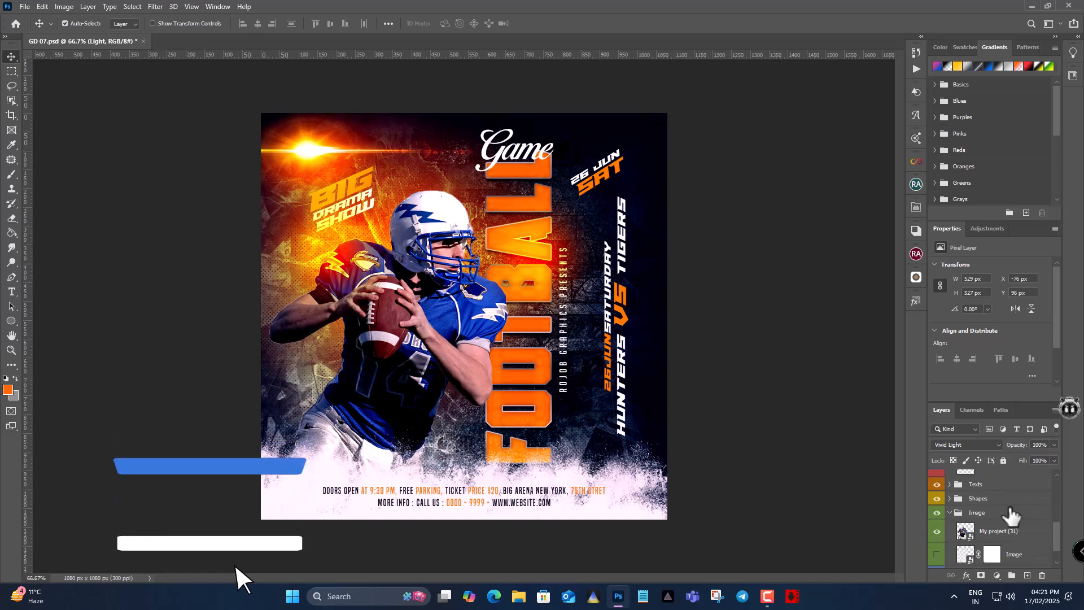
pyautogui.scroll(3, 1010, 515)
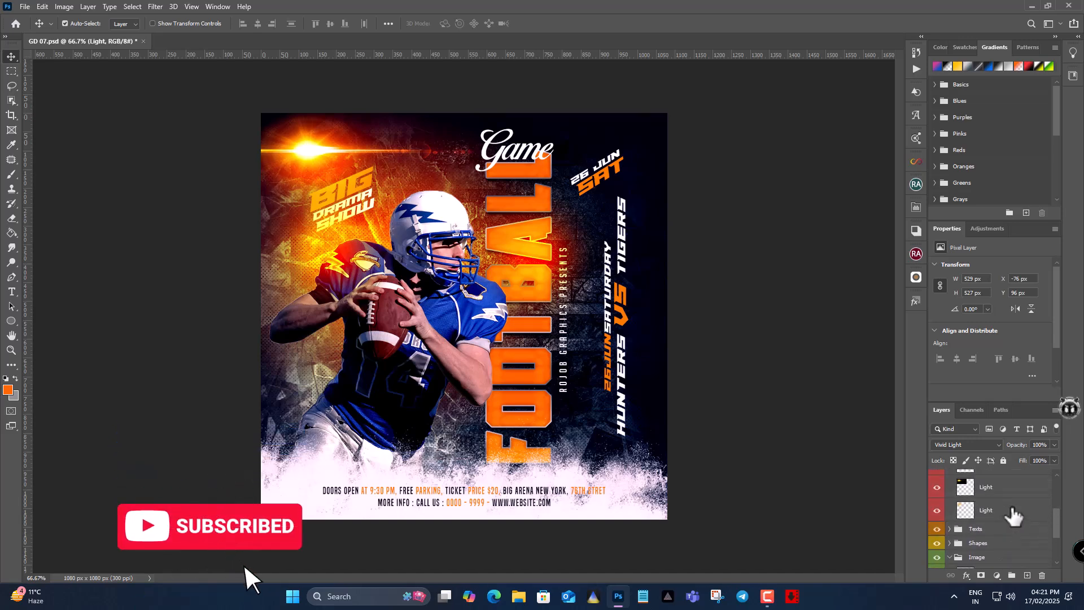
pyautogui.scroll(1, 1012, 515)
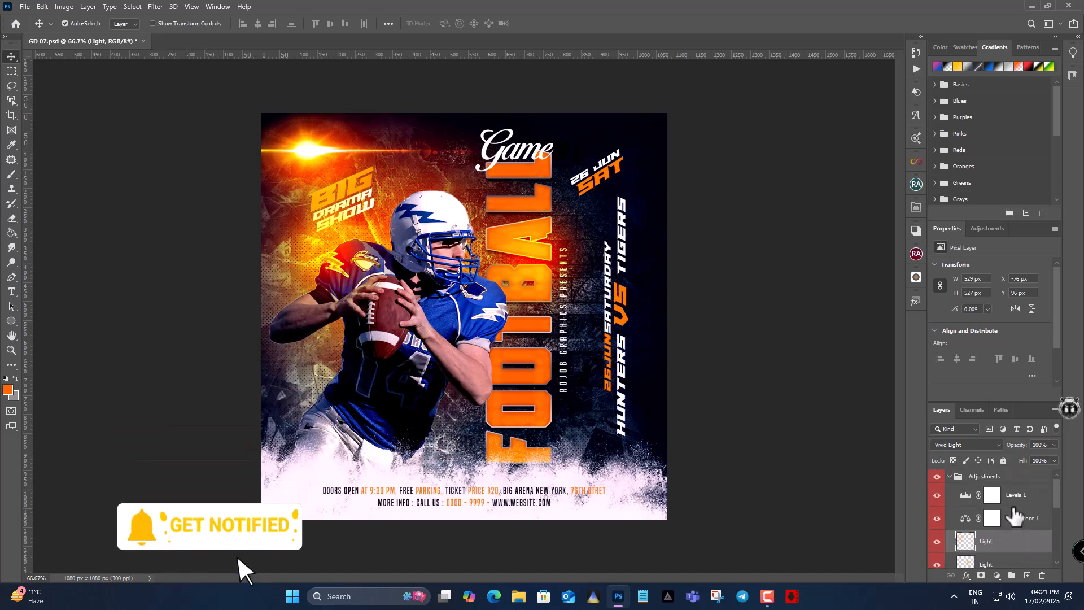
pyautogui.click(558, 252)
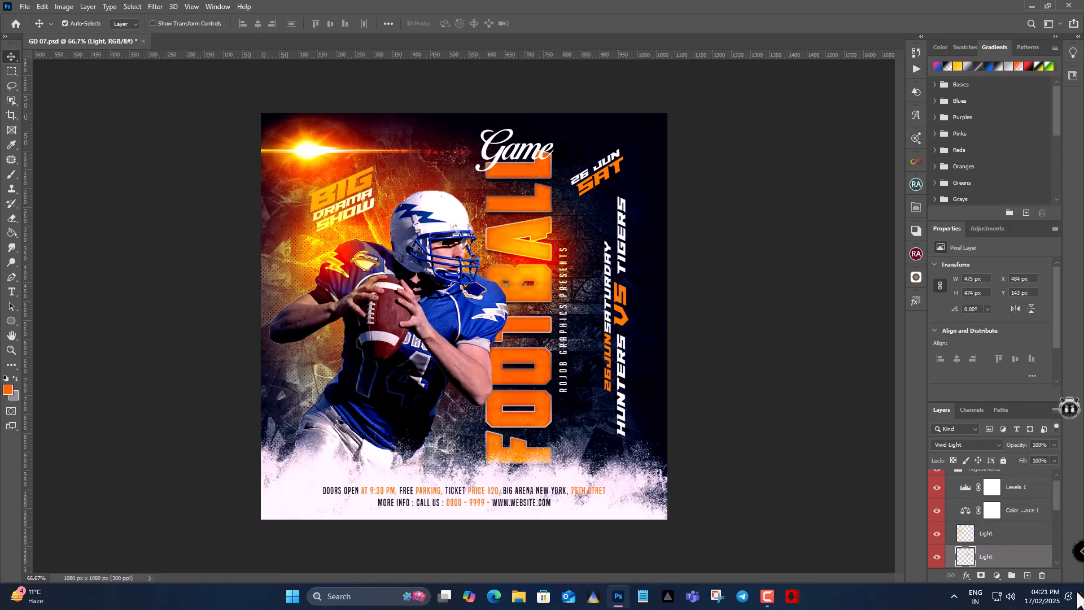
pyautogui.click(937, 557)
pyautogui.click(938, 557)
pyautogui.click(1054, 445)
pyautogui.click(1021, 457)
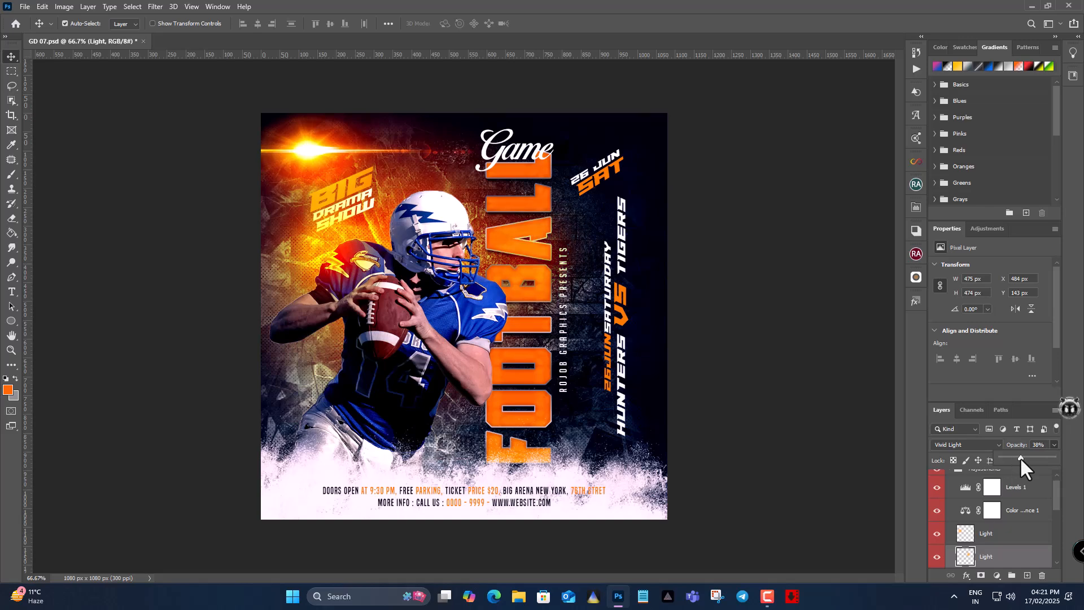
pyautogui.moveTo(1021, 457); pyautogui.dragTo(1025, 457)
# - Select the Shapes group and toggle its visibility to check what it contributes to the flyer
pyautogui.scroll(-3, 1032, 564)
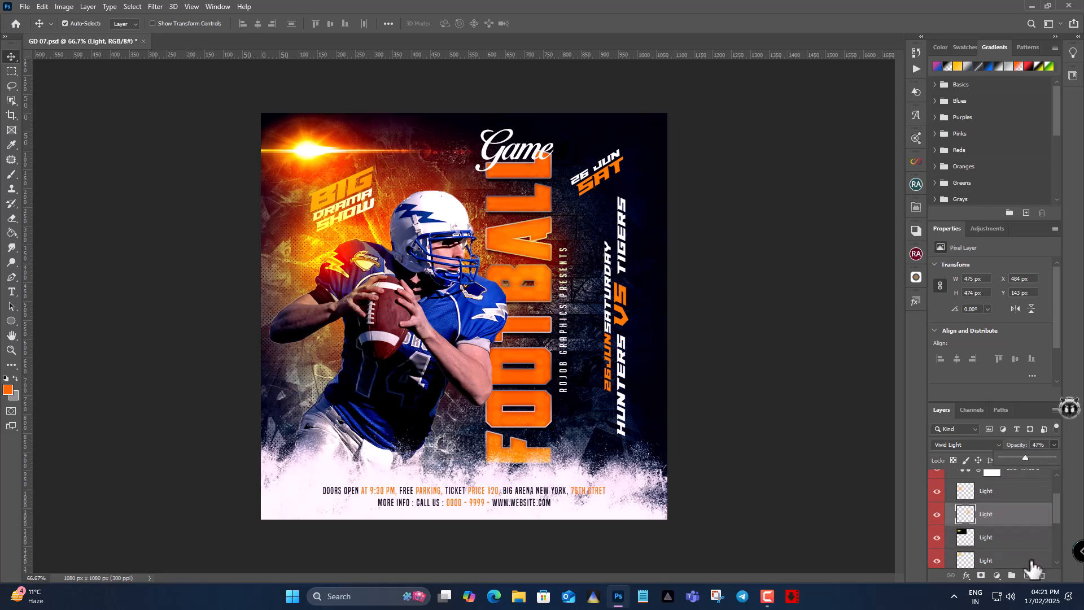
pyautogui.scroll(-2, 1032, 568)
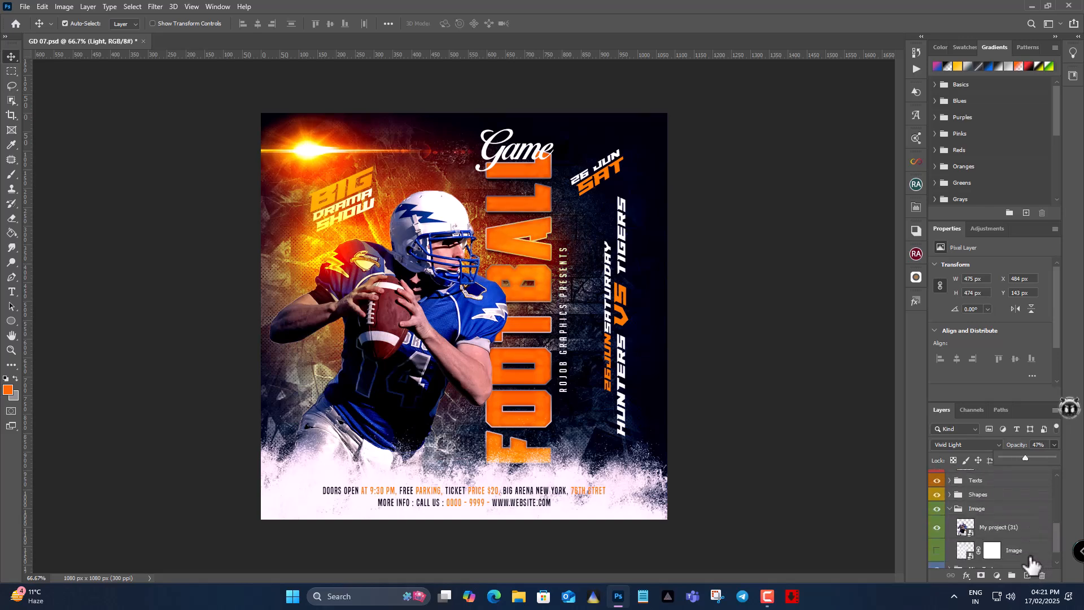
pyautogui.click(1003, 496)
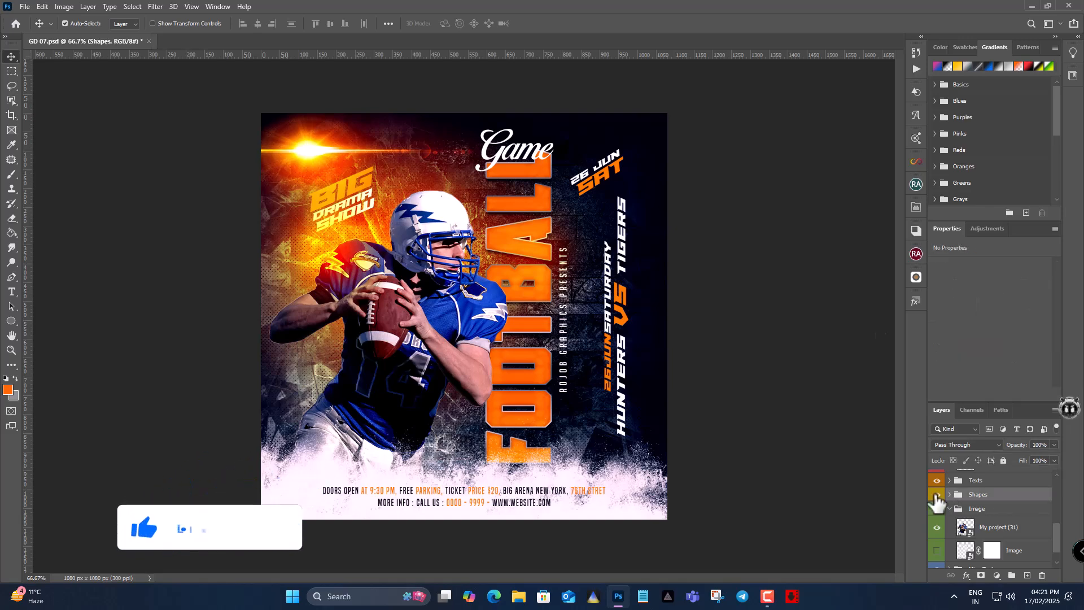
pyautogui.click(936, 495)
pyautogui.click(937, 495)
pyautogui.scroll(-2, 1012, 531)
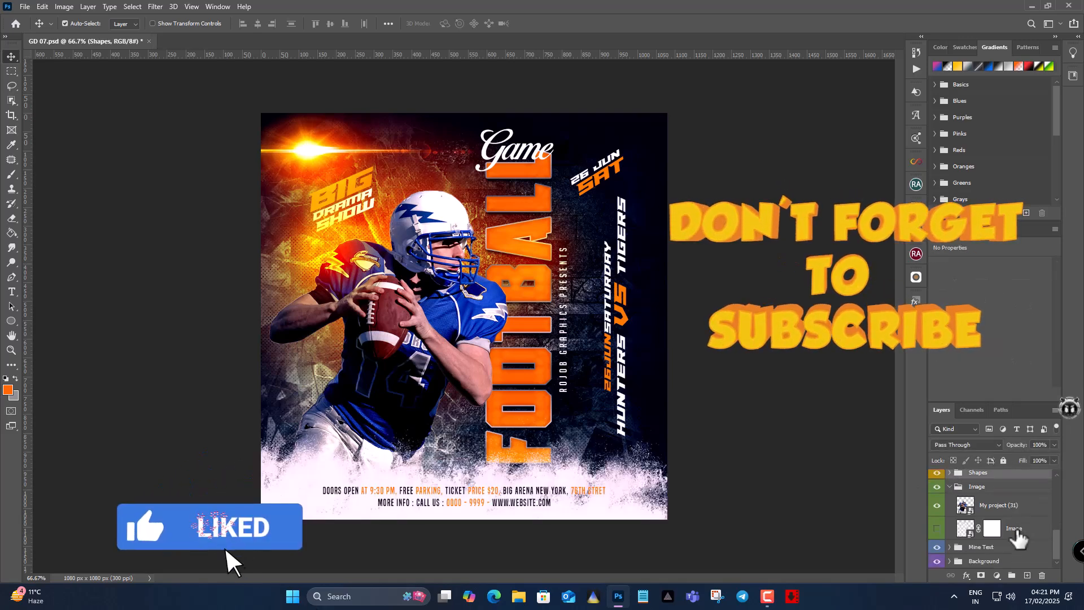
# - Select the shoulder glow's Light layer and toggle the Light layers in the Adjustments group to compare their effects
pyautogui.click(383, 221)
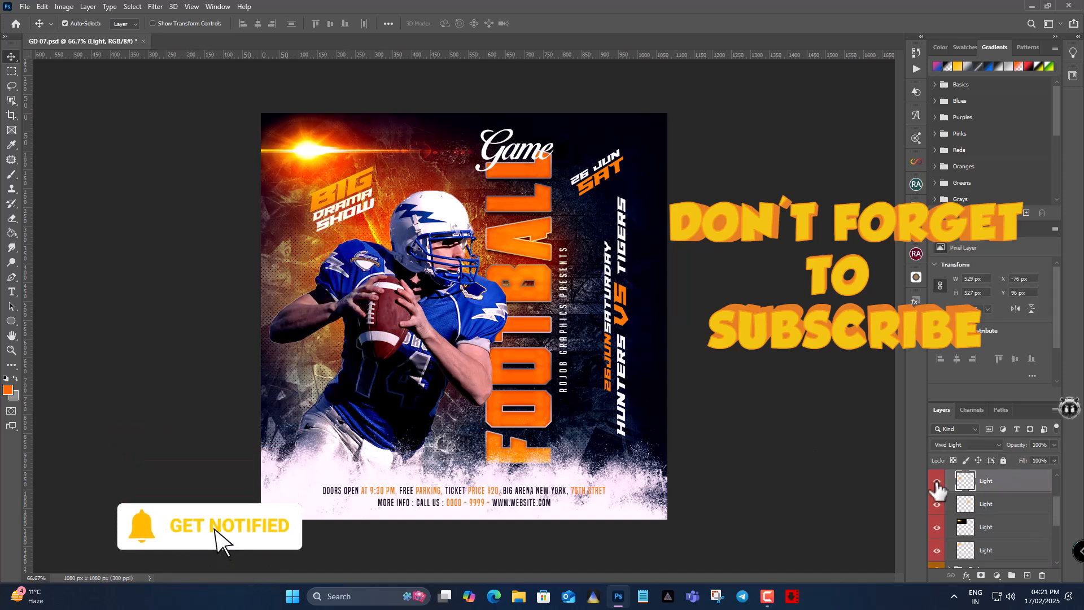
pyautogui.click(937, 506)
pyautogui.click(937, 507)
pyautogui.click(938, 552)
pyautogui.click(938, 552)
pyautogui.scroll(3, 1011, 564)
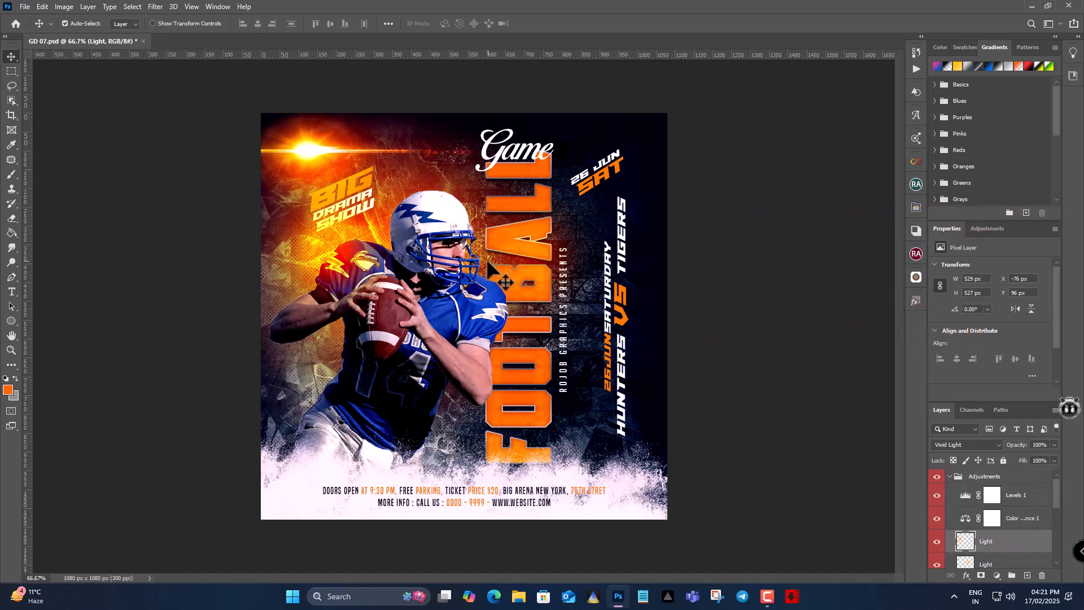
# - Select the Light layer in the Background group, check its effect by toggling visibility, and set its opacity to 78%
pyautogui.click(988, 563)
pyautogui.click(323, 373)
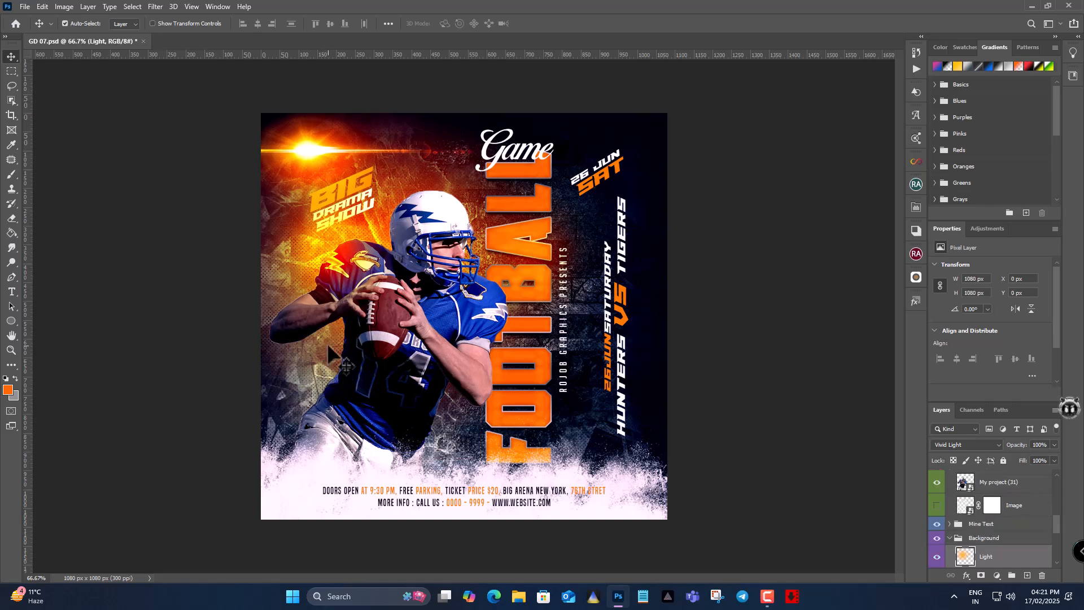
pyautogui.scroll(-1, 982, 547)
pyautogui.click(936, 514)
pyautogui.click(937, 515)
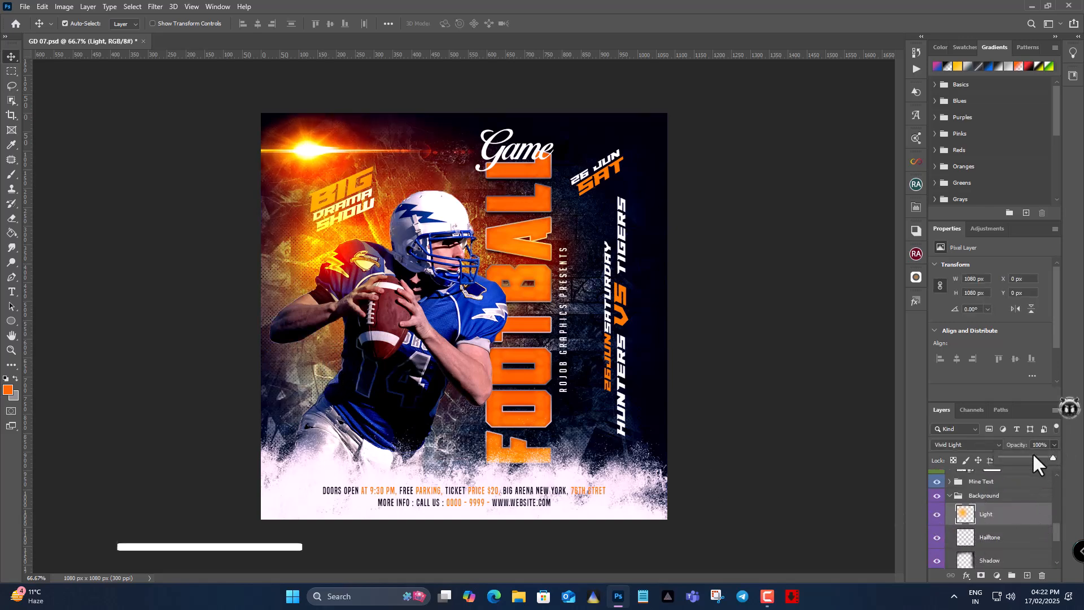
pyautogui.click(1028, 456)
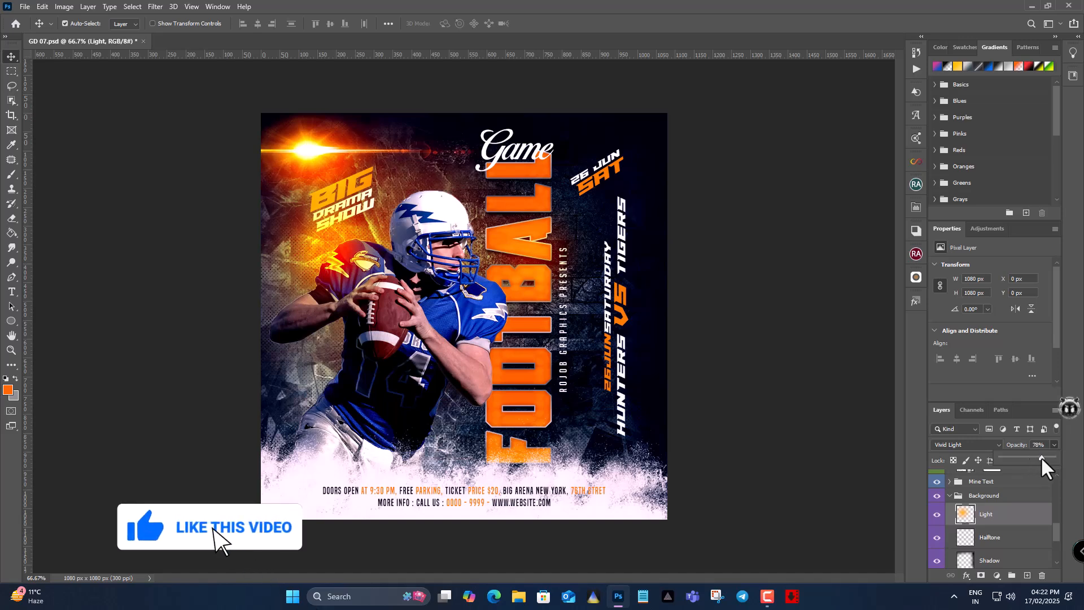
pyautogui.moveTo(1041, 457); pyautogui.dragTo(1041, 457)
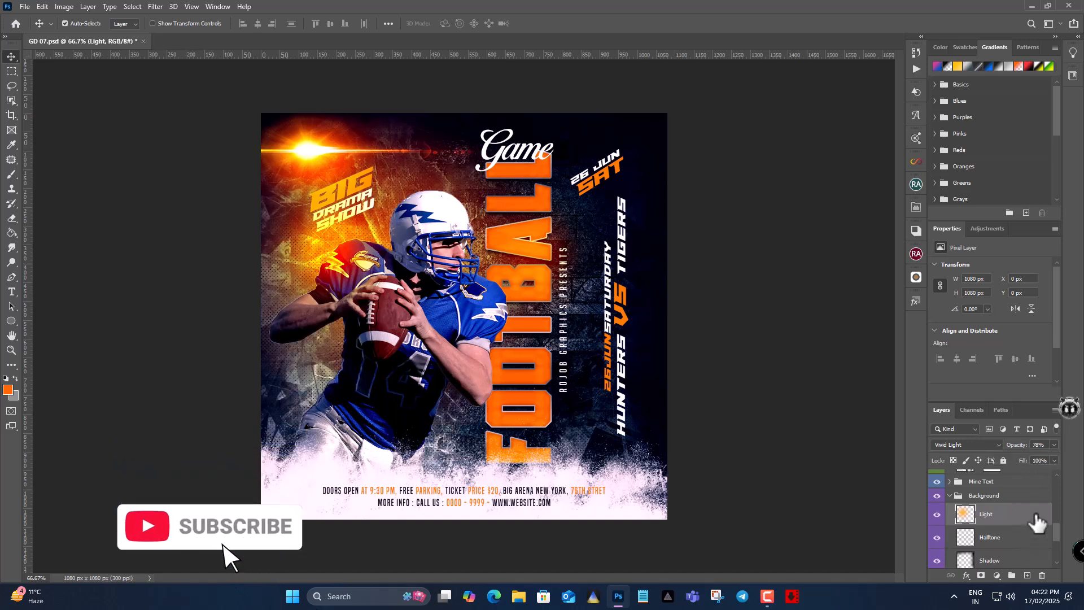
# - Add a Color Overlay to the My project (31) layer using the FOOTBALL text's orange ff6c00, blend mode Color and 27% opacity
pyautogui.scroll(3, 1037, 523)
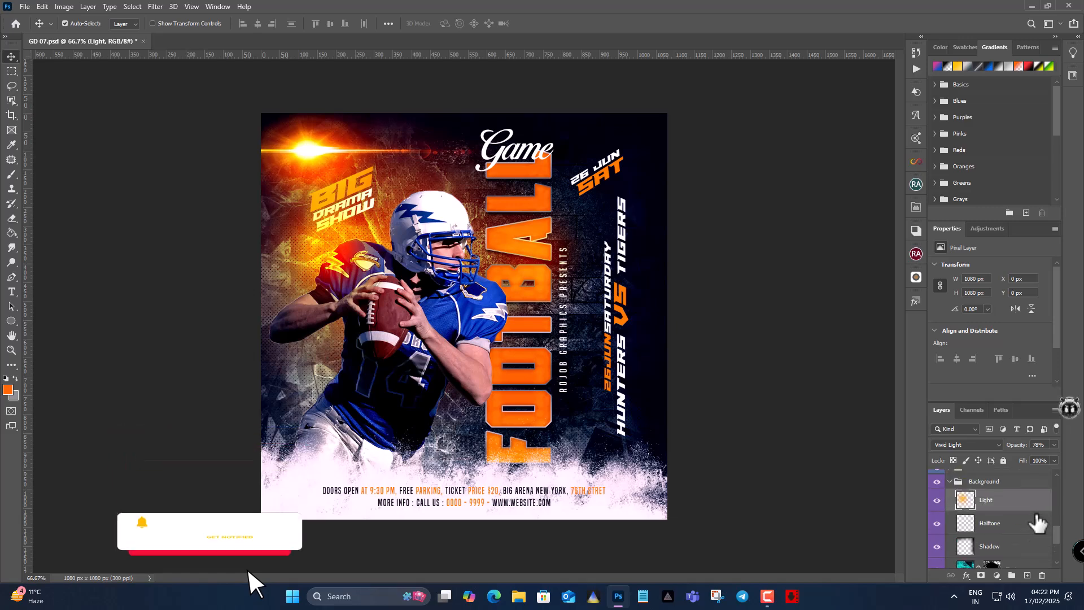
pyautogui.click(1030, 528)
pyautogui.click(967, 575)
pyautogui.click(998, 467)
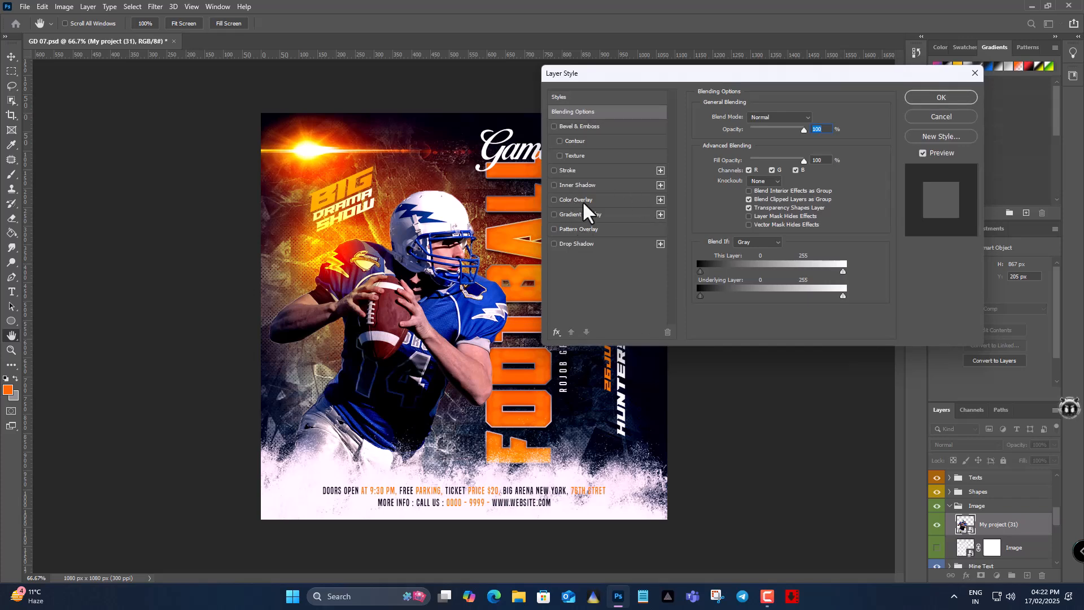
pyautogui.click(581, 200)
pyautogui.moveTo(714, 73); pyautogui.dragTo(834, 63)
pyautogui.click(935, 109)
pyautogui.click(524, 207)
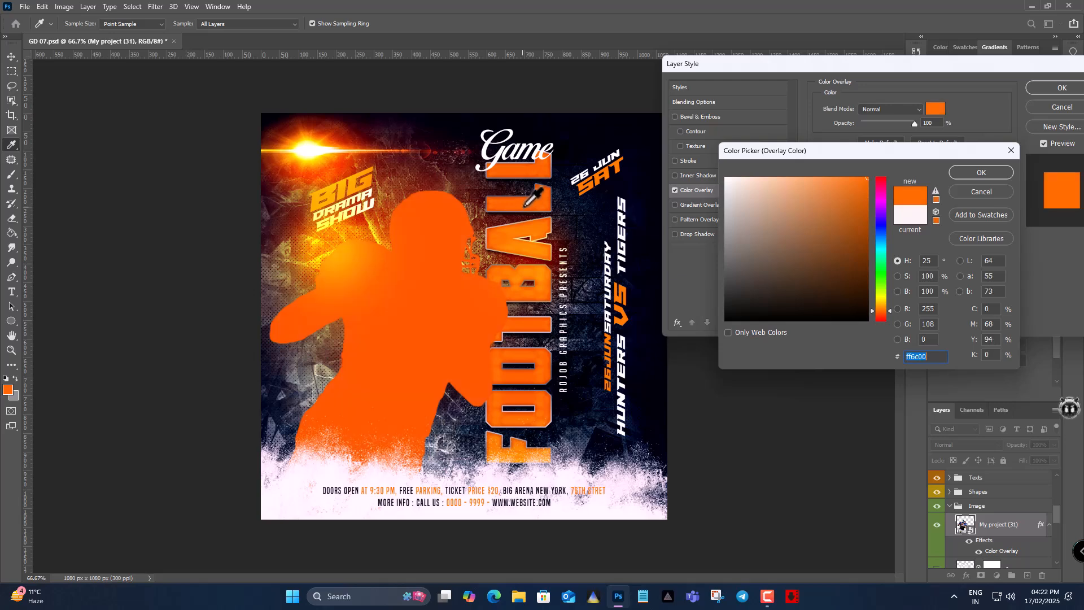
pyautogui.click(982, 173)
pyautogui.click(892, 109)
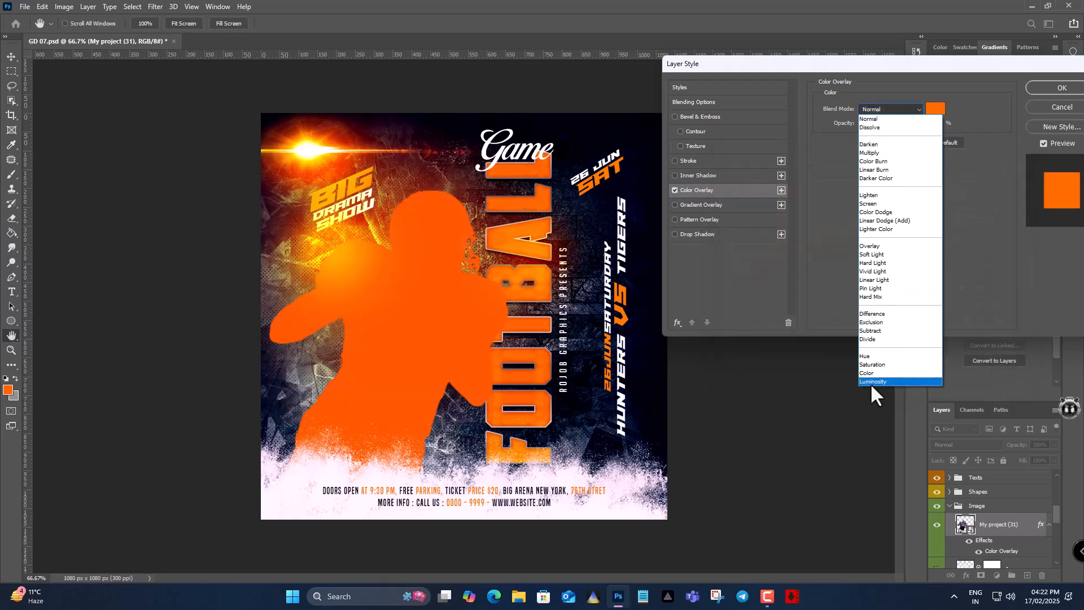
pyautogui.click(871, 375)
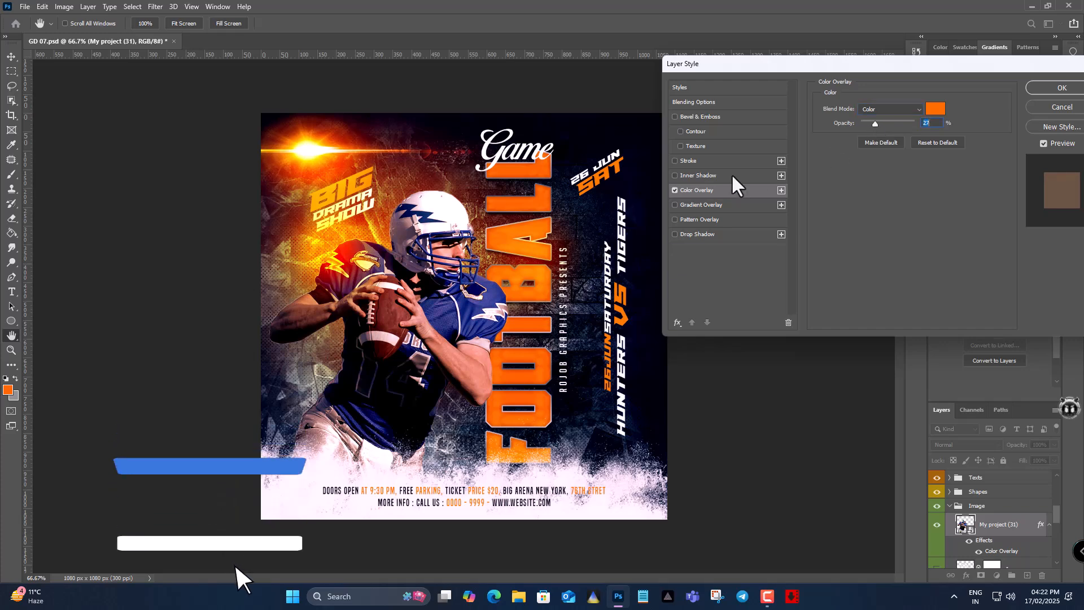
# - Add an Inner Shadow to the My project (31) layer in bright red with blend mode Color
pyautogui.click(697, 175)
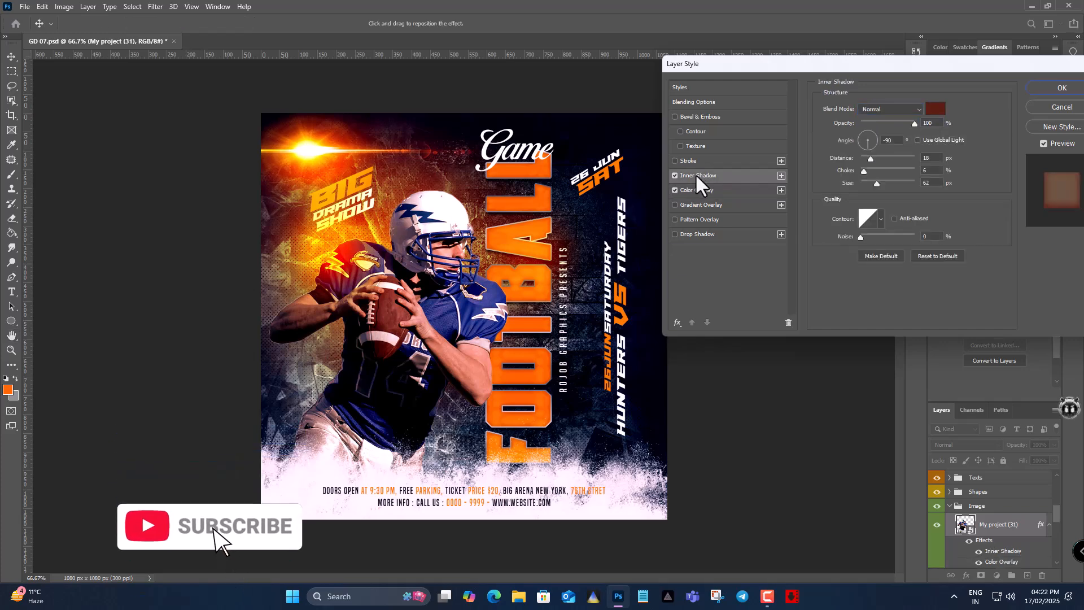
pyautogui.click(936, 109)
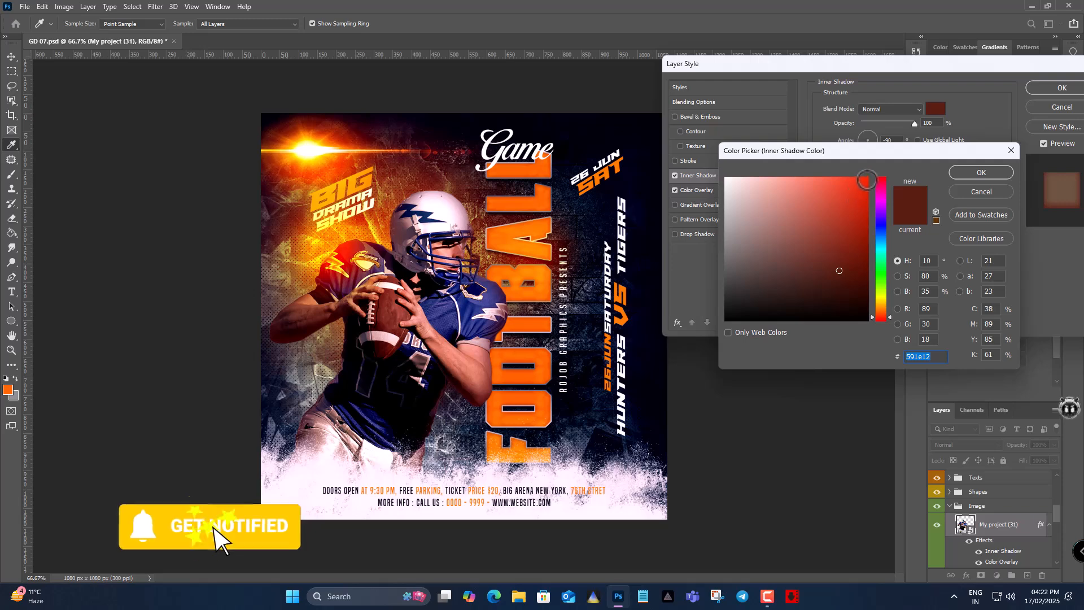
pyautogui.click(867, 179)
pyautogui.click(981, 172)
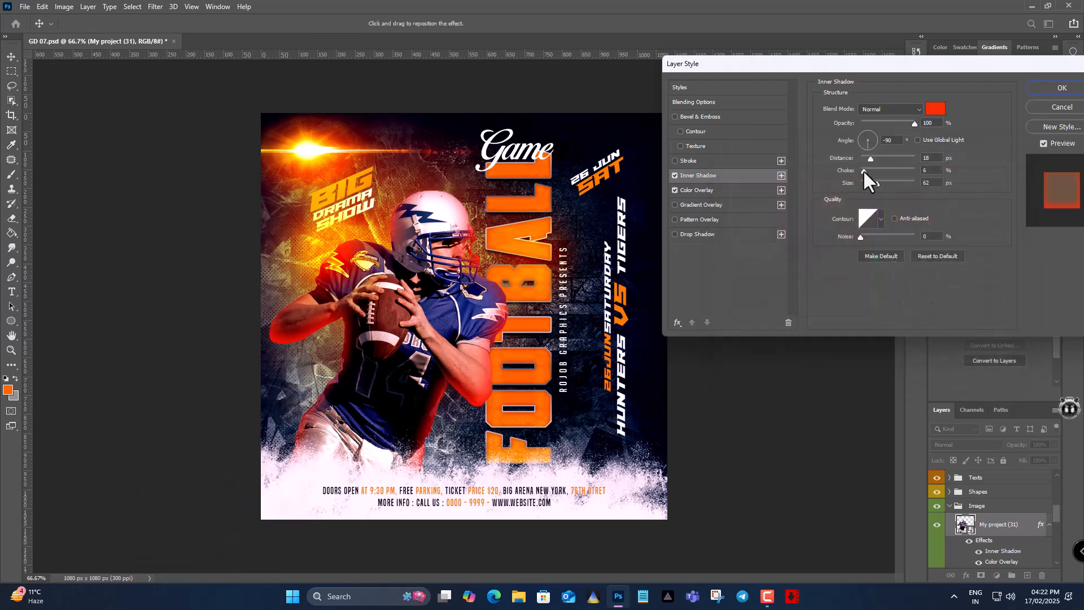
pyautogui.click(898, 111)
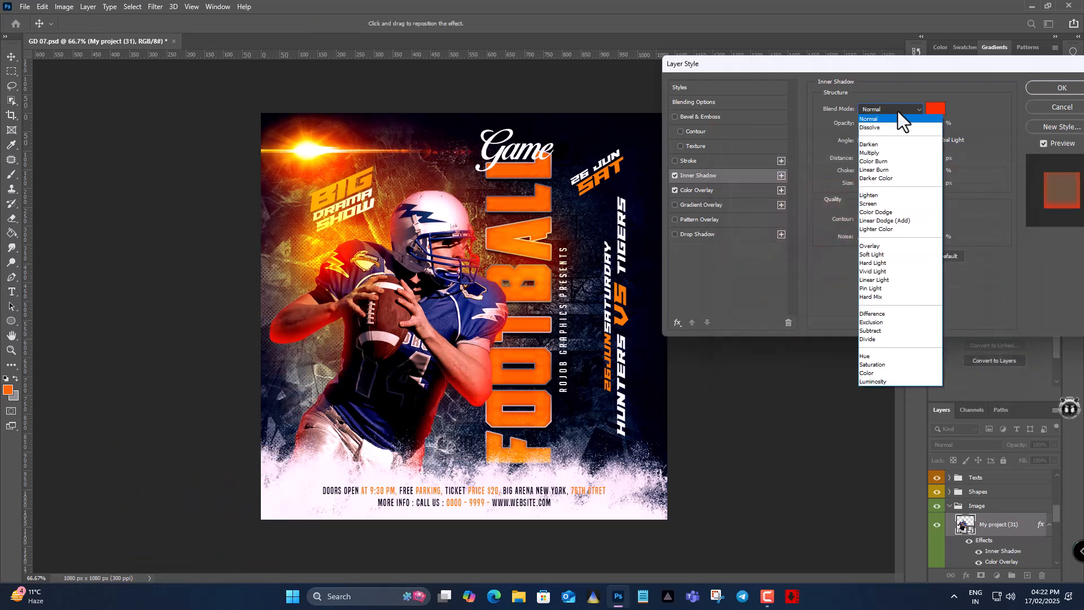
pyautogui.click(866, 374)
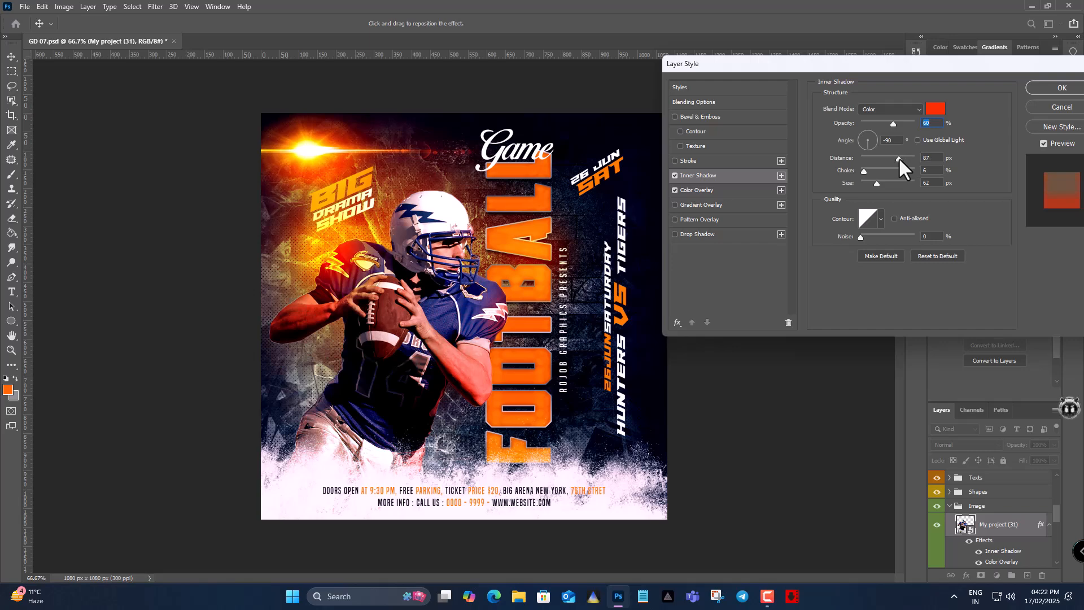
# - Set the player's Inner Shadow to 65% opacity, 59 px distance and 76 px size, and apply the style
pyautogui.moveTo(895, 158); pyautogui.dragTo(878, 184)
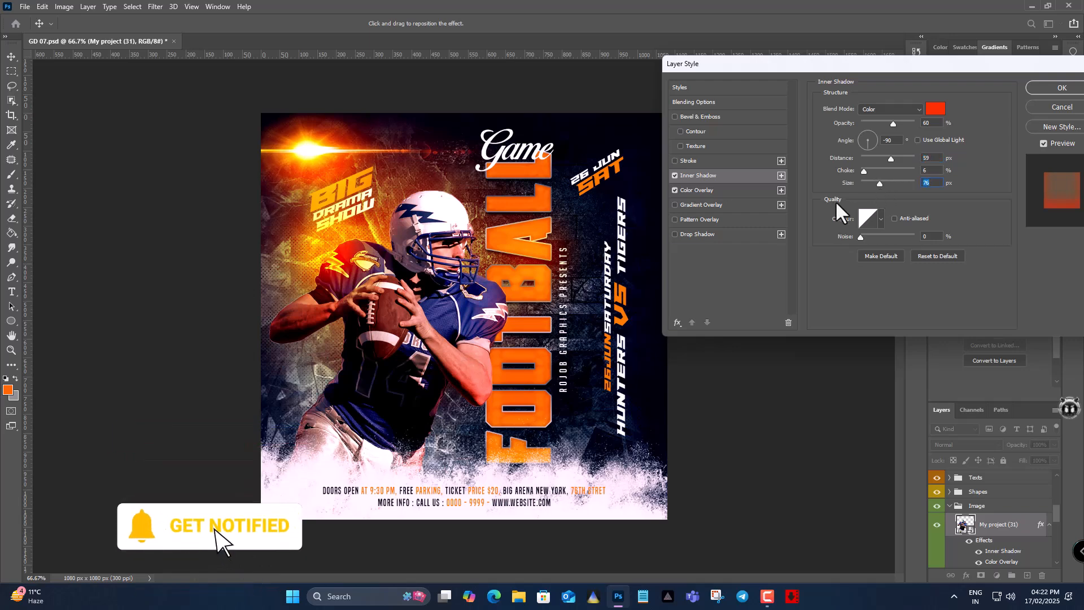
pyautogui.moveTo(887, 121); pyautogui.dragTo(879, 119)
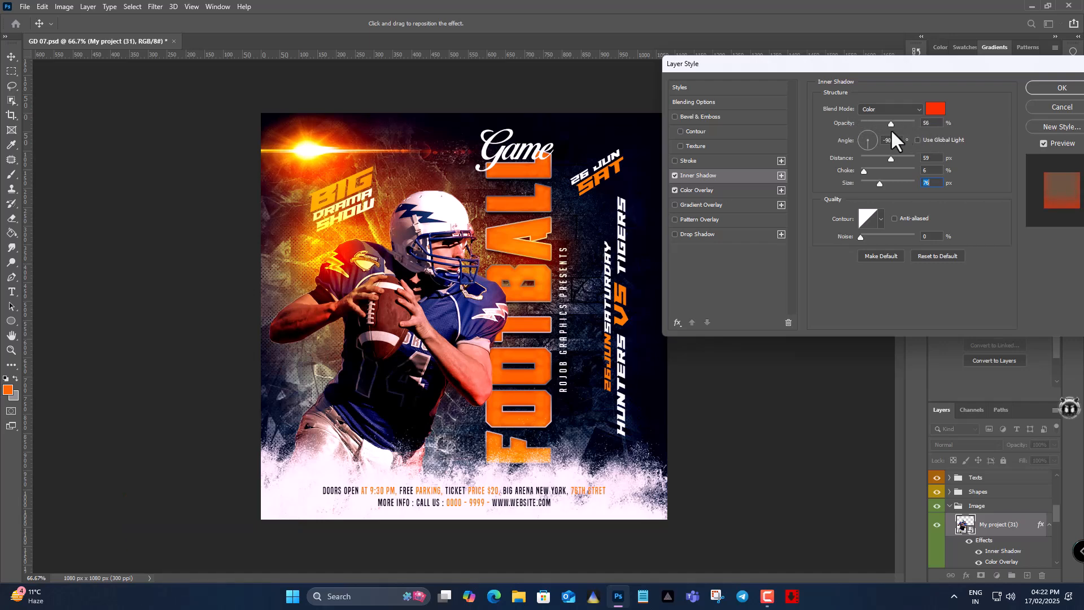
pyautogui.click(896, 127)
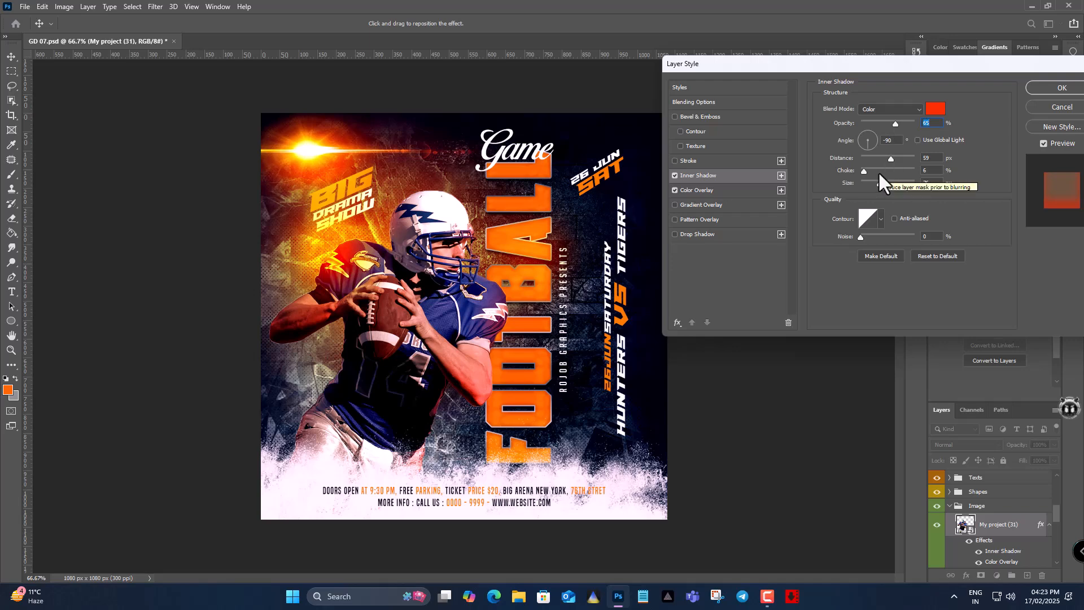
pyautogui.moveTo(963, 64); pyautogui.dragTo(730, 65)
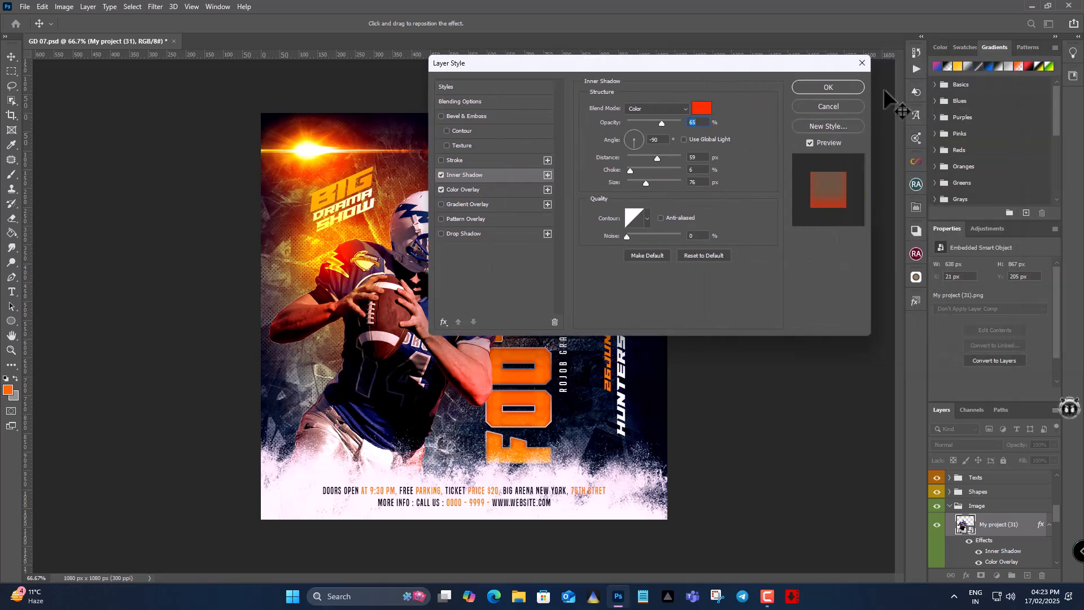
pyautogui.click(846, 86)
# - Add a Multiply Drop Shadow to the My project (31) layer and set its color to black 000000
pyautogui.scroll(-2, 1000, 508)
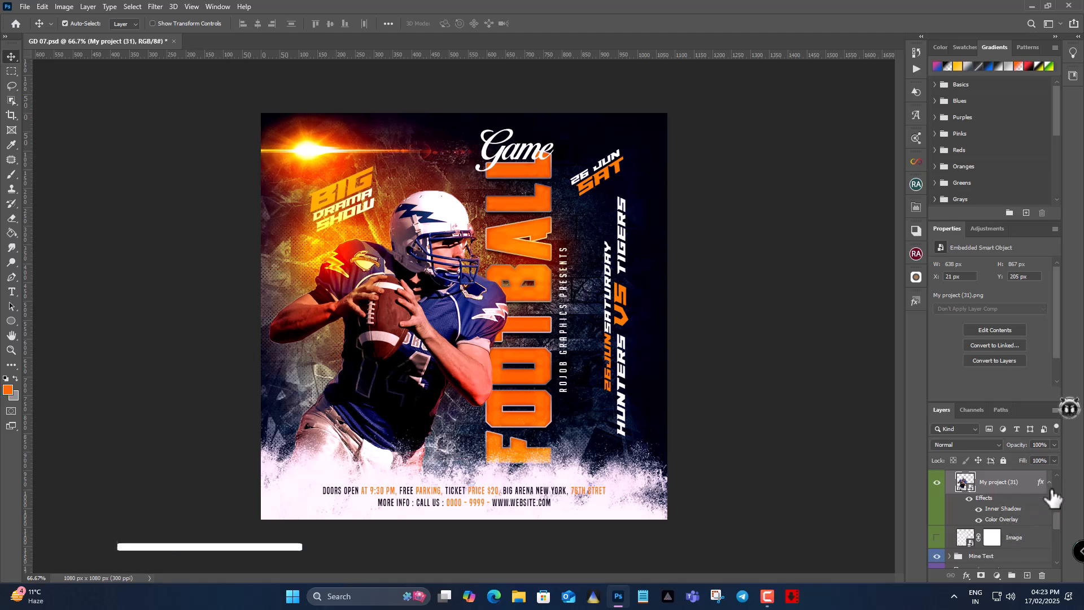
pyautogui.doubleClick(982, 500)
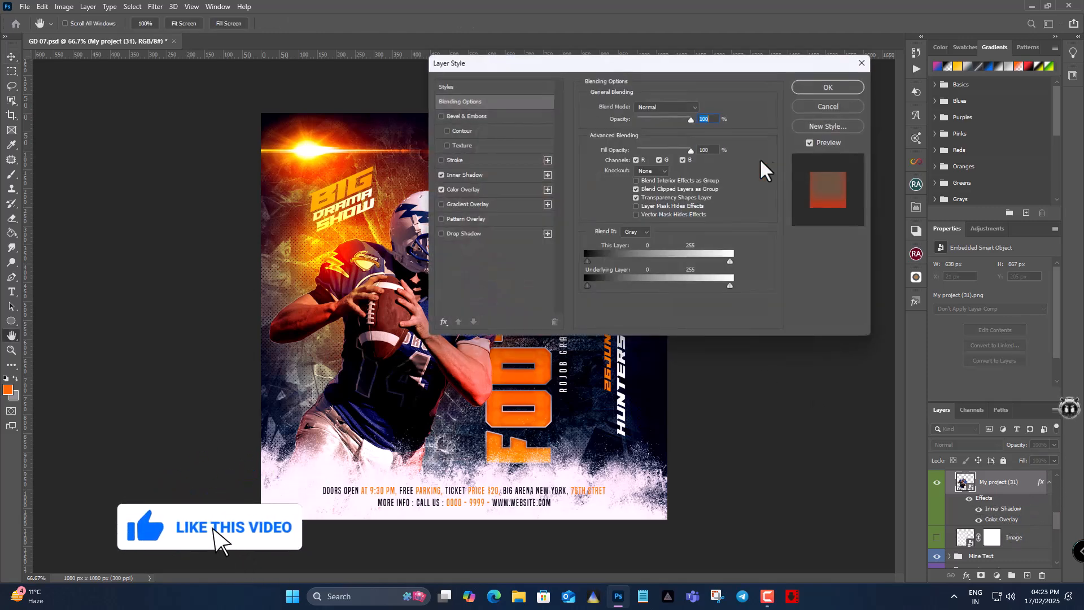
pyautogui.click(466, 233)
pyautogui.moveTo(552, 75); pyautogui.dragTo(734, 67)
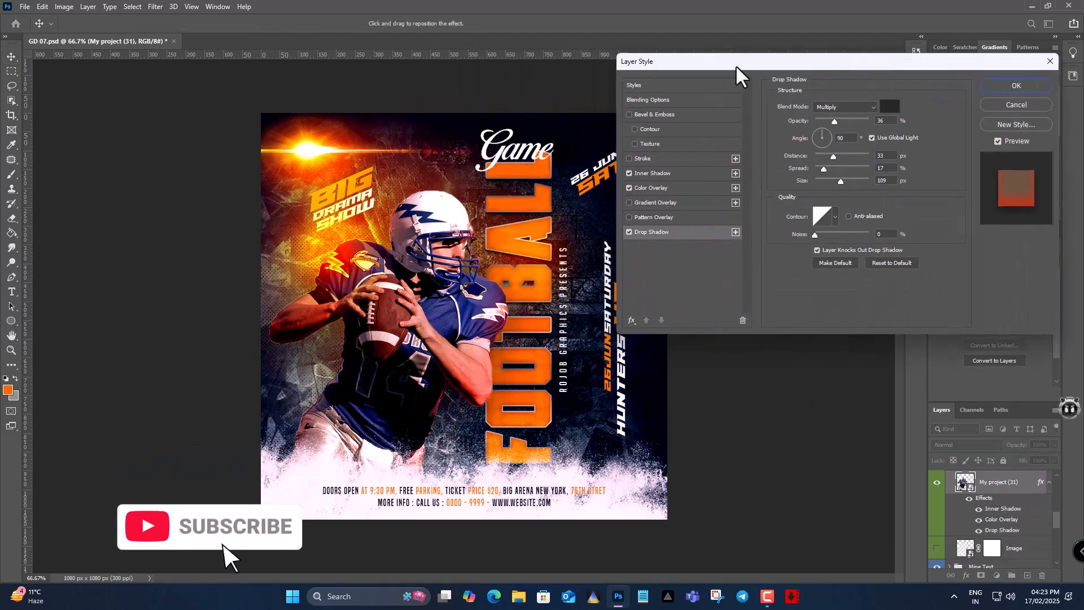
pyautogui.click(882, 106)
pyautogui.write('000000')
pyautogui.click(981, 172)
# - Set the player's Drop Shadow to 61% opacity, reposition it to a 145° angle and 64 px distance, and apply it
pyautogui.moveTo(839, 120)
pyautogui.mouseDown()
pyautogui.moveTo(858, 120)
pyautogui.moveTo(850, 120)
pyautogui.mouseUp()
pyautogui.moveTo(473, 350); pyautogui.dragTo(475, 332)
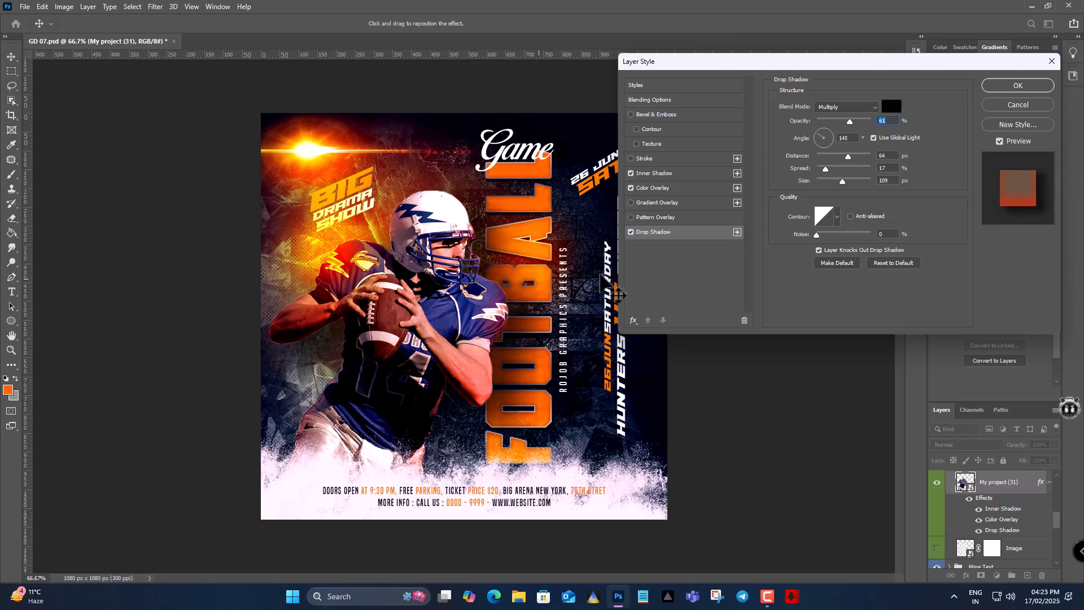
pyautogui.click(1012, 87)
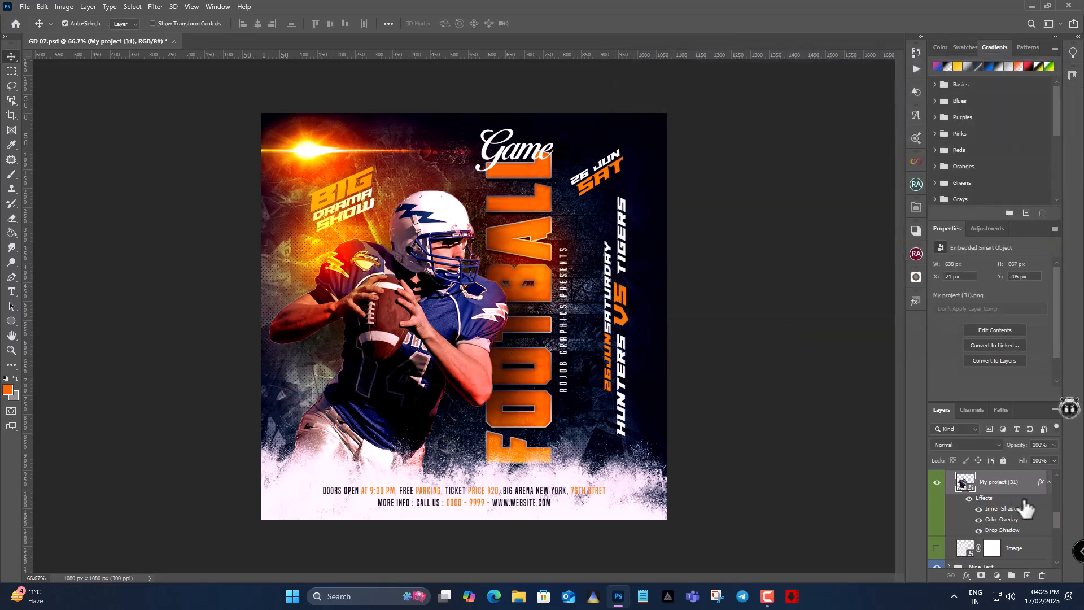
# - Apply a Levels adjustment to the My project (31) layer with the black input level at 19
pyautogui.click(64, 7)
pyautogui.moveTo(72, 37)
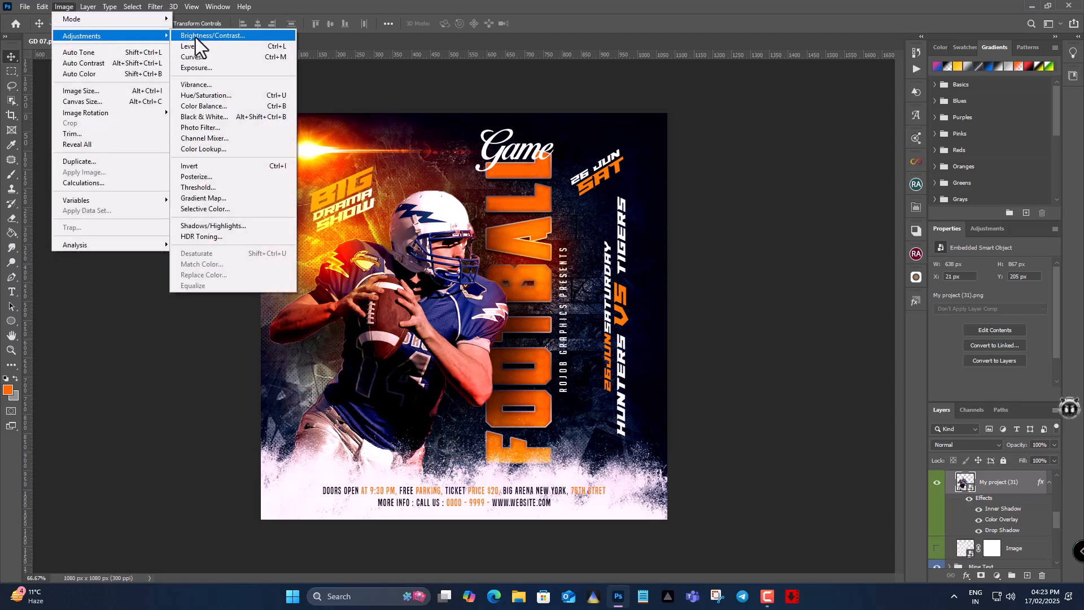
pyautogui.click(249, 46)
pyautogui.moveTo(503, 113); pyautogui.dragTo(745, 96)
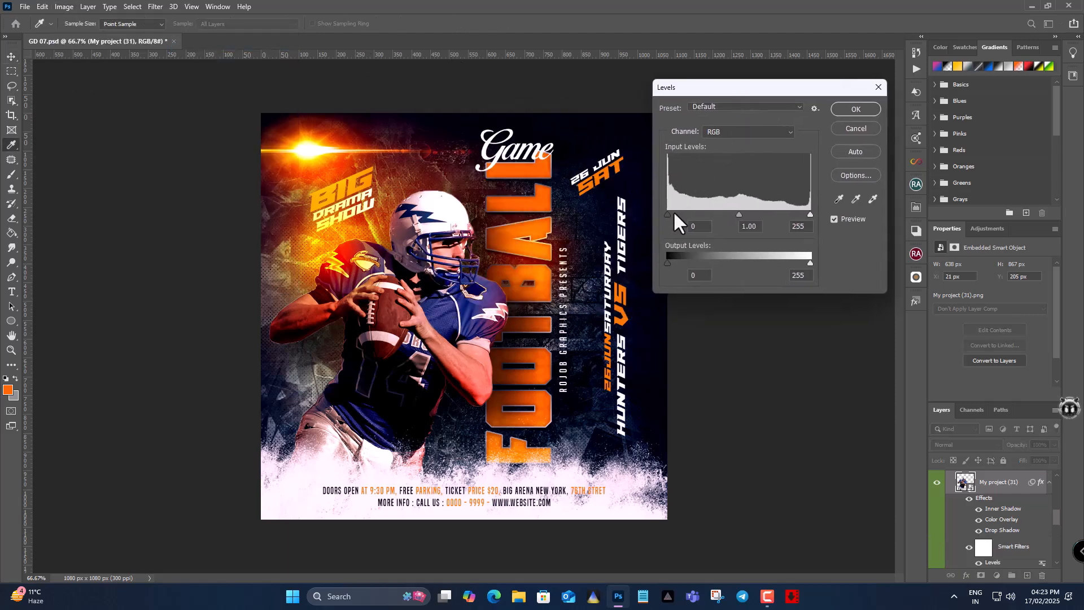
pyautogui.moveTo(667, 215); pyautogui.dragTo(678, 215)
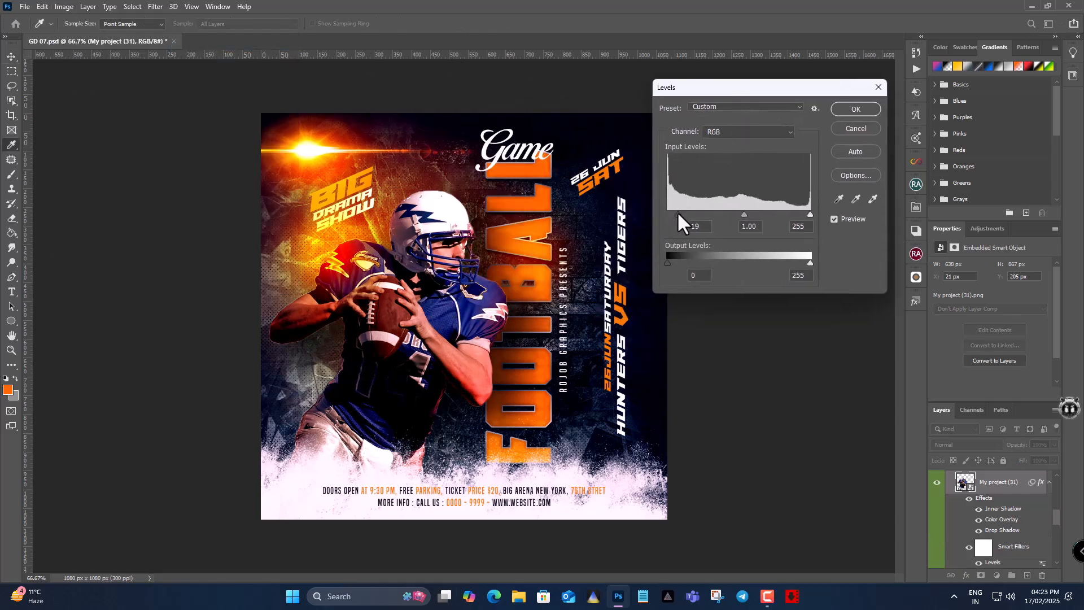
pyautogui.click(855, 107)
# - Add a Color Overlay to the Texture Background layer using blue 0f2681 sampled from the player's jersey, in Color blend mode
pyautogui.scroll(-5, 1002, 537)
pyautogui.scroll(-1, 1004, 556)
pyautogui.click(988, 558)
pyautogui.click(967, 576)
pyautogui.click(994, 472)
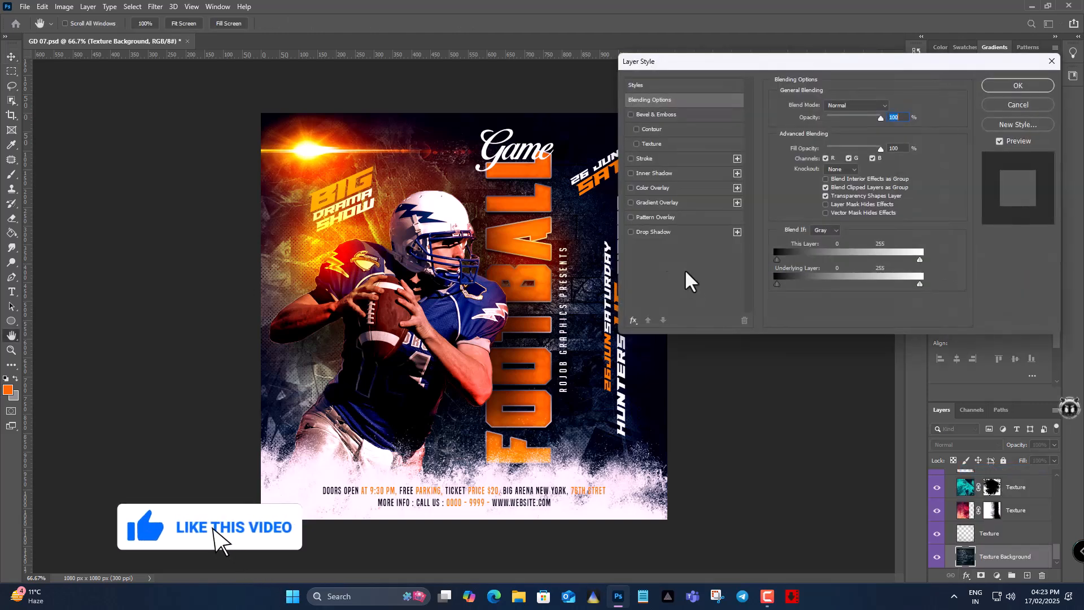
pyautogui.click(652, 188)
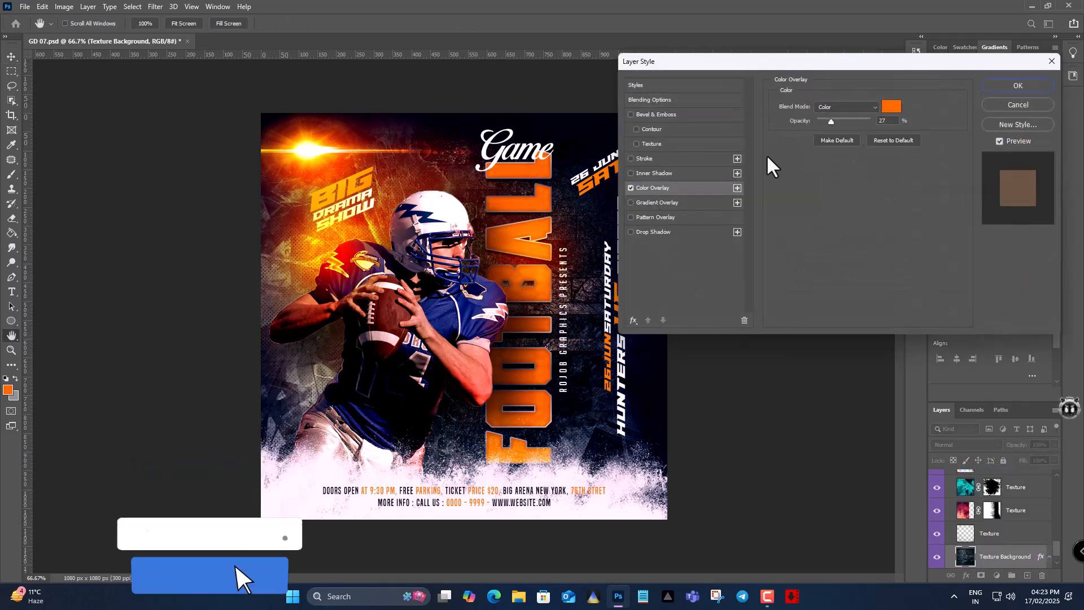
pyautogui.click(891, 108)
pyautogui.click(475, 304)
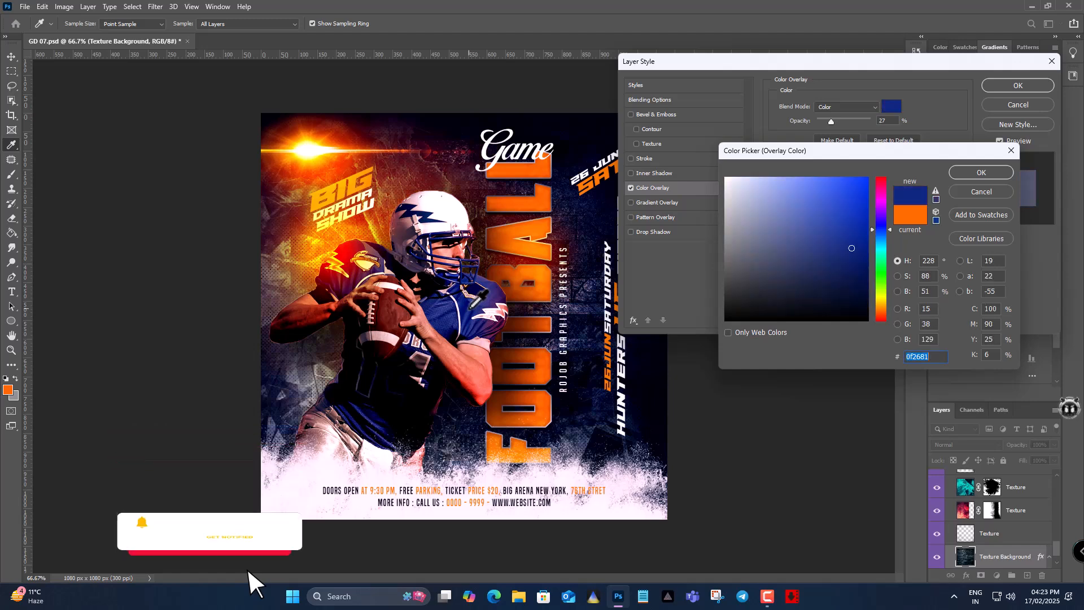
pyautogui.click(972, 171)
# - Set the Texture Background overlay's opacity to 75%, compare the flyer with and without it, and apply the style
pyautogui.moveTo(830, 121); pyautogui.dragTo(857, 120)
pyautogui.moveTo(837, 63); pyautogui.dragTo(924, 49)
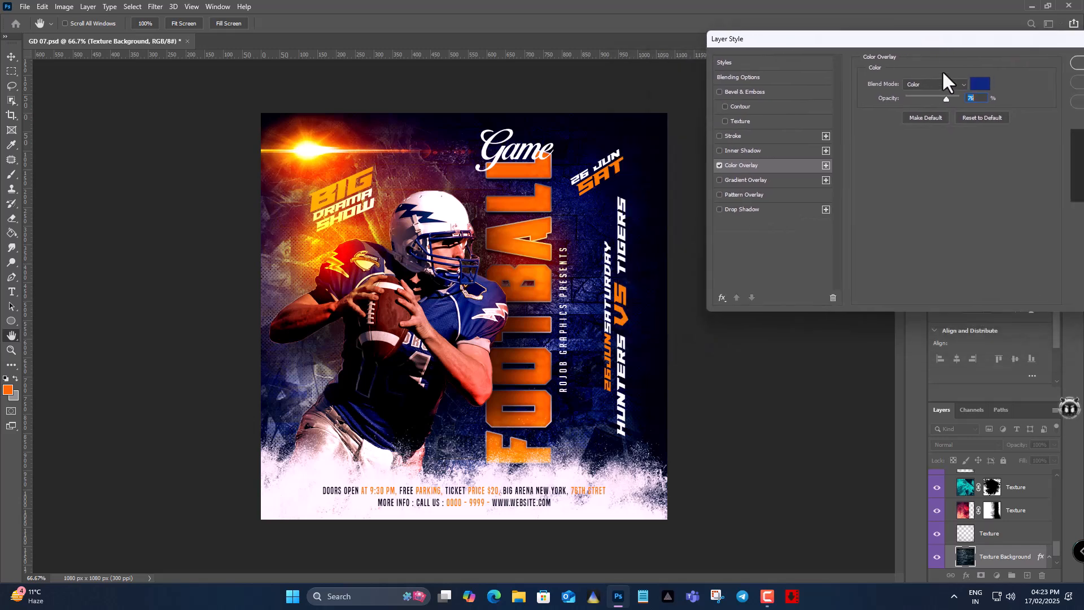
pyautogui.click(935, 99)
pyautogui.click(719, 166)
pyautogui.click(719, 166)
pyautogui.moveTo(963, 41); pyautogui.dragTo(851, 42)
pyautogui.click(976, 60)
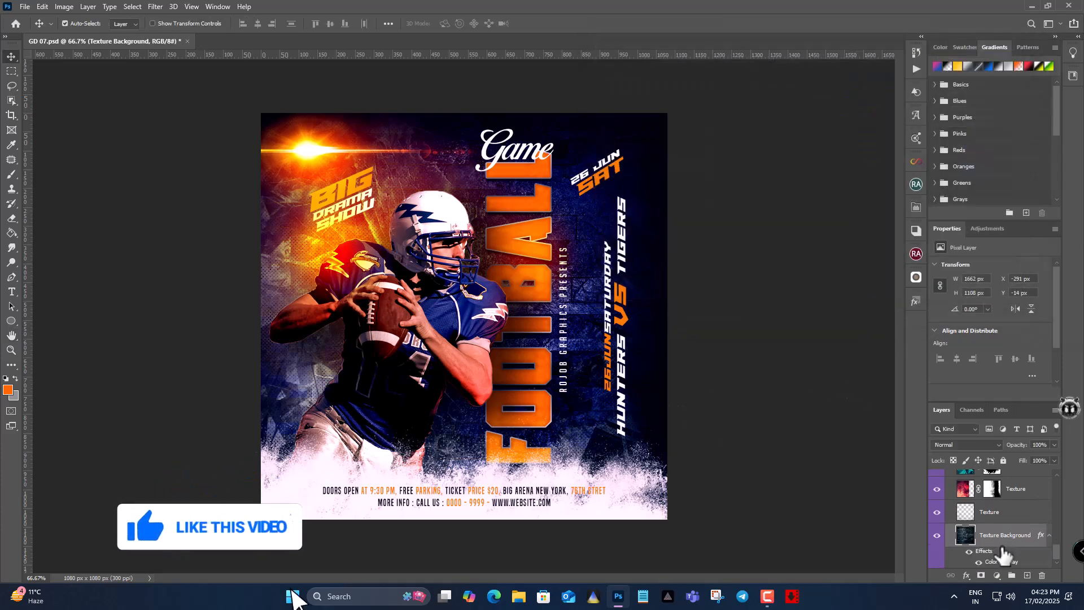
# - Add a Color Overlay to the Shape layer in the Shapes group and set its blend mode to Multiply
pyautogui.scroll(5, 994, 525)
pyautogui.click(938, 483)
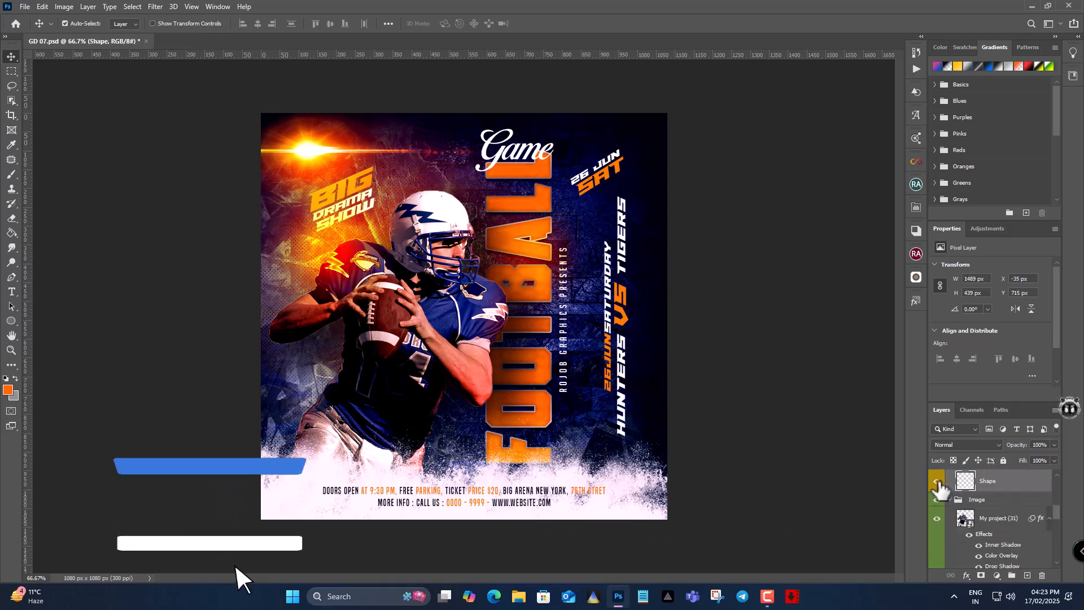
pyautogui.click(967, 576)
pyautogui.click(995, 468)
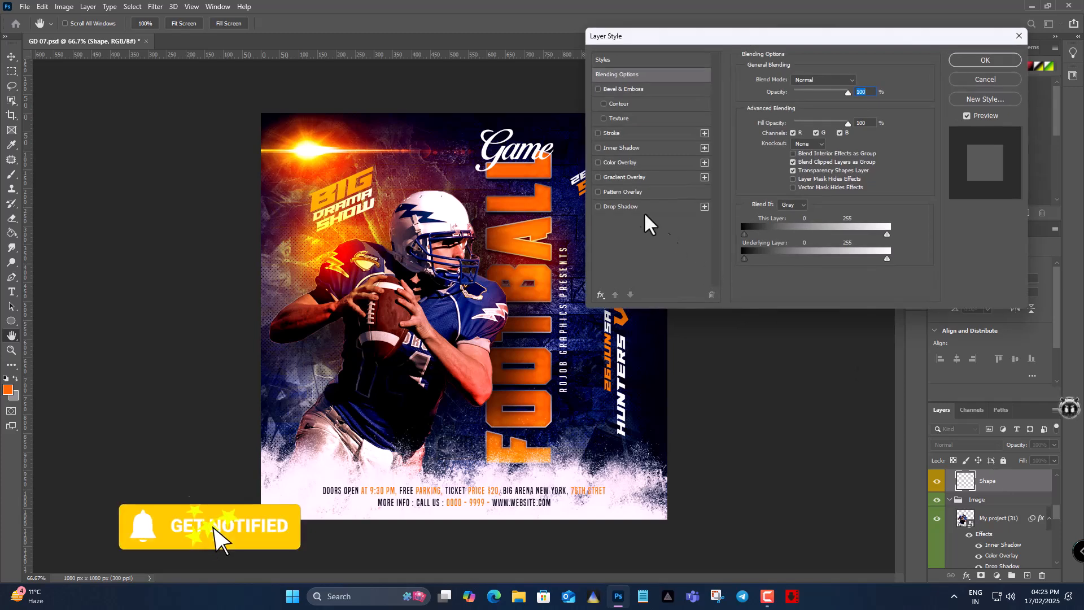
pyautogui.click(620, 163)
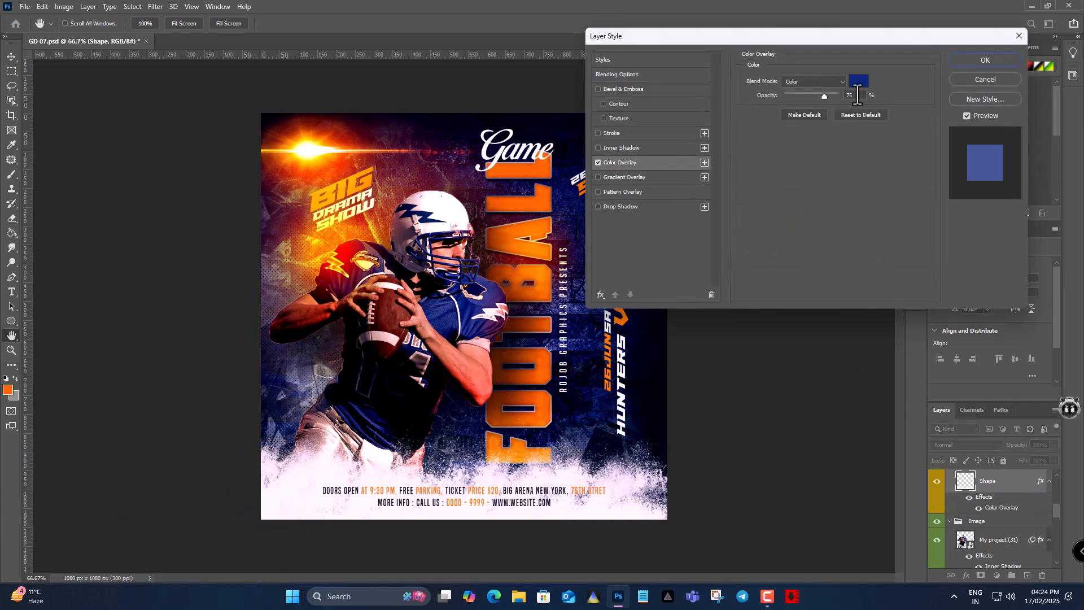
pyautogui.click(828, 83)
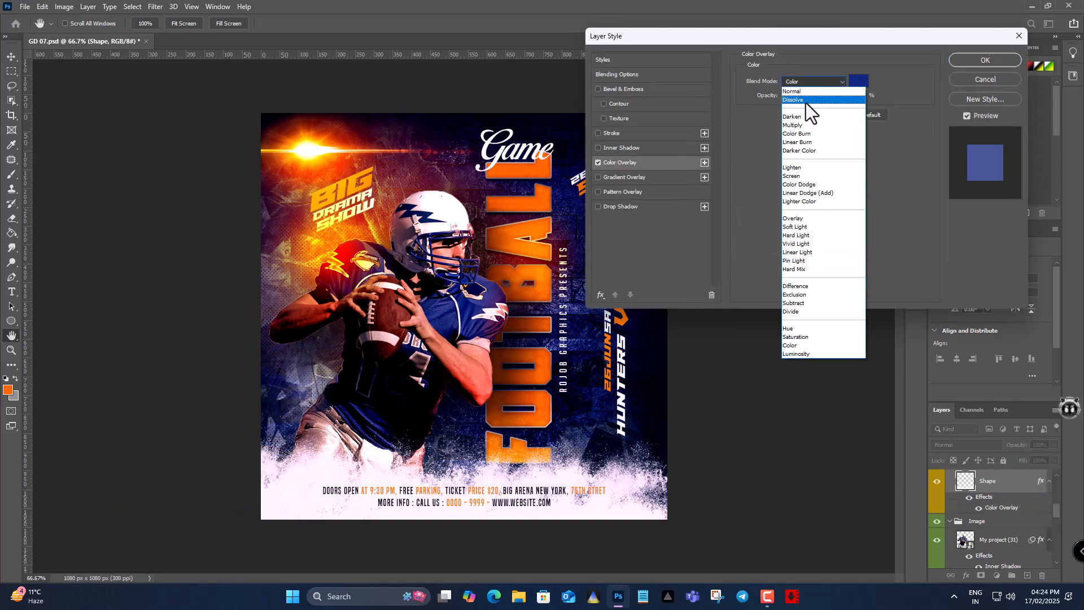
pyautogui.click(803, 125)
# - Try yellow and the FOOTBALL text's orange for the Shape layer's overlay, settle on a yellow-orange, and apply the style
pyautogui.click(858, 81)
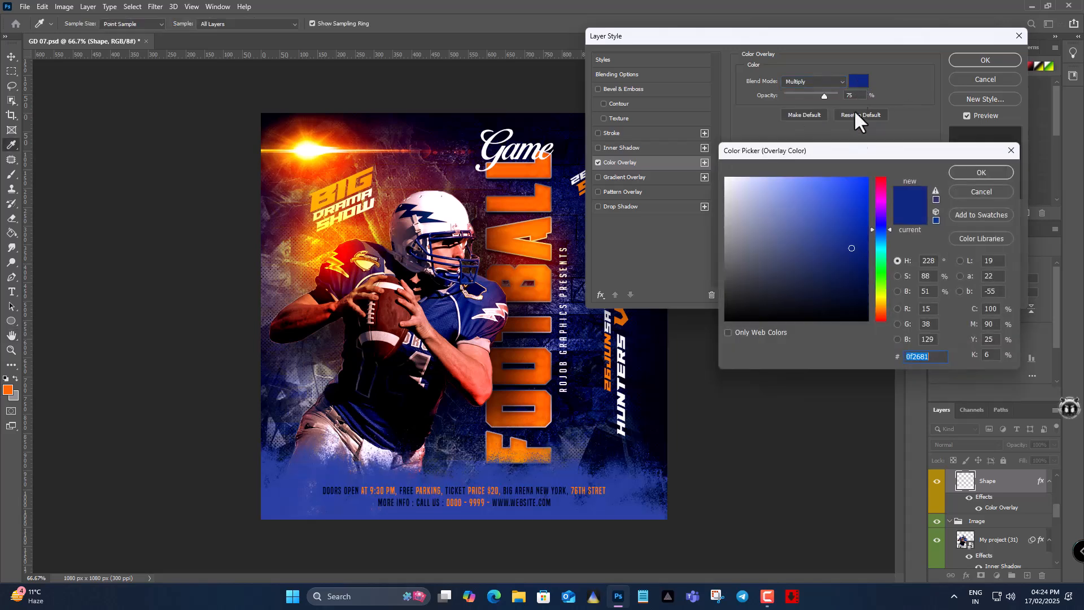
pyautogui.click(862, 181)
pyautogui.moveTo(880, 214); pyautogui.dragTo(879, 300)
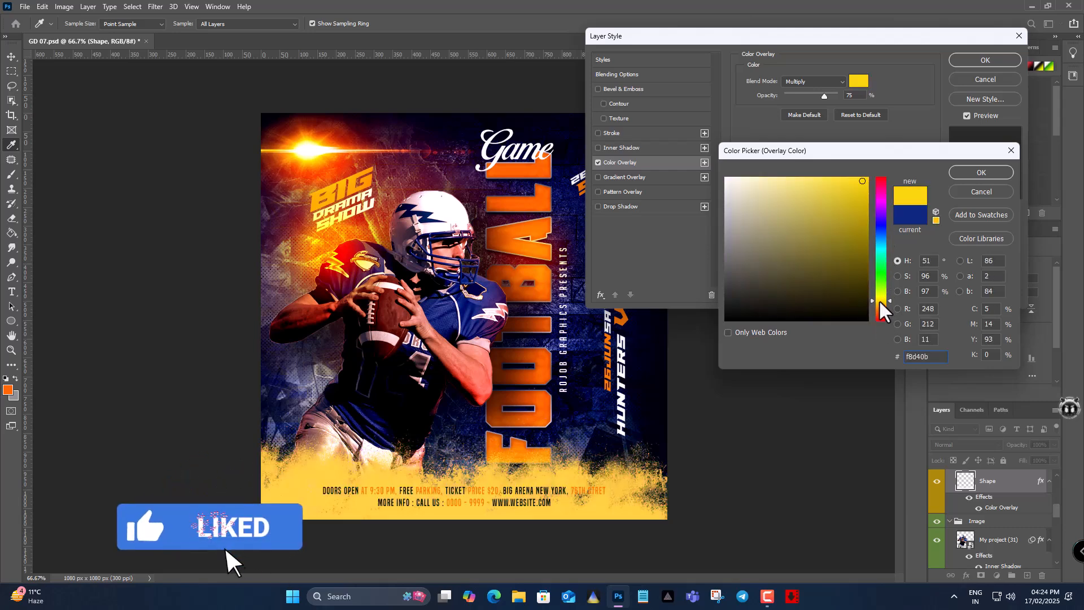
pyautogui.click(545, 286)
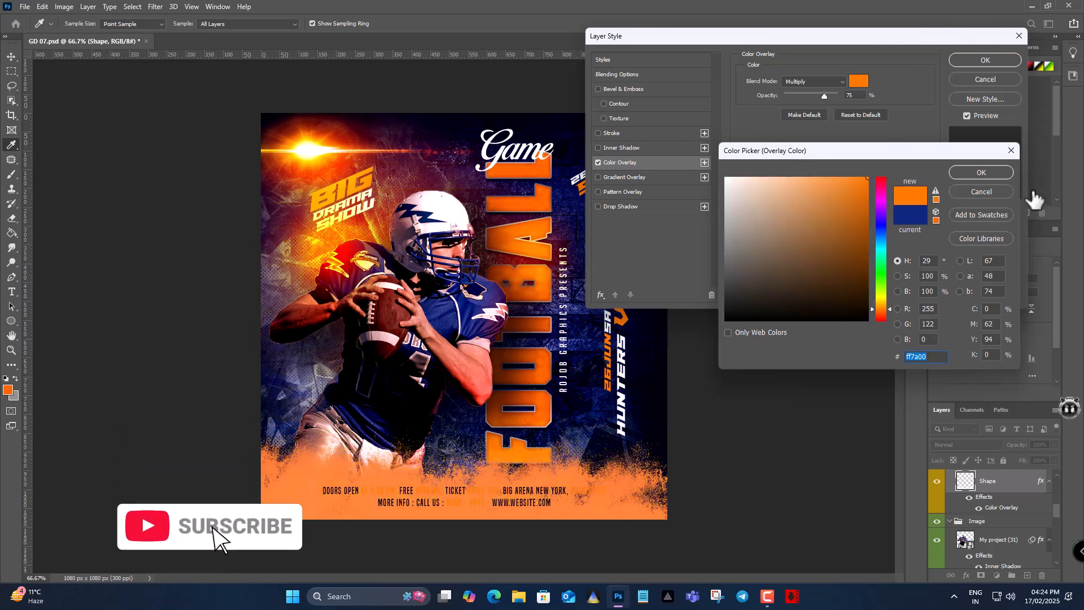
pyautogui.moveTo(877, 302); pyautogui.dragTo(882, 305)
pyautogui.click(997, 170)
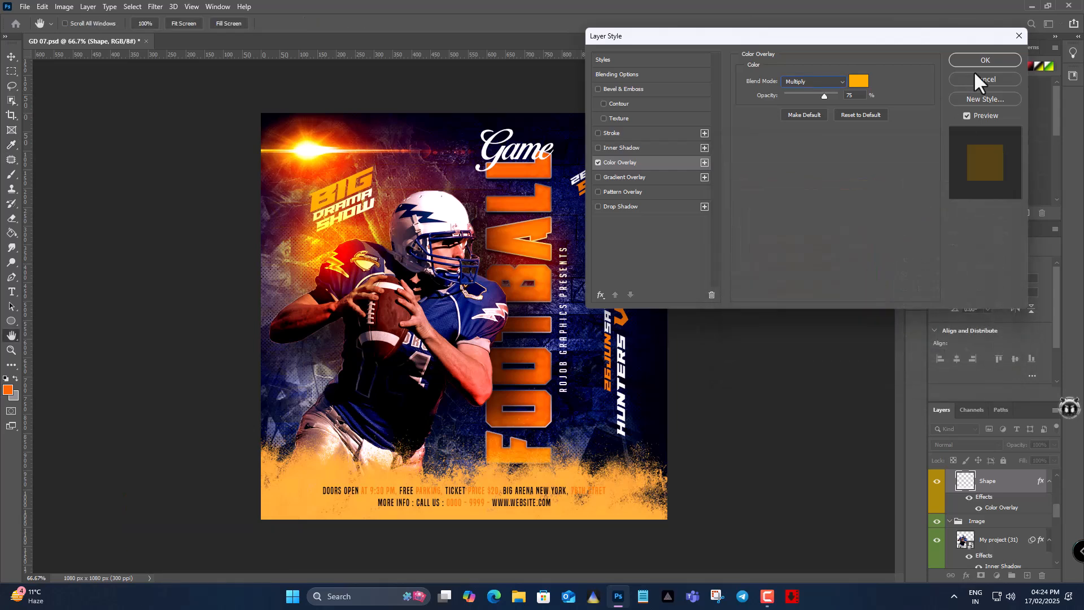
pyautogui.click(1001, 60)
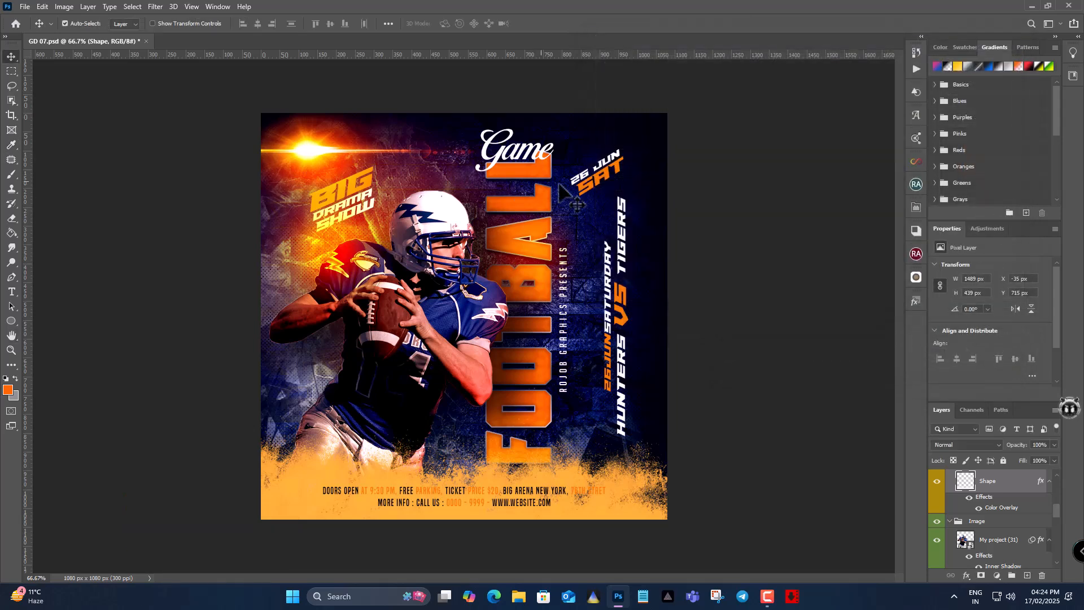
# - Collapse the Adjustments, Shapes and Image layer groups
pyautogui.scroll(10, 983, 511)
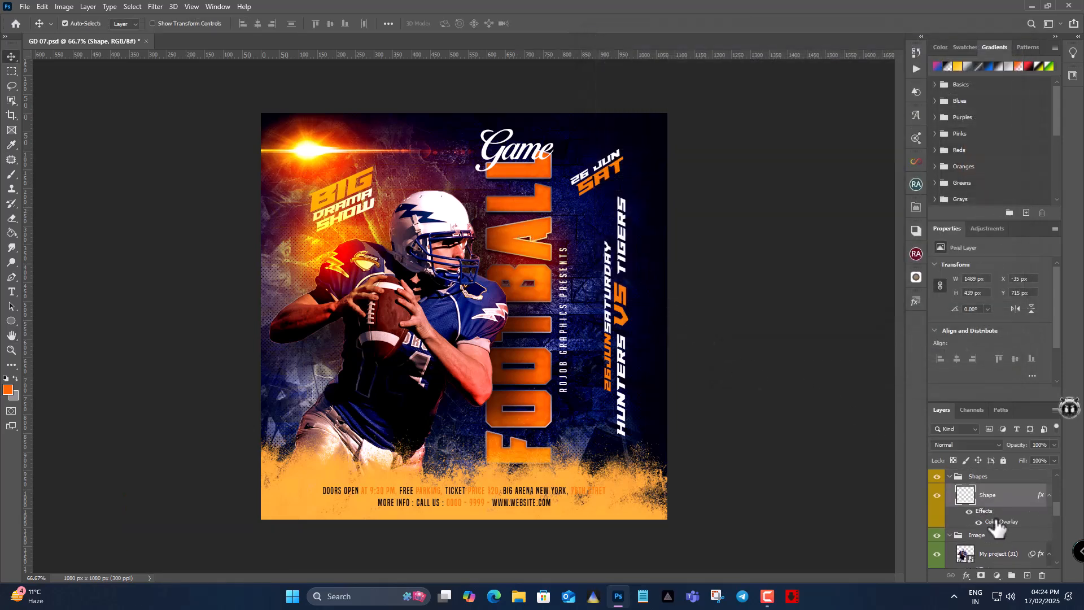
pyautogui.scroll(2, 998, 523)
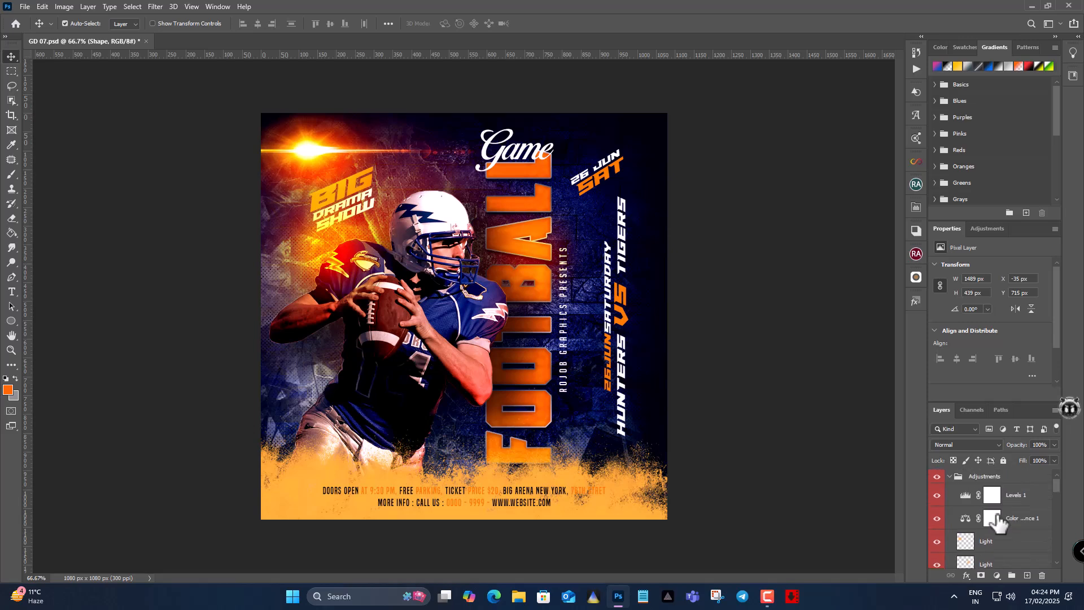
pyautogui.click(952, 476)
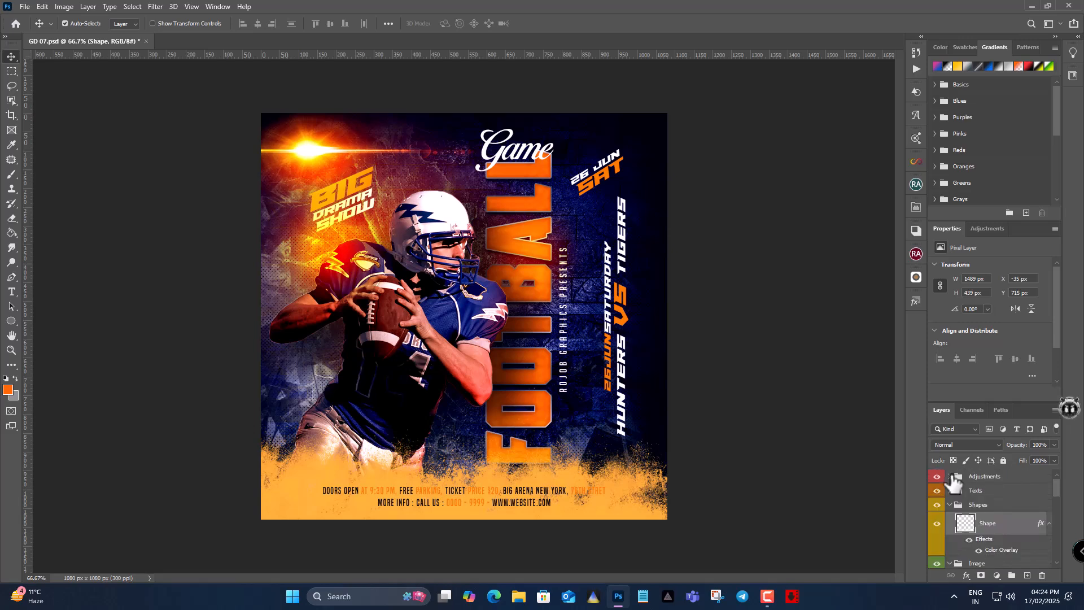
pyautogui.click(951, 505)
pyautogui.click(950, 520)
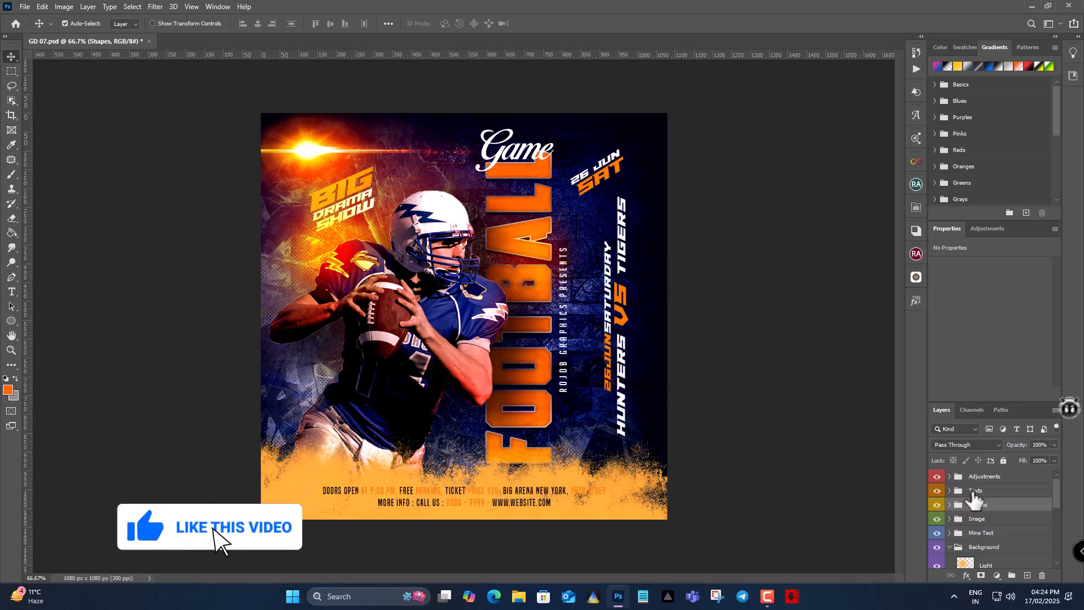
# - Expand the Texts and PRESENTS groups and open the ROJOB GRAPHICS PRESENTS text for editing, then leave it
pyautogui.click(949, 491)
pyautogui.scroll(-1, 994, 508)
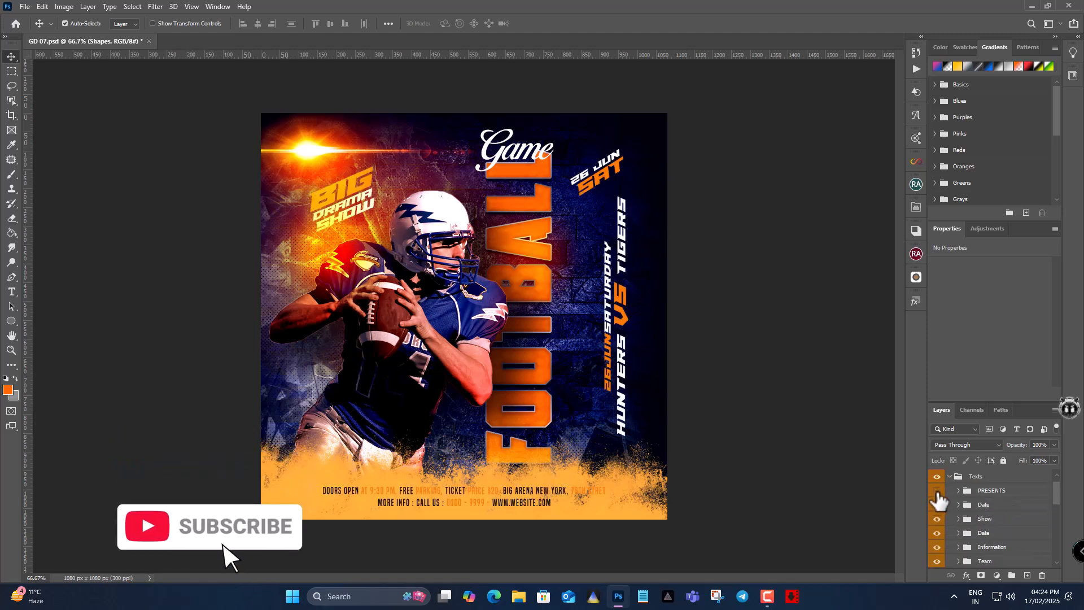
pyautogui.click(958, 491)
pyautogui.click(958, 516)
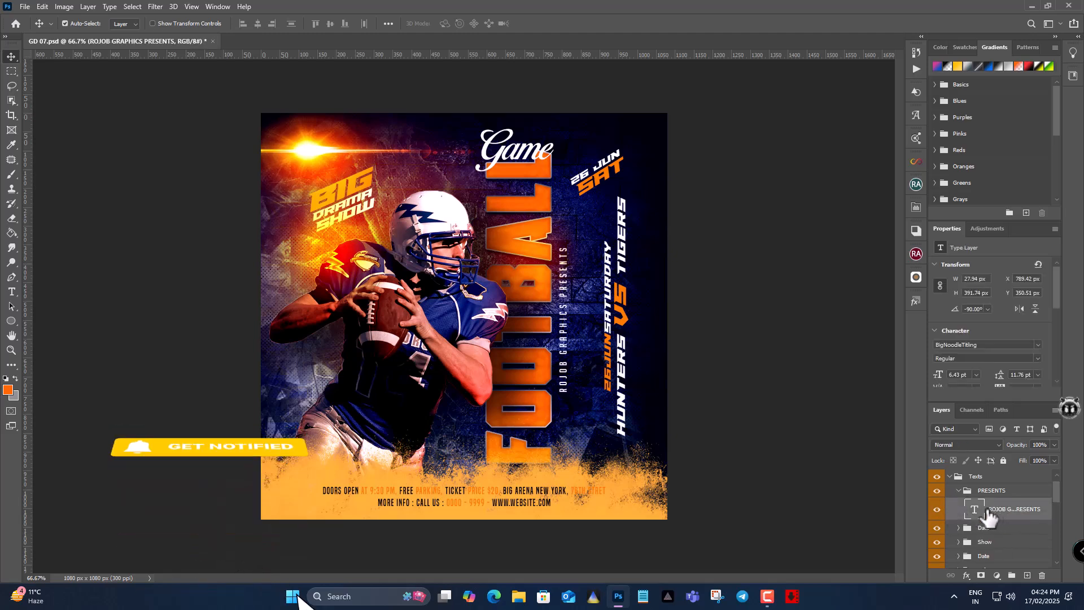
pyautogui.doubleClick(974, 510)
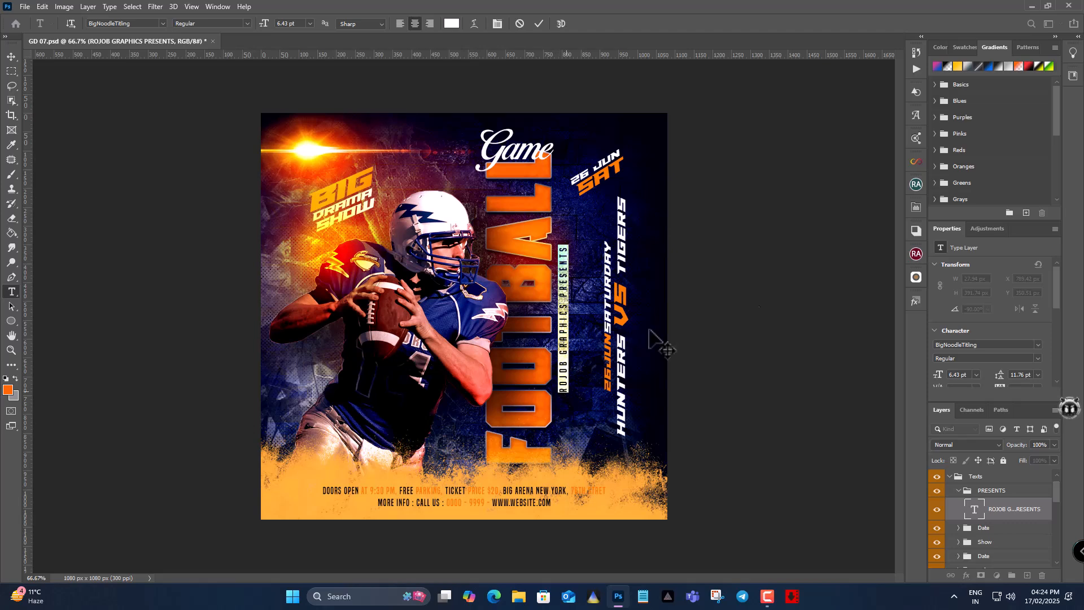
pyautogui.press('Escape')
pyautogui.press('v')
# - Change the SAT text in the upper Date group to SUN
pyautogui.click(981, 529)
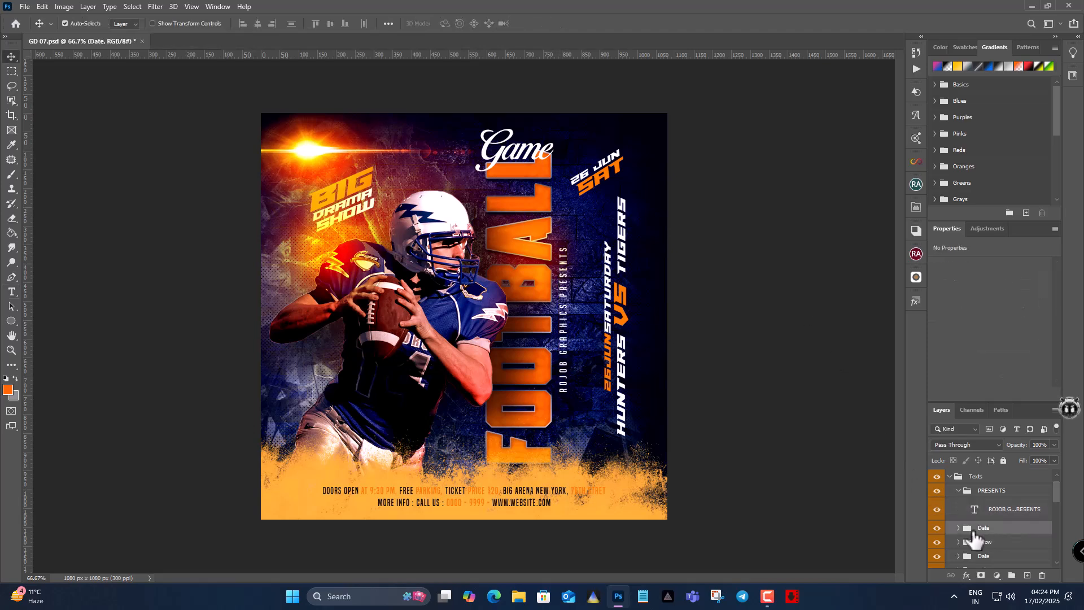
pyautogui.click(937, 528)
pyautogui.scroll(-2, 1005, 532)
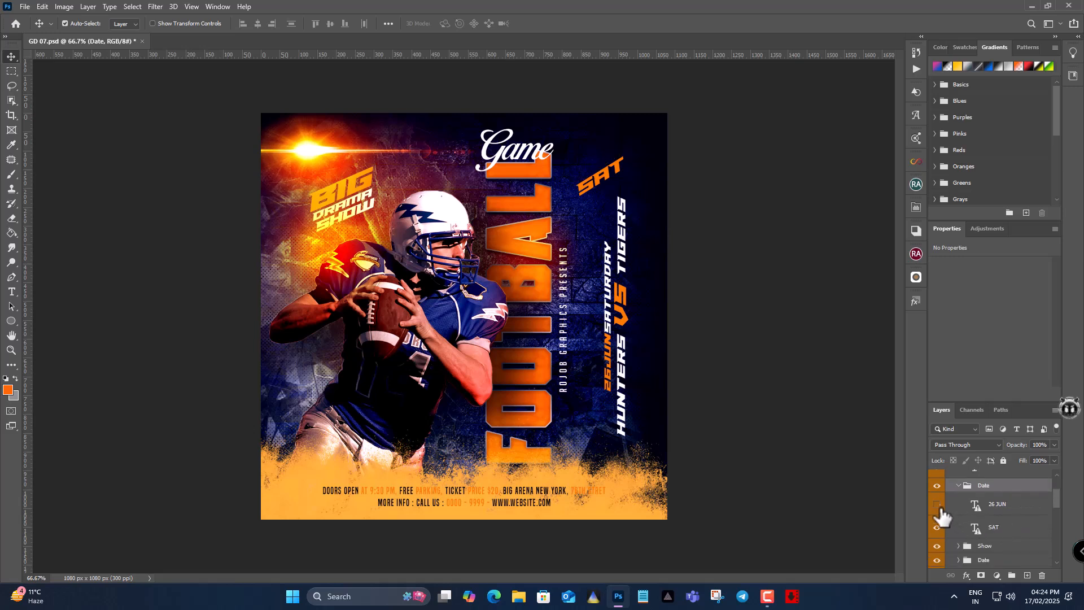
pyautogui.doubleClick(984, 531)
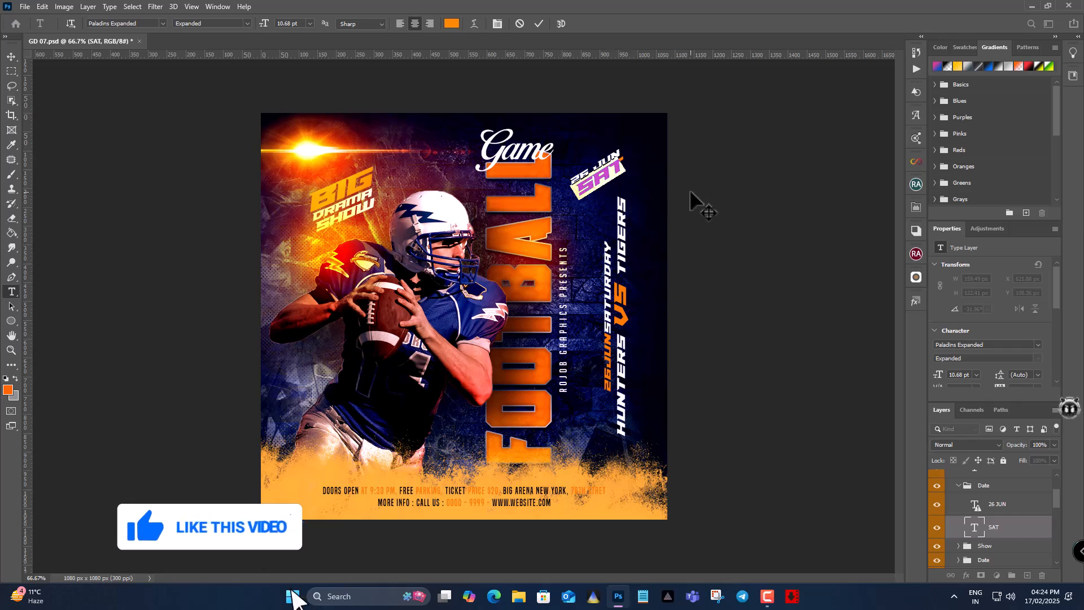
pyautogui.press('BackSpace')
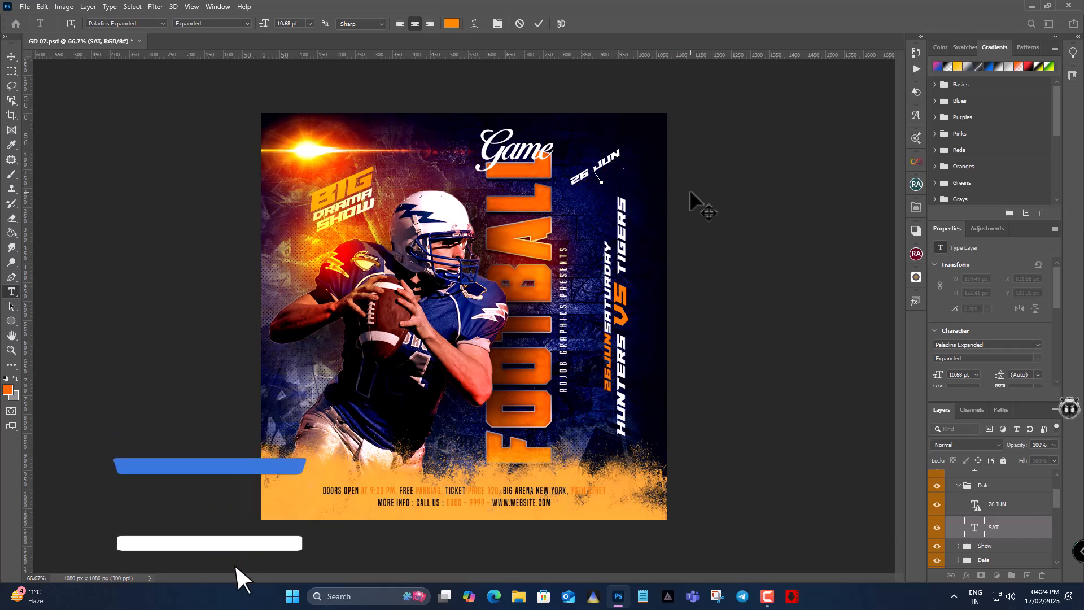
pyautogui.write('S')
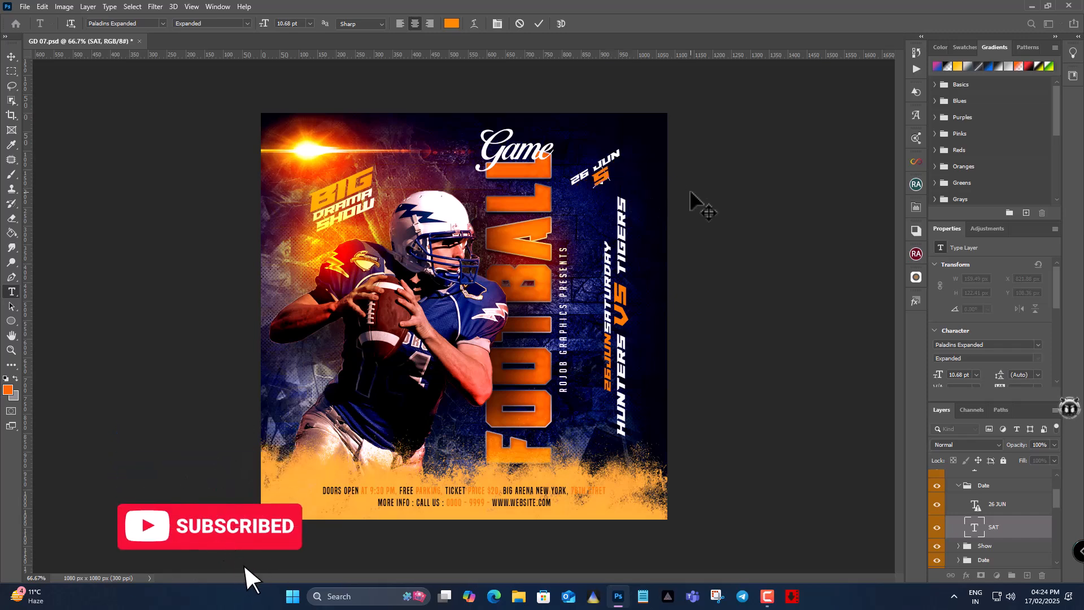
pyautogui.write('Un')
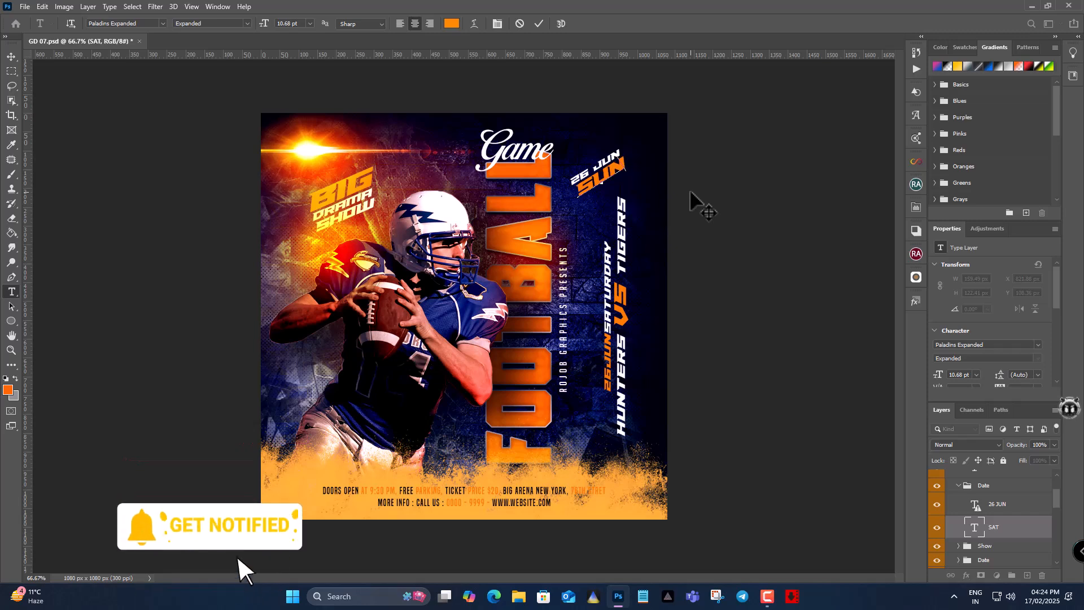
pyautogui.click(1024, 511)
pyautogui.press('v')
# - Change the day in the 26 JUN text to 03 and commit the edit
pyautogui.doubleClick(976, 505)
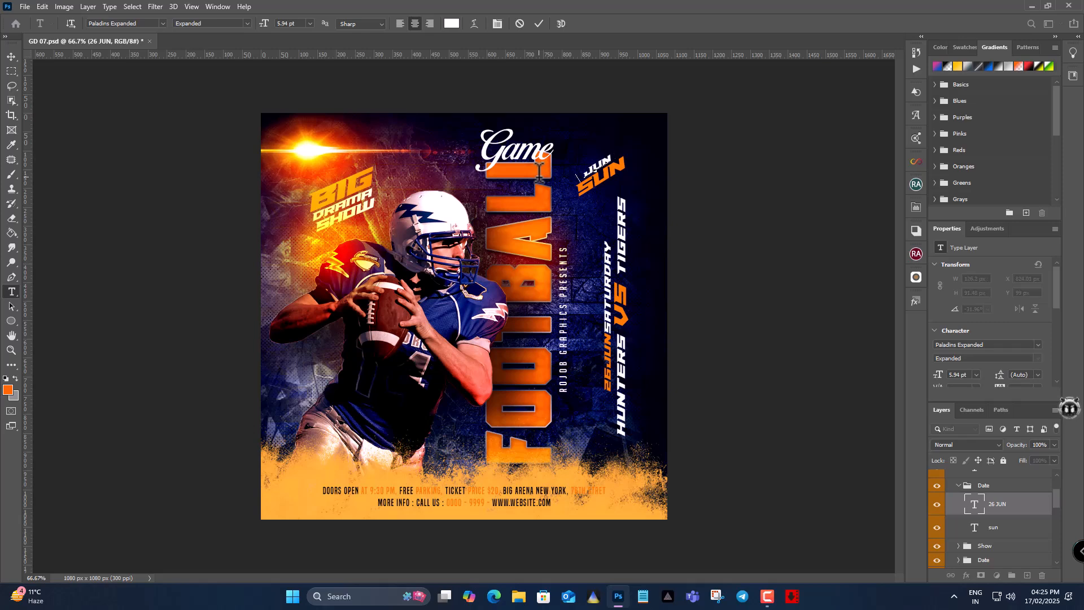
pyautogui.write('3')
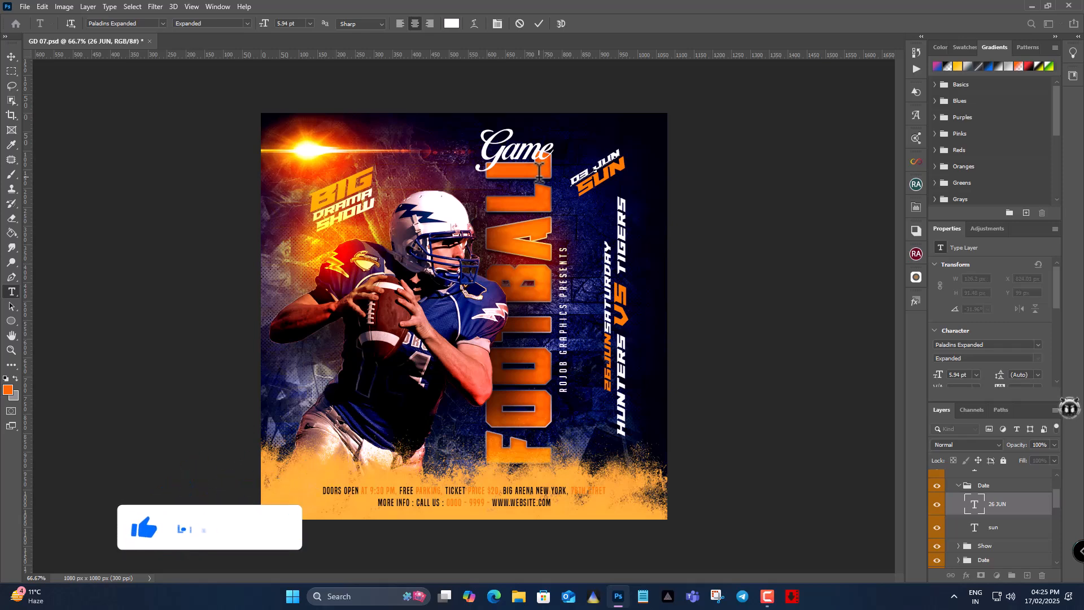
pyautogui.click(14, 58)
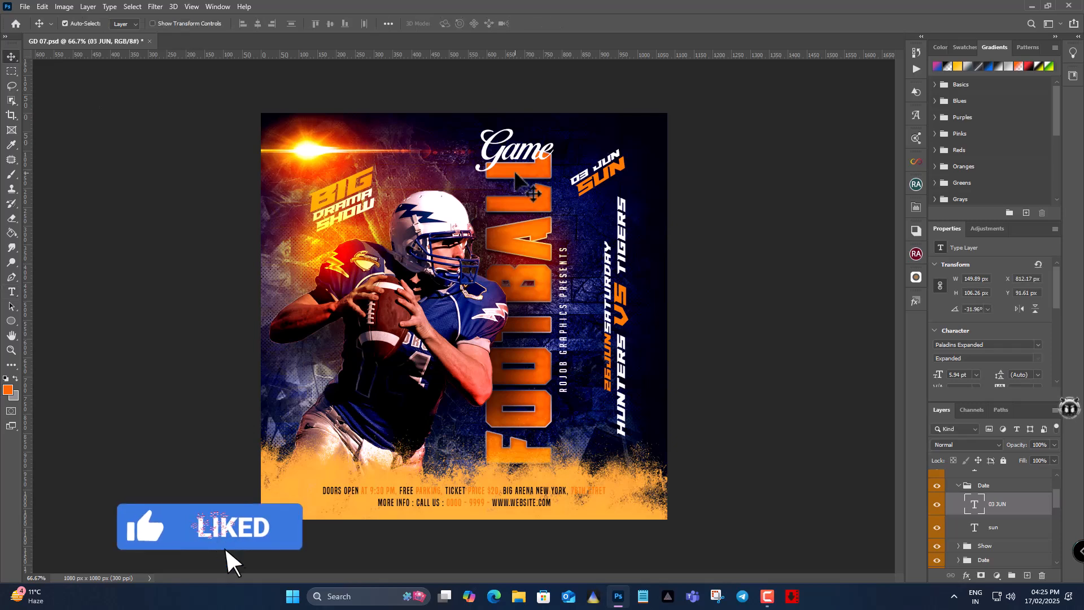
# - Find the Team group in the Texts group and toggle its visibility to check which flyer text it holds
pyautogui.scroll(-1, 975, 536)
pyautogui.scroll(-2, 994, 520)
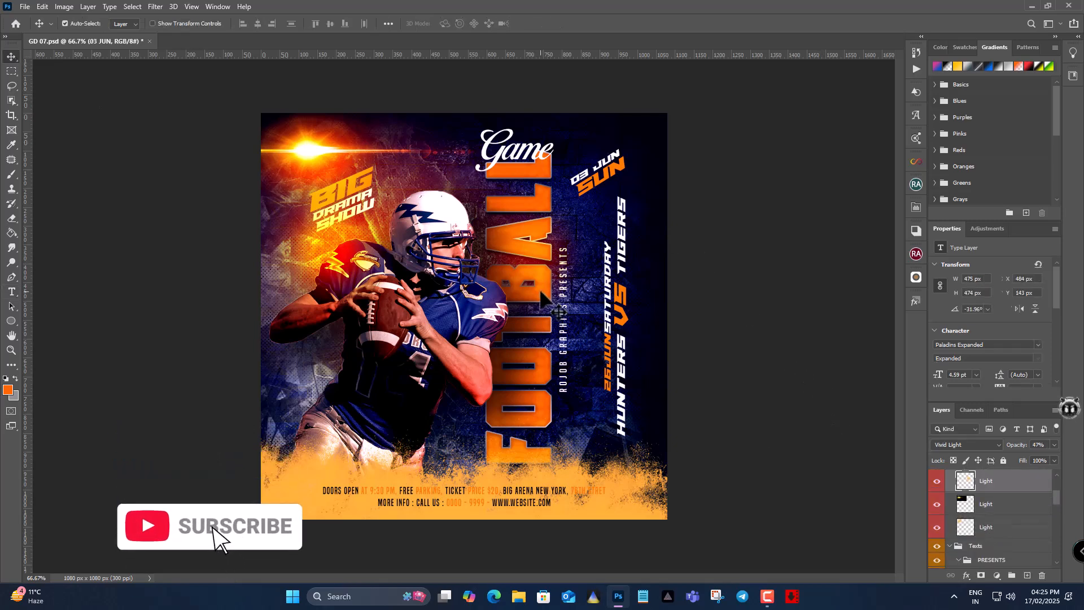
pyautogui.click(999, 541)
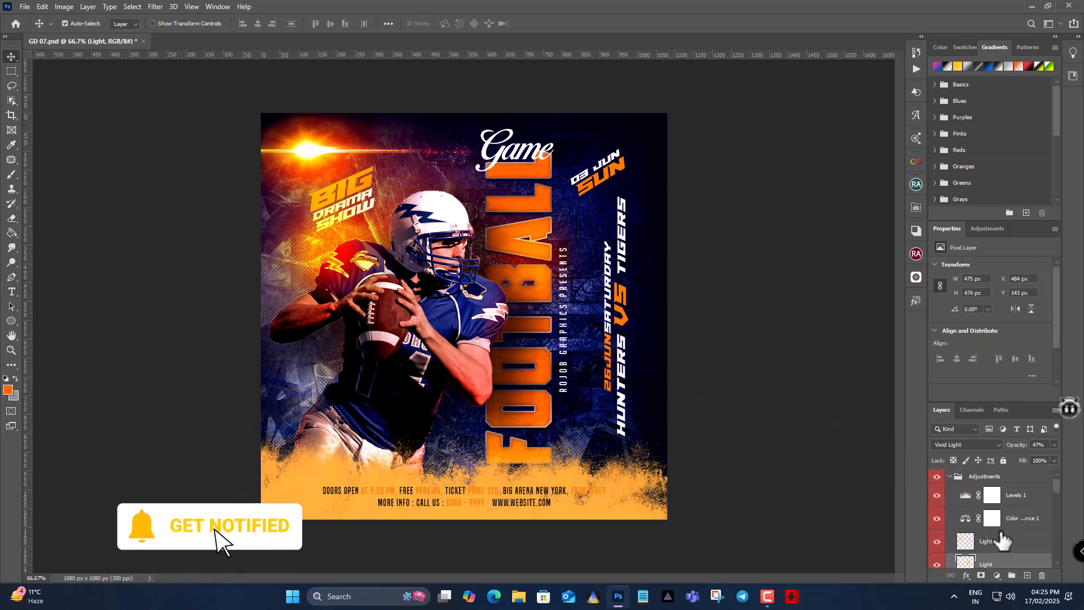
pyautogui.scroll(-3, 1001, 541)
pyautogui.scroll(-2, 1000, 540)
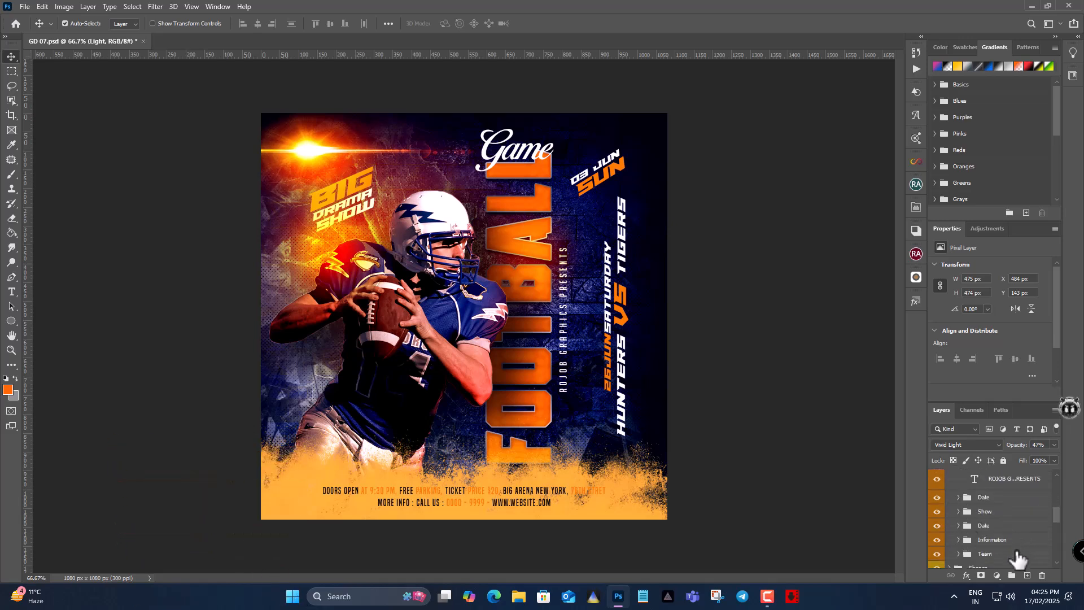
pyautogui.click(986, 554)
pyautogui.click(937, 554)
pyautogui.click(937, 553)
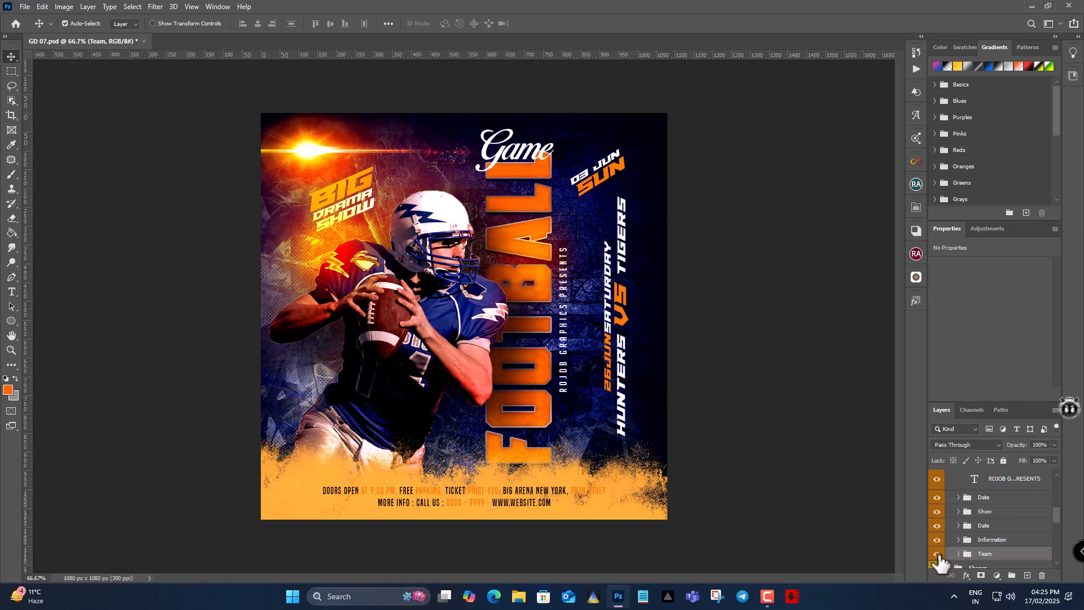
# - Expand the Team group and toggle the HUNTERS, VS and TIGERS layers to identify each on the flyer
pyautogui.scroll(-2, 1005, 556)
pyautogui.click(958, 497)
pyautogui.scroll(-1, 1010, 516)
pyautogui.click(1011, 496)
pyautogui.click(936, 489)
pyautogui.click(936, 488)
pyautogui.click(938, 511)
pyautogui.click(938, 511)
pyautogui.click(938, 534)
pyautogui.click(938, 534)
pyautogui.scroll(1, 1011, 531)
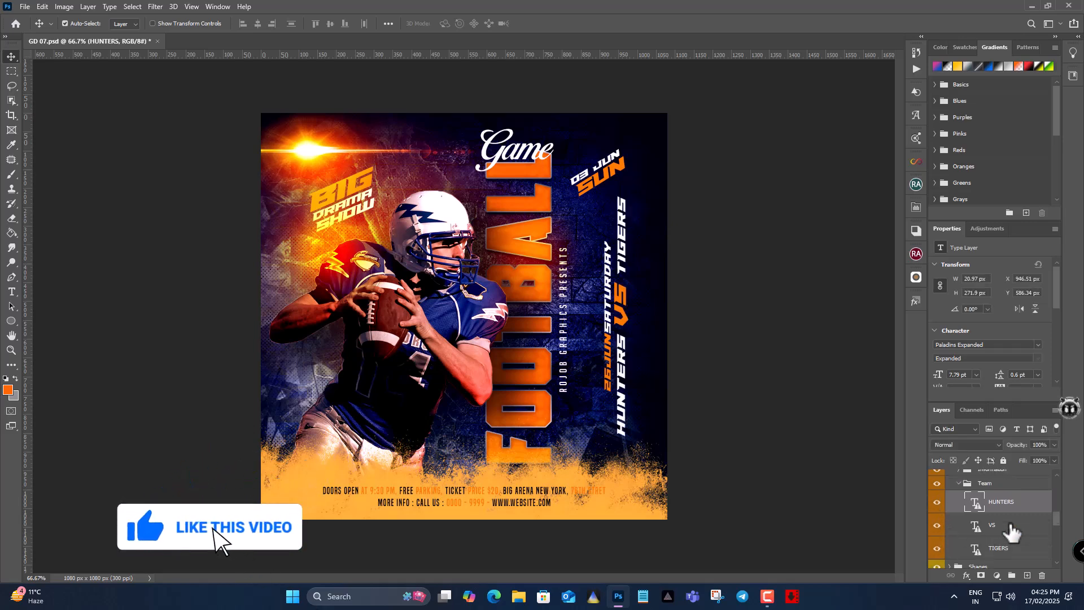
# - Toggle the Information, Show and upper Date groups to identify their texts on the flyer
pyautogui.scroll(4, 1011, 526)
pyautogui.click(1010, 526)
pyautogui.click(936, 526)
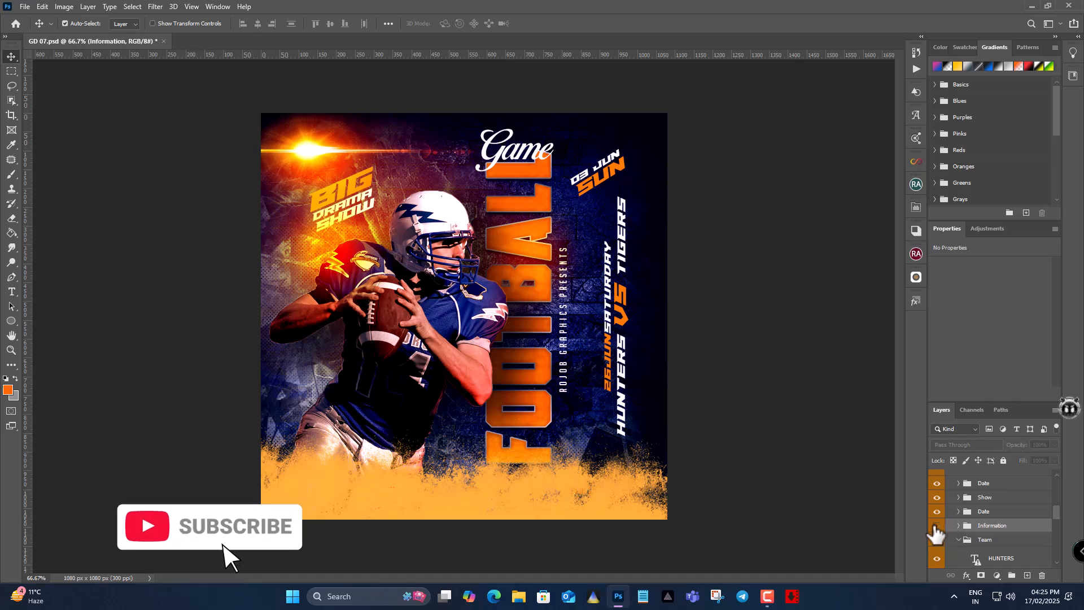
pyautogui.click(936, 526)
pyautogui.click(938, 497)
pyautogui.click(937, 497)
pyautogui.click(937, 483)
pyautogui.click(937, 483)
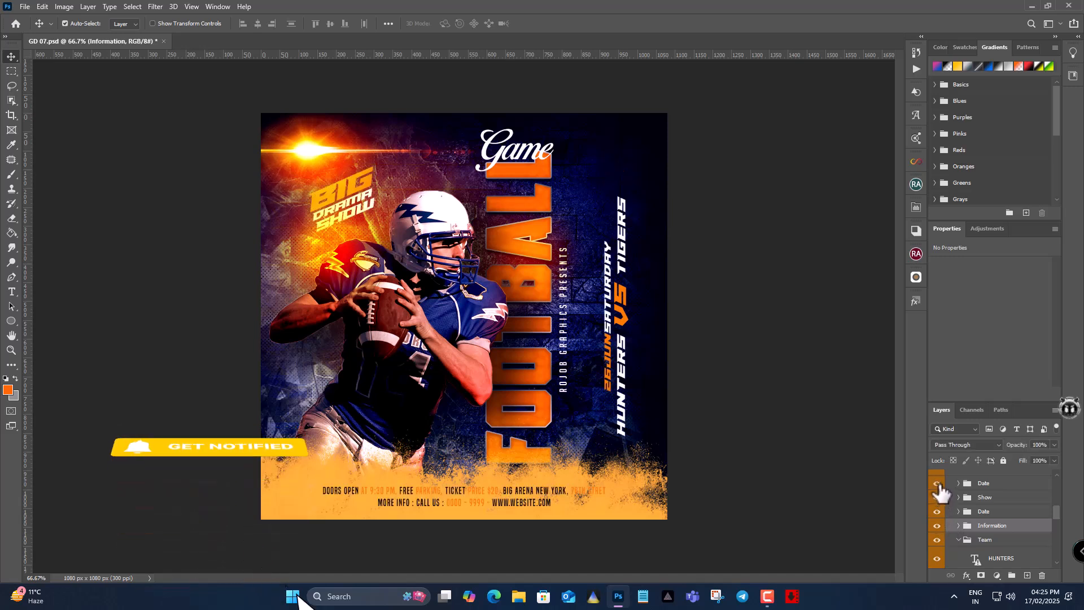
pyautogui.click(937, 484)
# - Expand the Mine Text group and toggle the Game and FOOTBALL layers to identify the main title texts
pyautogui.scroll(-3, 1002, 537)
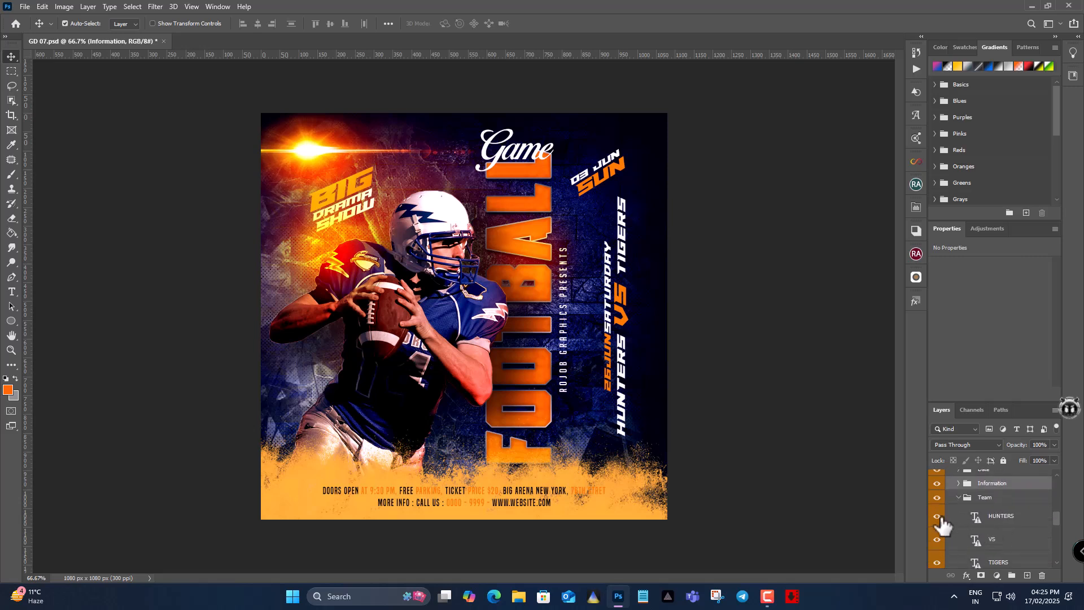
pyautogui.scroll(-2, 949, 547)
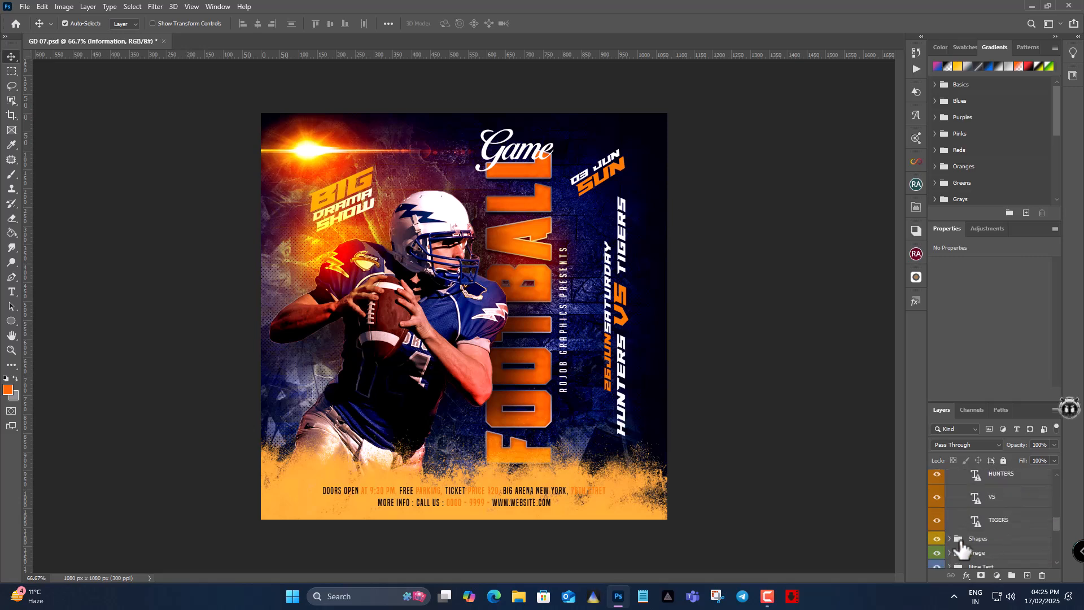
pyautogui.scroll(-2, 955, 552)
pyautogui.click(950, 539)
pyautogui.scroll(-1, 941, 527)
pyautogui.click(937, 515)
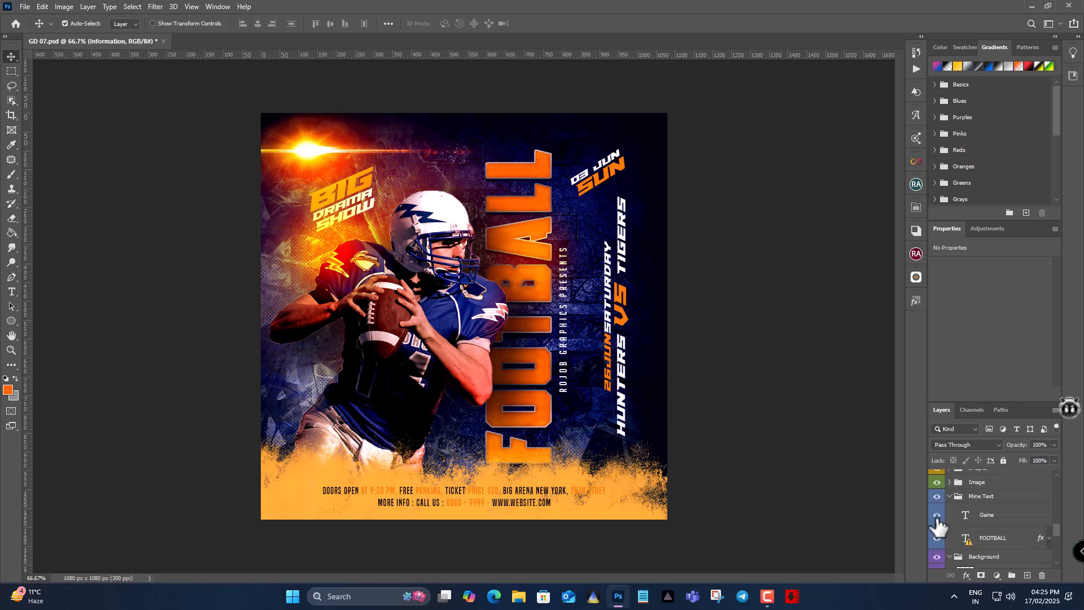
pyautogui.click(960, 541)
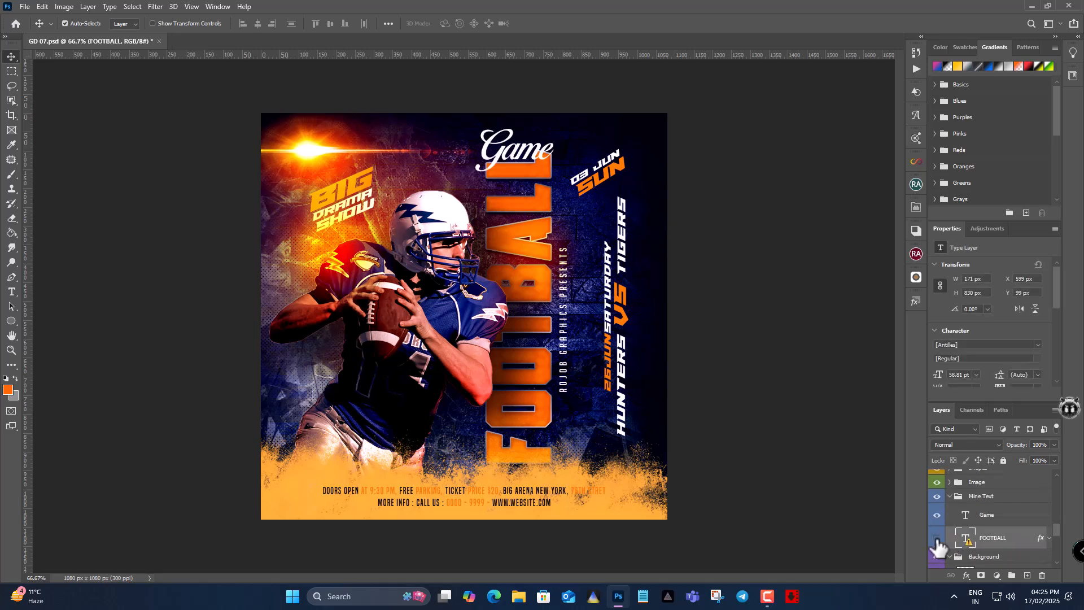
pyautogui.click(937, 538)
pyautogui.click(937, 538)
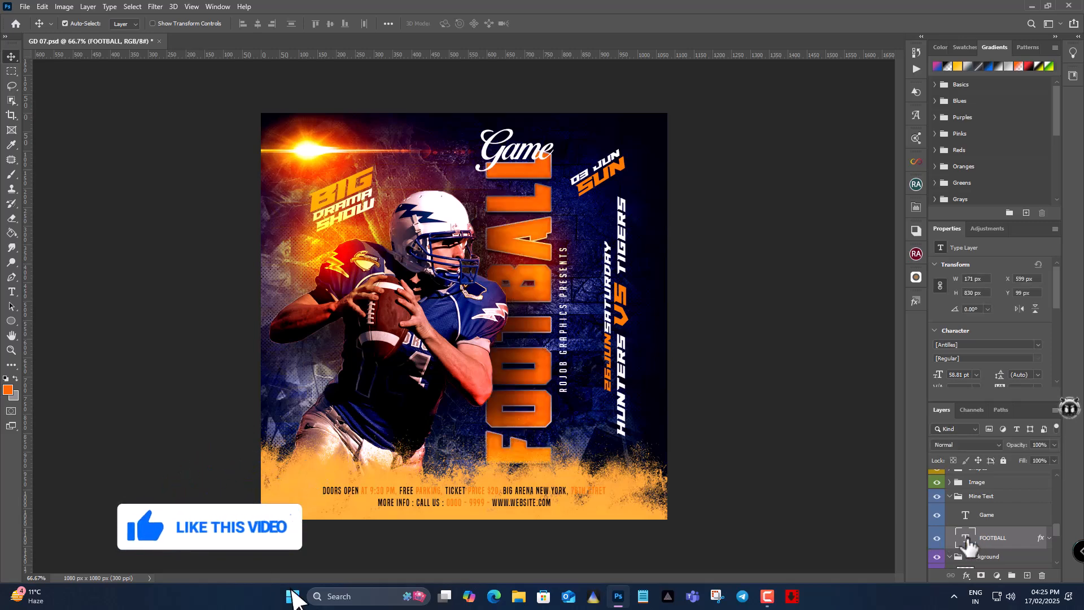
# - Try to edit the FOOTBALL text, then switch to the browser and open the DaFont result for "font antilles"
pyautogui.doubleClick(964, 540)
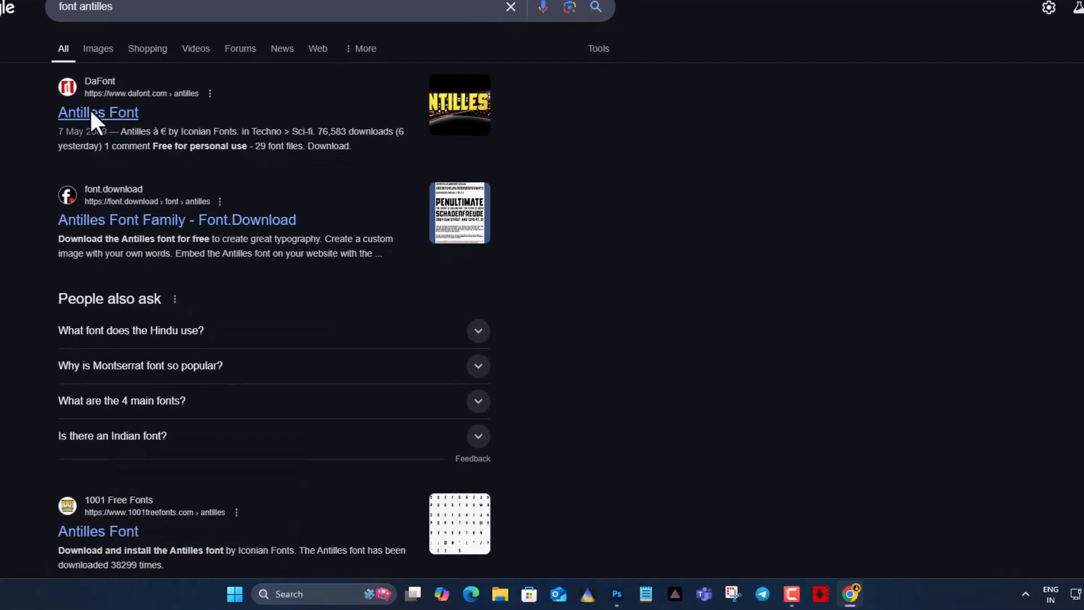
pyautogui.click(93, 113)
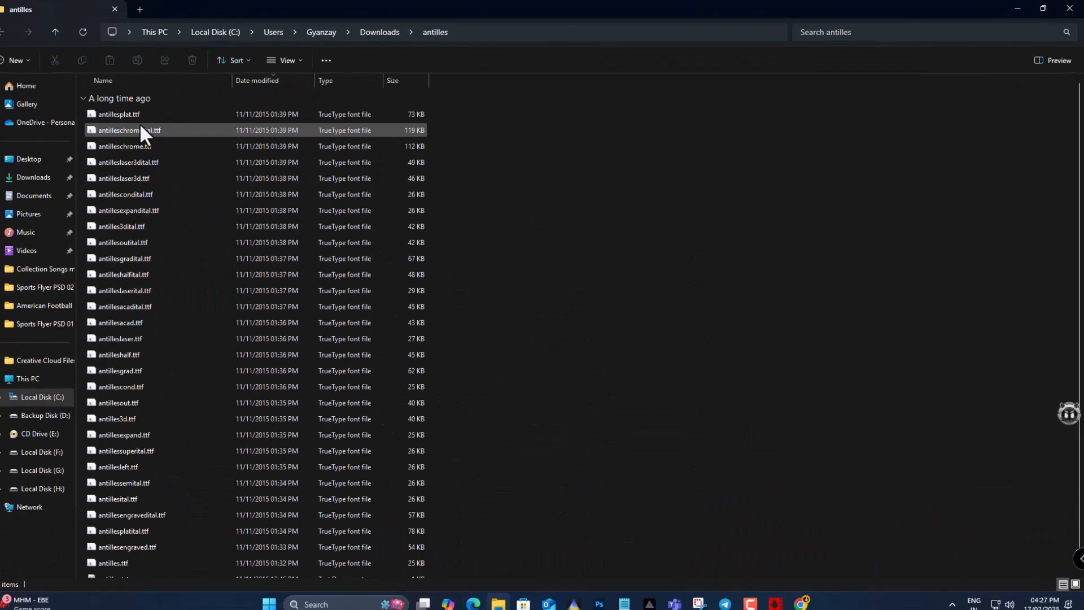
# - In the downloaded antilles folder, select all the TrueType files from antilles.ttf to antillesplat.ttf and install them
pyautogui.scroll(-1, 579, 332)
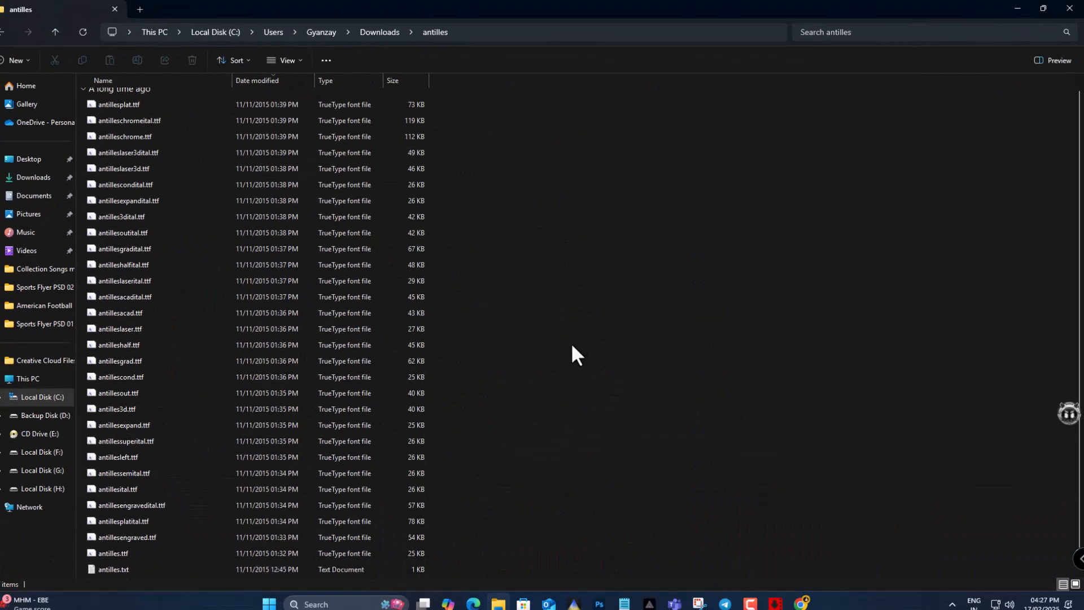
pyautogui.click(120, 569)
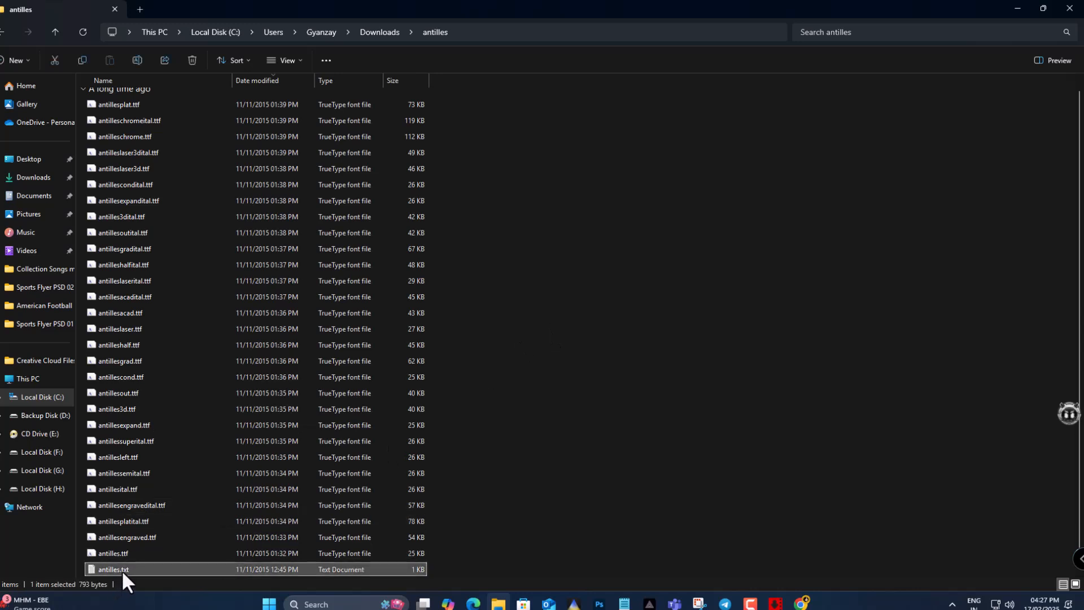
pyautogui.click(126, 558)
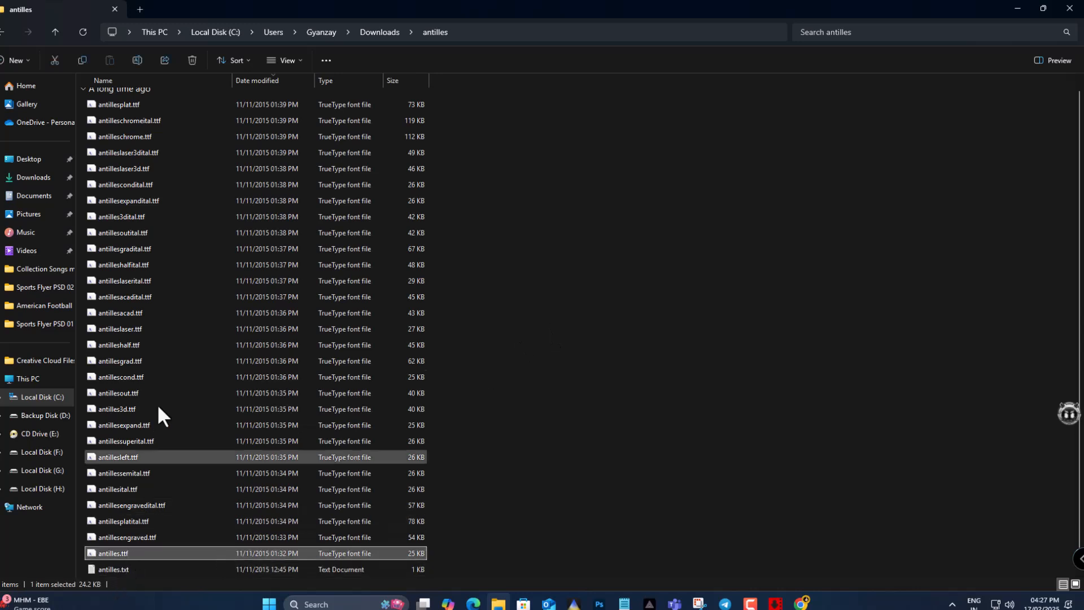
pyautogui.scroll(1, 225, 286)
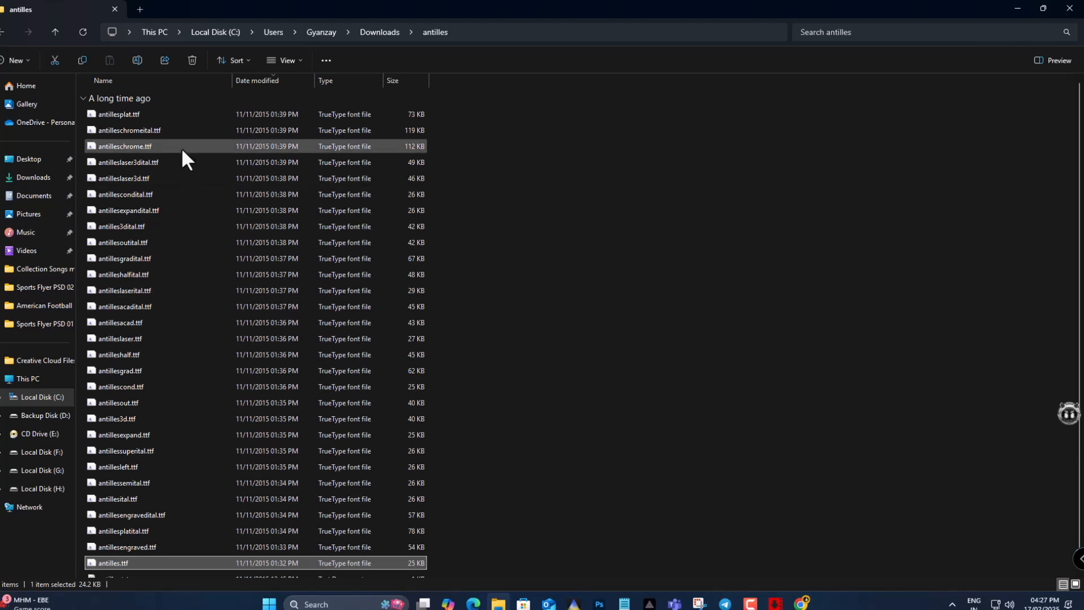
pyautogui.keyDown('shift'); pyautogui.click(137, 111); pyautogui.keyUp('shift')
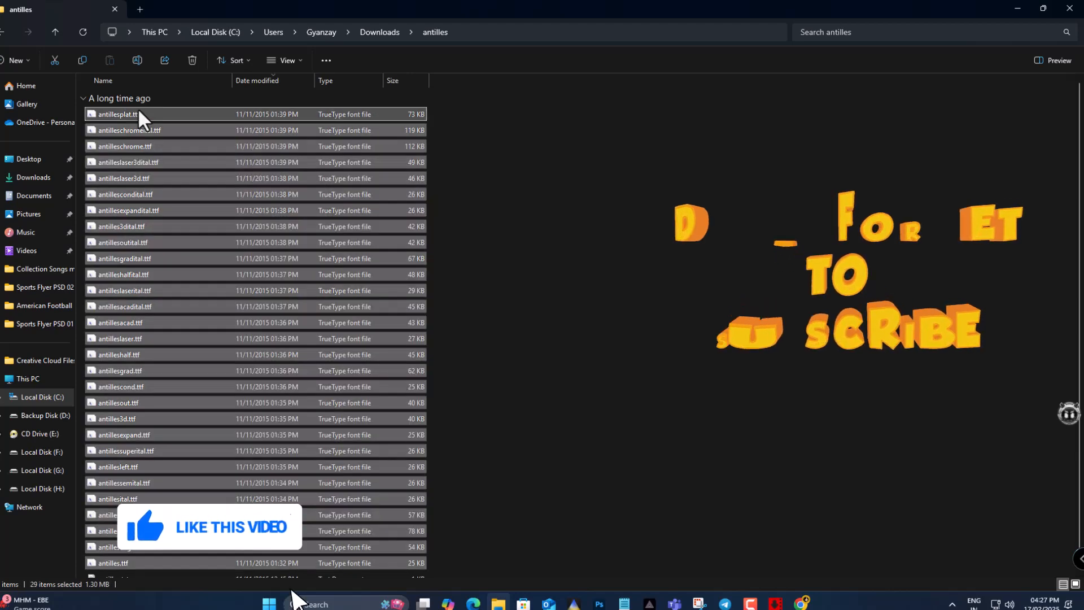
pyautogui.rightClick(138, 111)
pyautogui.click(181, 173)
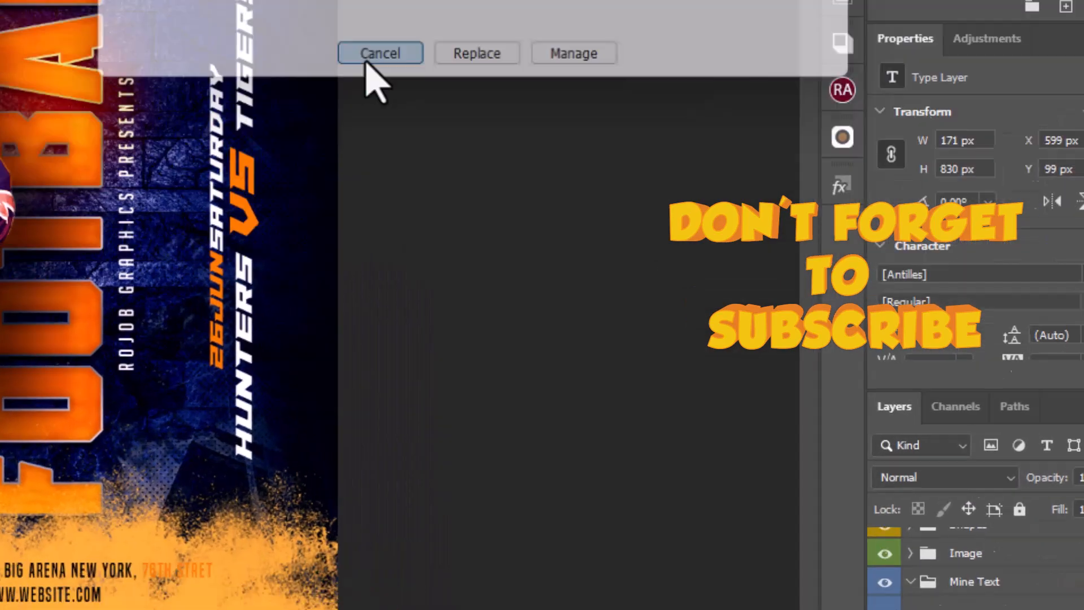
# - Cancel the missing-font dialog and replace the vertical FOOTBALL title with "TEXT YOURS"
pyautogui.click(584, 306)
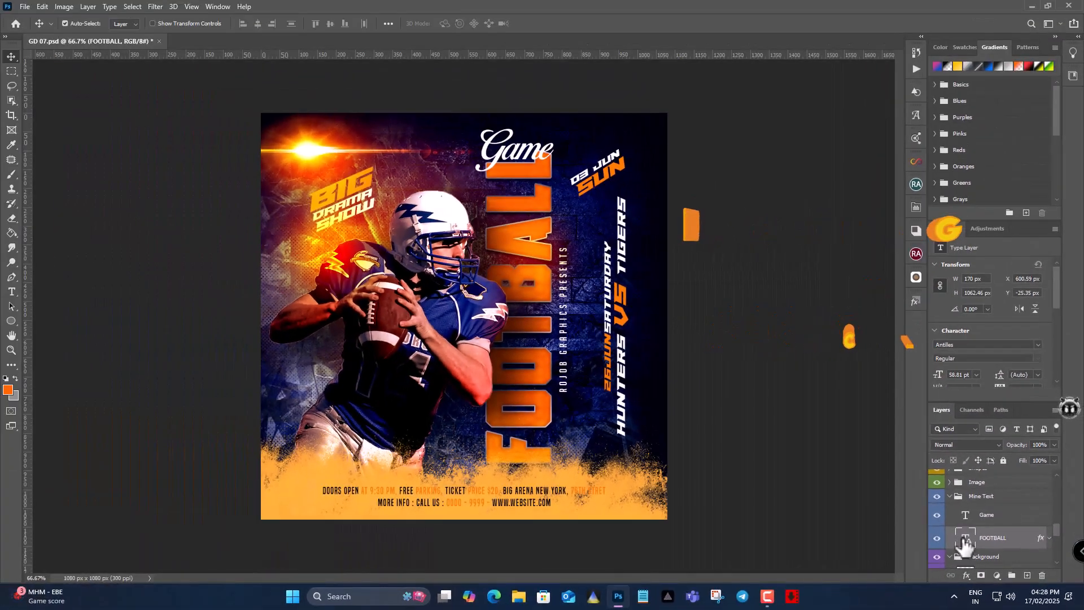
pyautogui.doubleClick(841, 473)
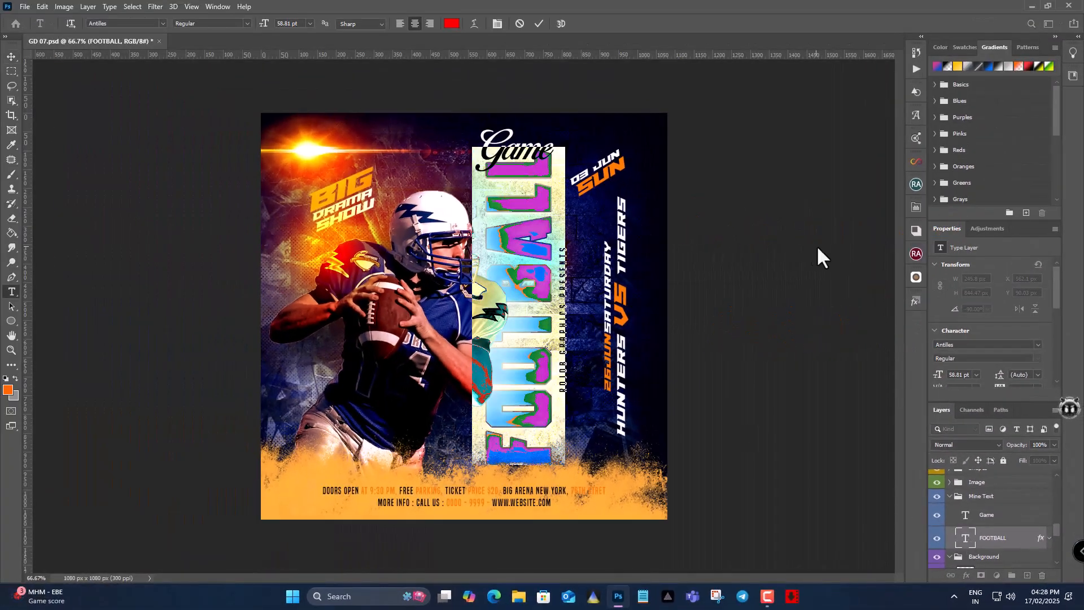
pyautogui.press('BackSpace')
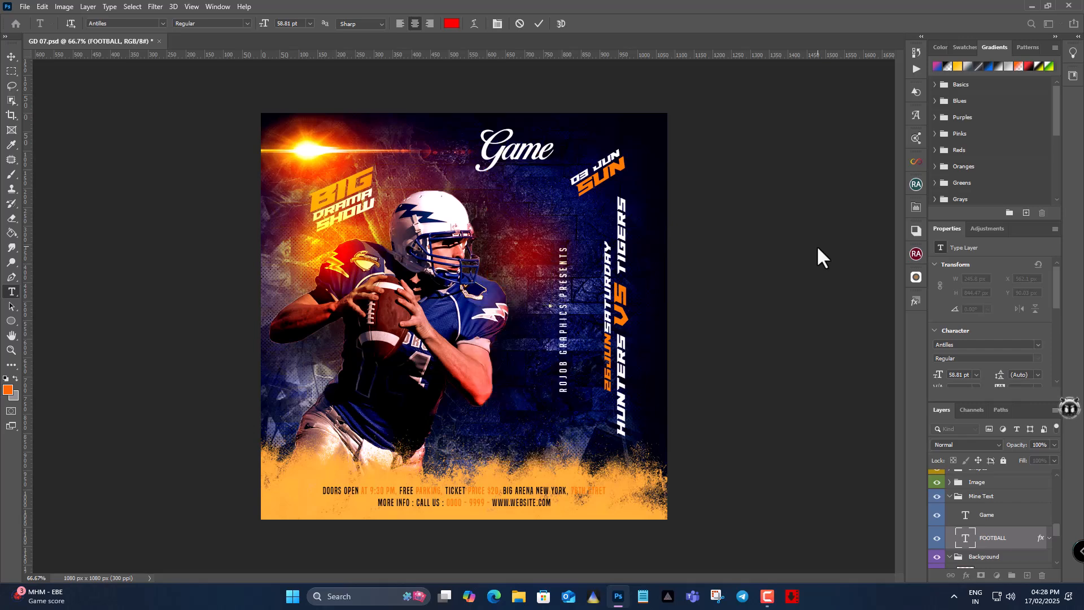
pyautogui.write('TEXT')
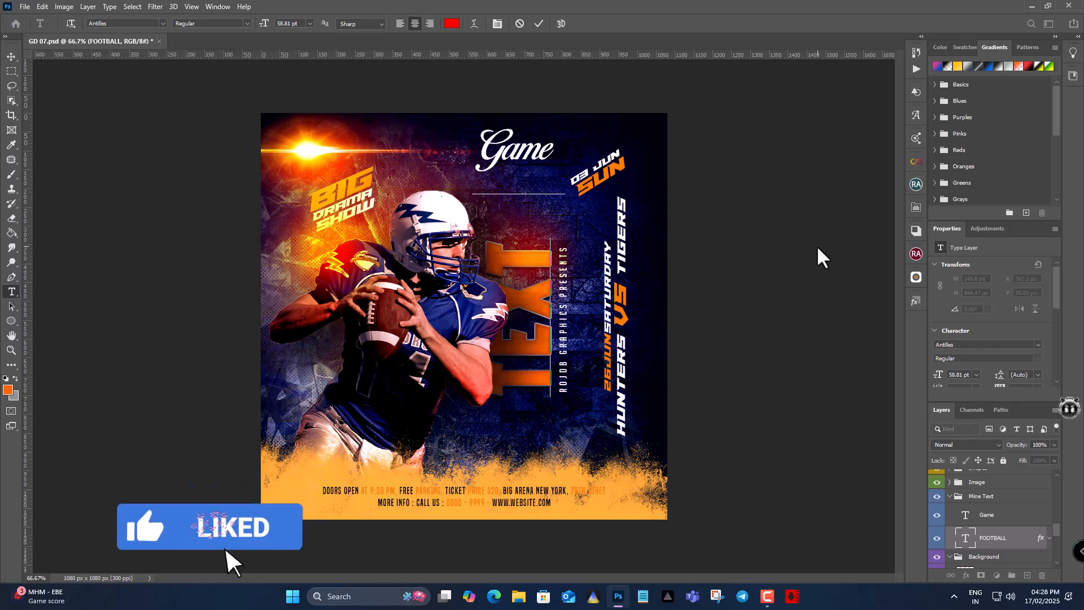
pyautogui.write(' YOURS')
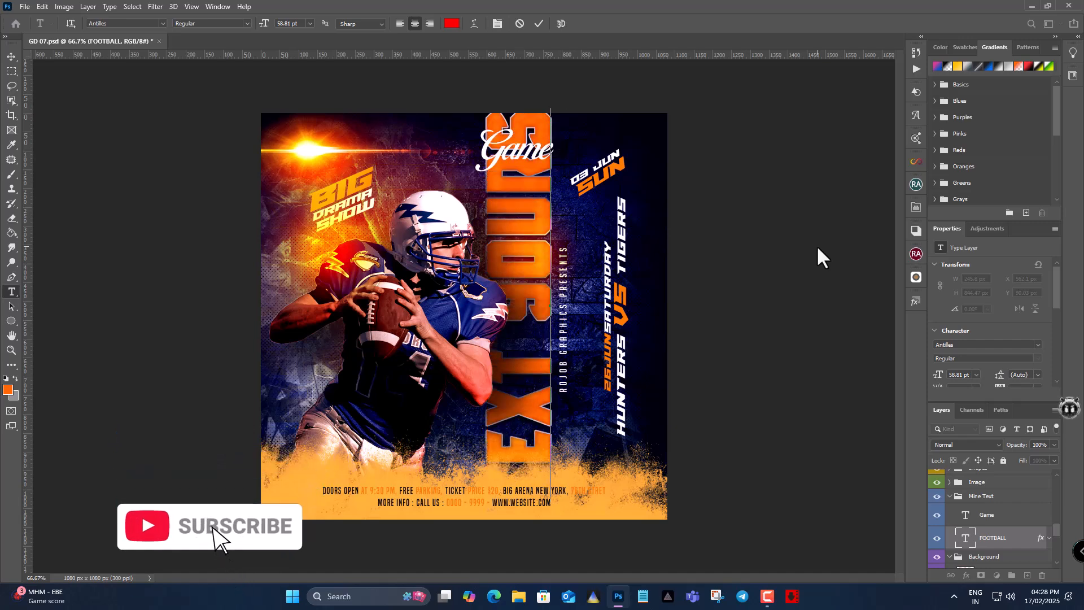
# - Scale the TEXT YOURS title proportionally to about 72% and position it just below the Game text, above the orange splatter
pyautogui.click(42, 7)
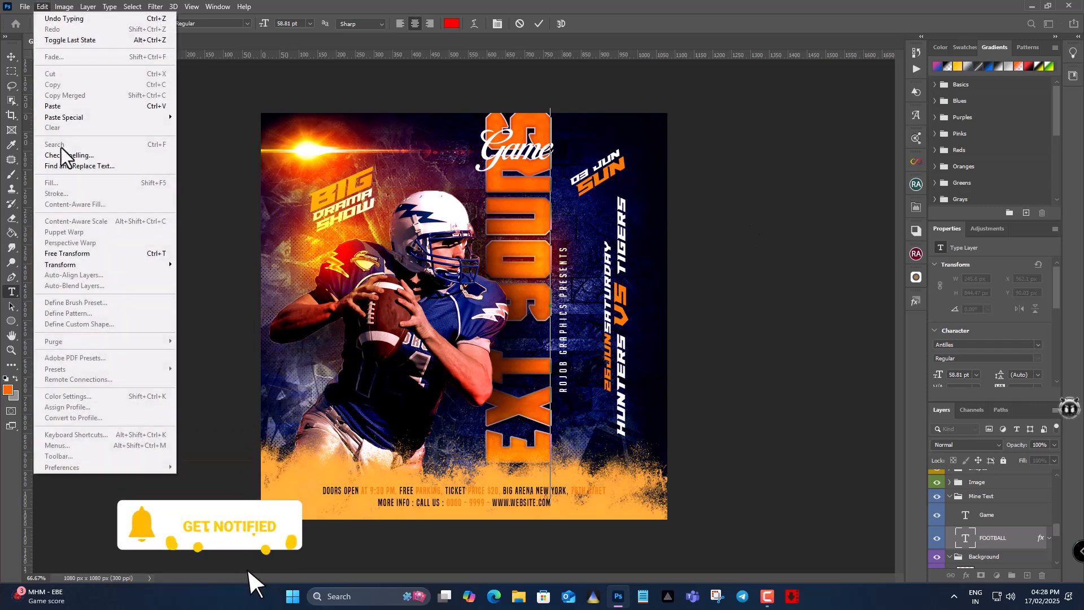
pyautogui.click(68, 253)
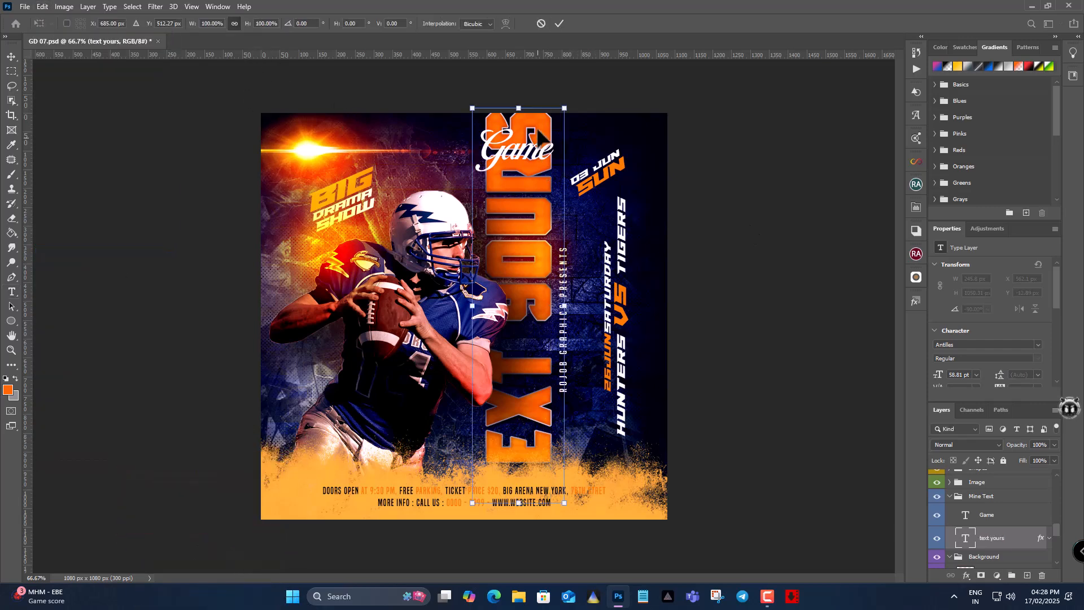
pyautogui.moveTo(519, 106); pyautogui.dragTo(519, 185)
pyautogui.moveTo(534, 289); pyautogui.dragTo(535, 250)
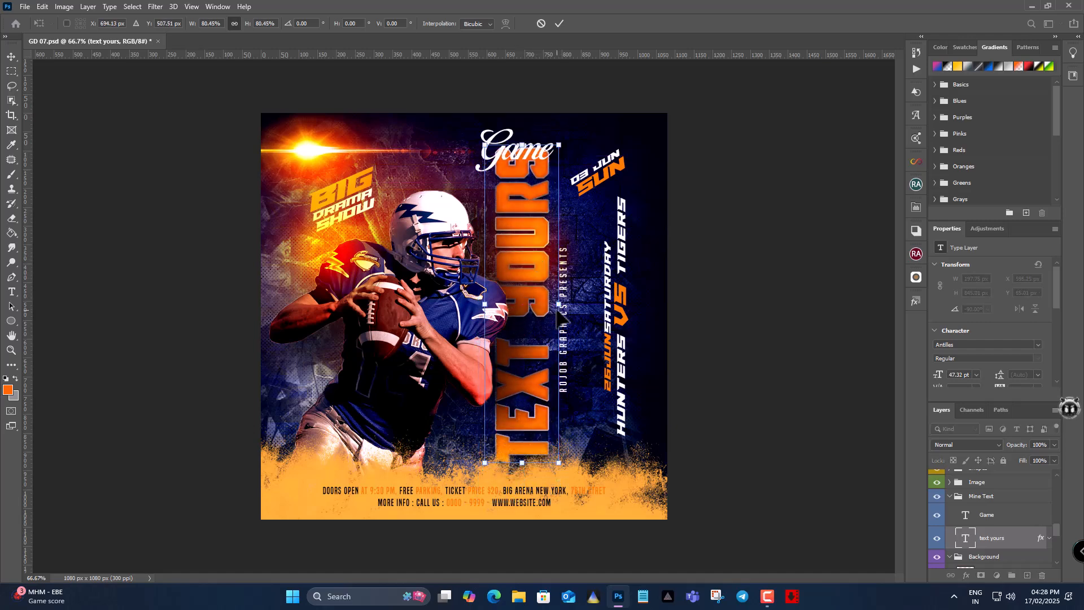
pyautogui.moveTo(570, 306); pyautogui.dragTo(532, 304)
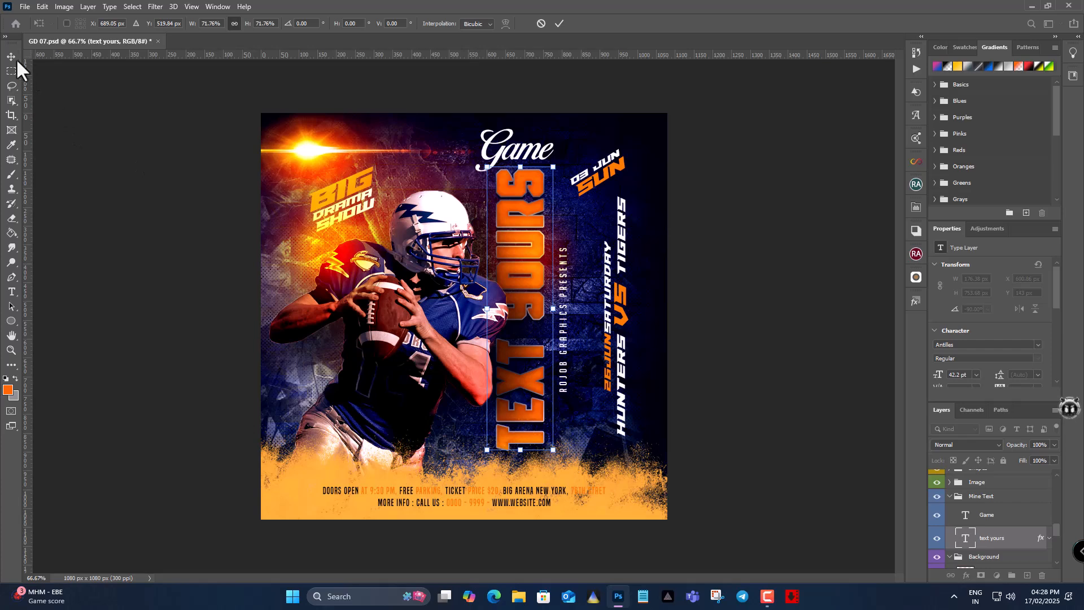
pyautogui.press('Return')
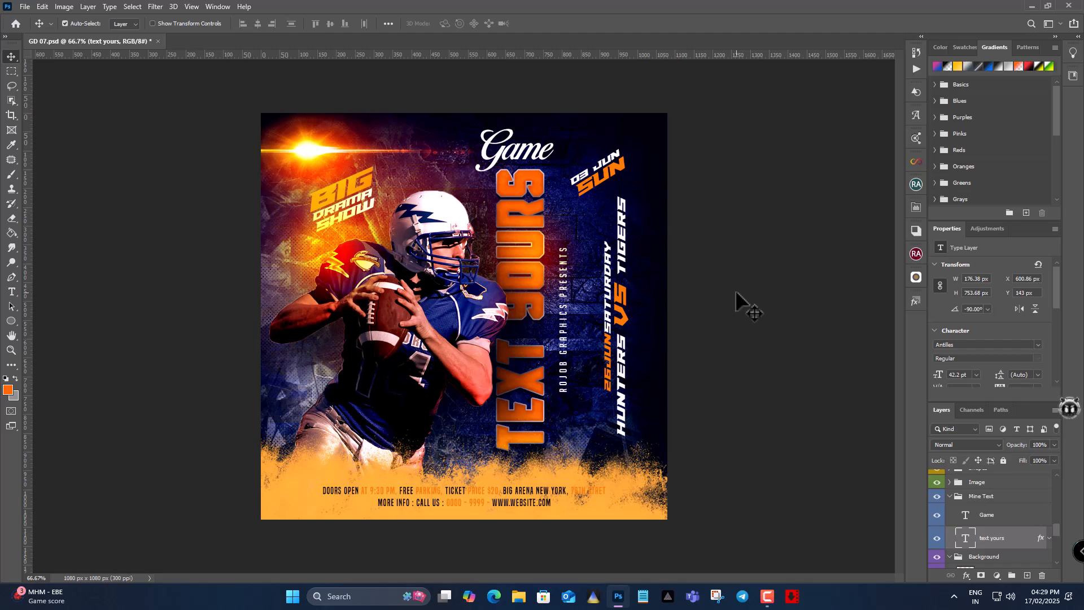
# - Select the Game text layer and toggle its visibility to identify it on the flyer
pyautogui.click(1001, 517)
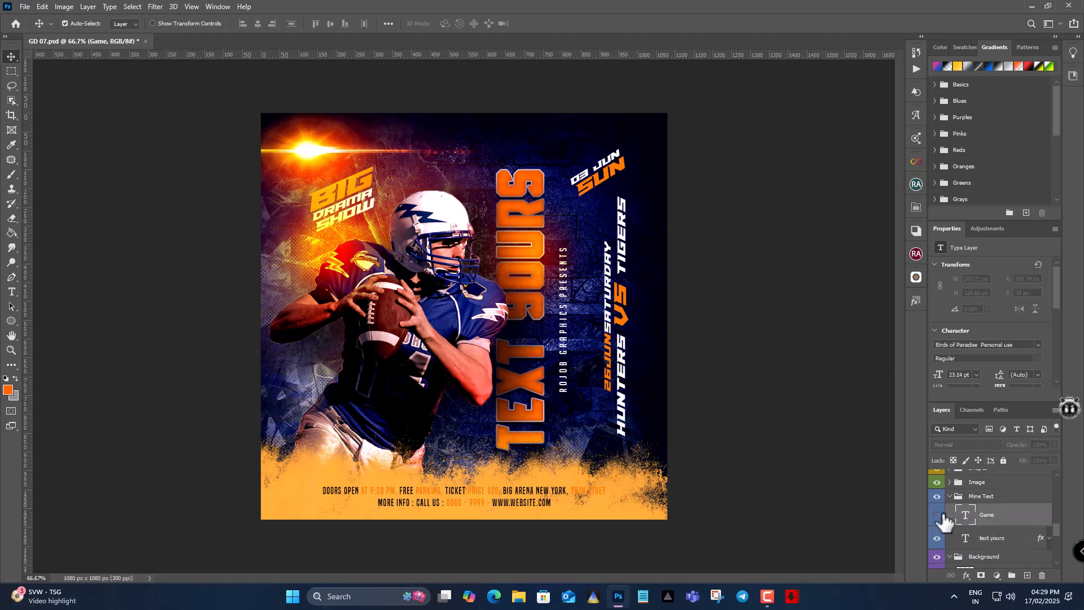